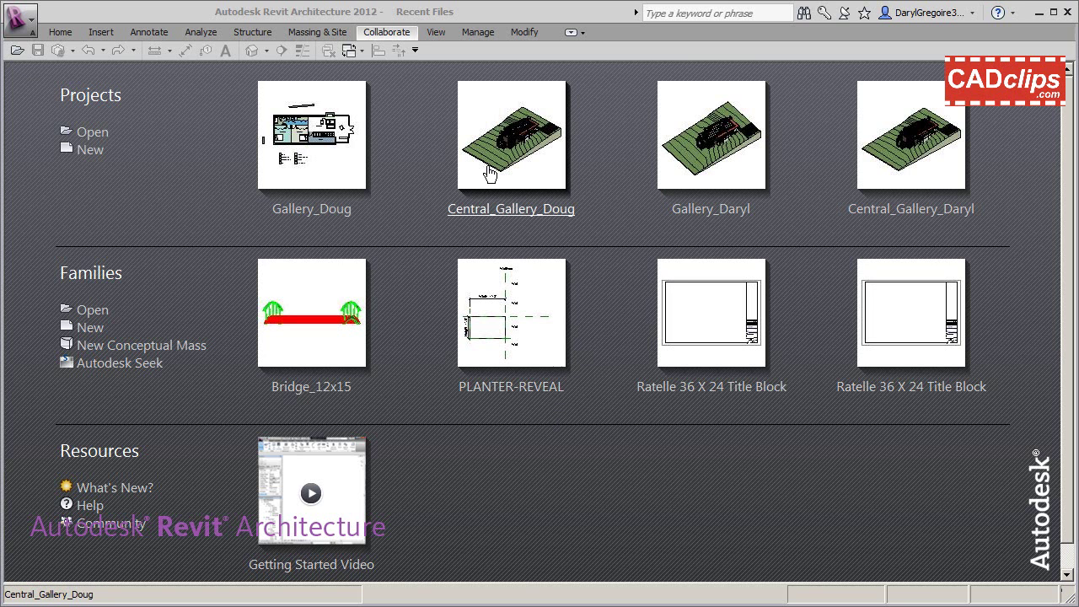
# Step: Open the recent project Gallery_Doug and bring the living room of the Level 1 floor plan into view
pyautogui.click(335, 141)
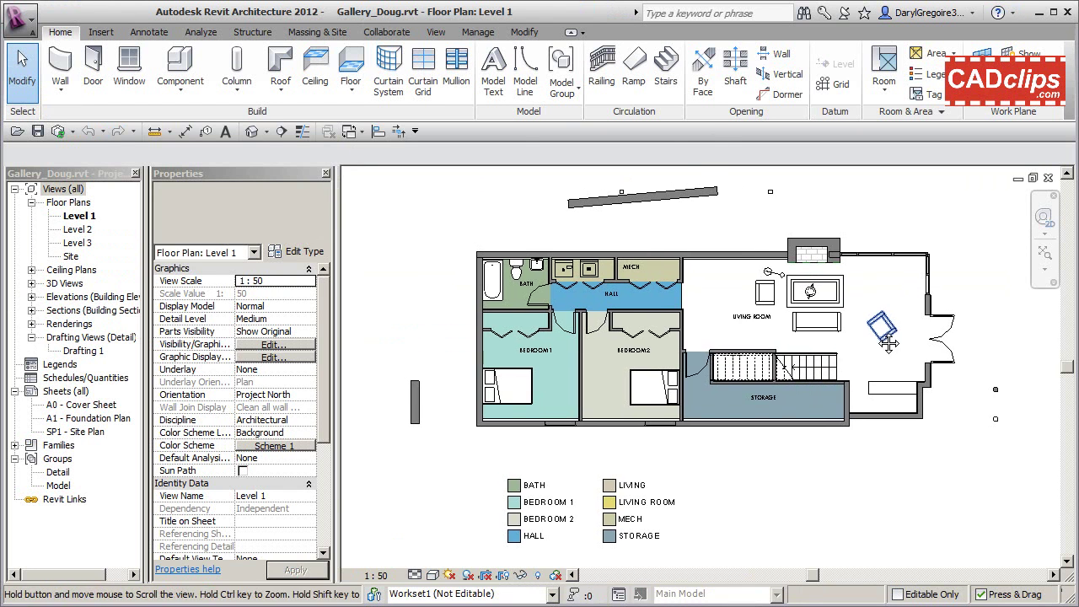
pyautogui.scroll(2, 881, 333)
pyautogui.moveTo(881, 333); pyautogui.dragTo(855, 358, button='middle')
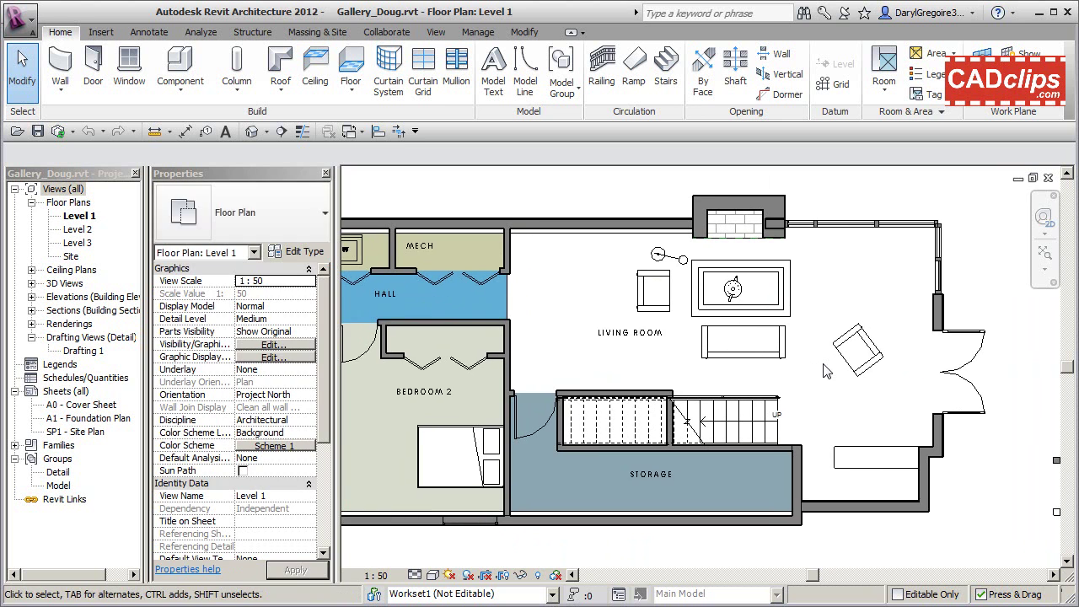
pyautogui.moveTo(689, 306); pyautogui.dragTo(731, 303, button='middle')
pyautogui.scroll(-1, 729, 303)
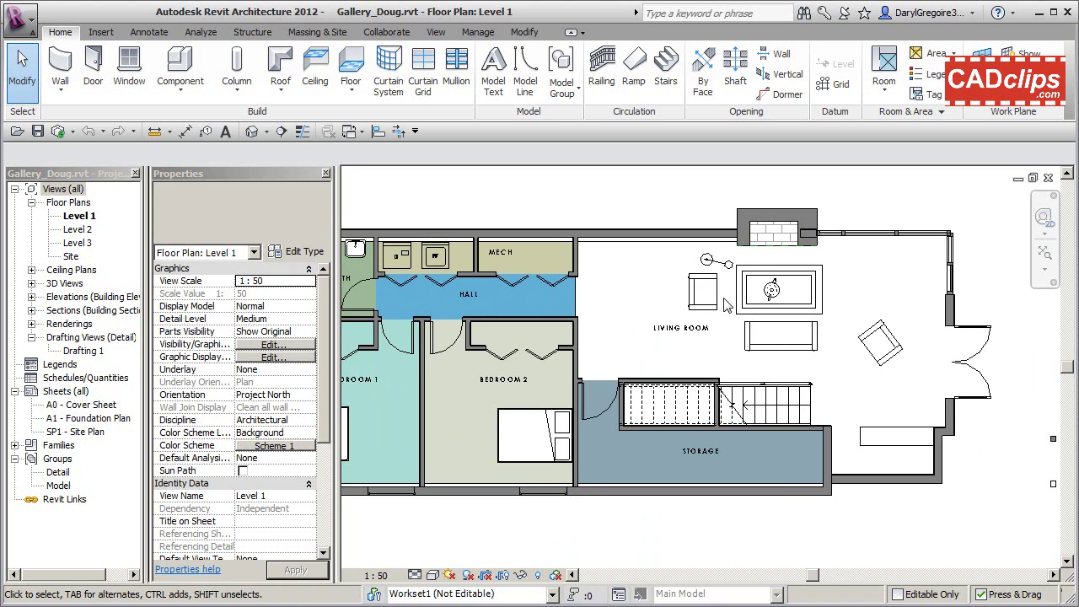
pyautogui.moveTo(725, 305); pyautogui.dragTo(739, 303, button='middle')
# Step: Check the workset assignment of the wall between Bedroom 2 and the storage room, and deselect it
pyautogui.click(590, 362)
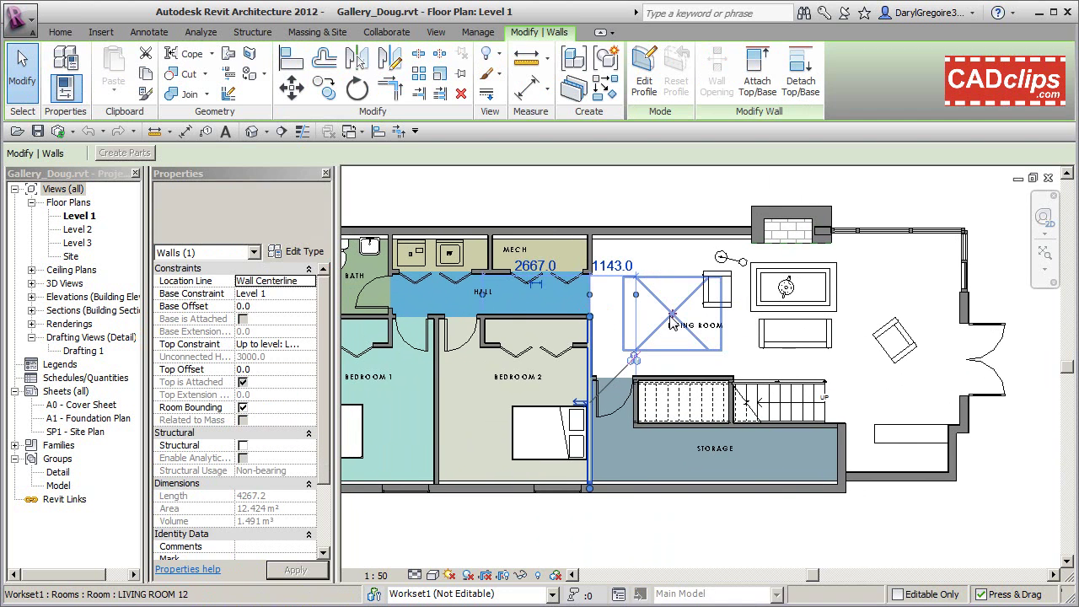
pyautogui.scroll(-3, 330, 376)
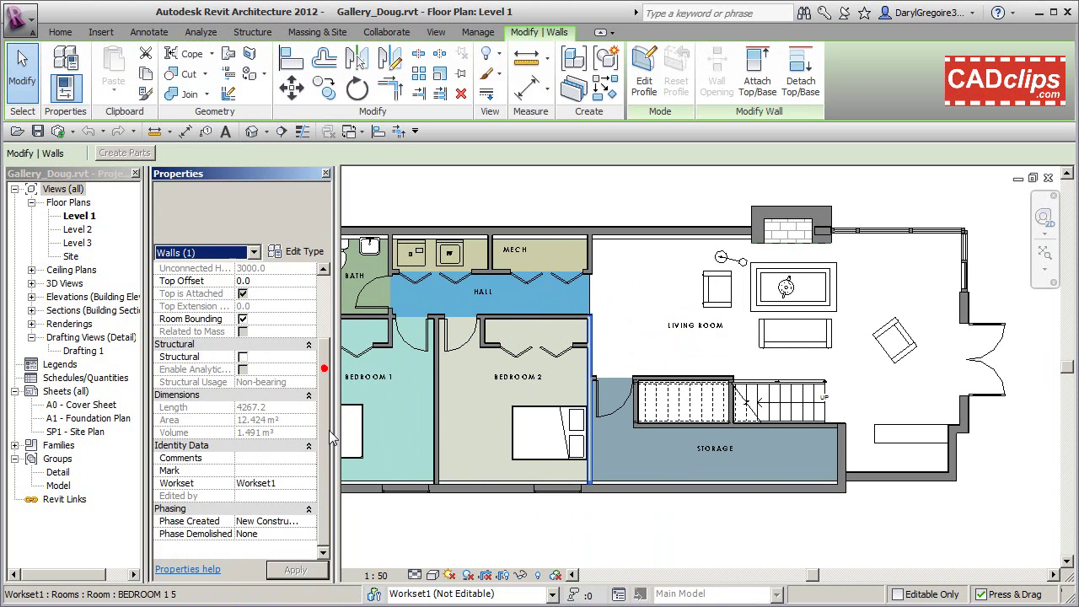
pyautogui.scroll(3, 331, 447)
pyautogui.click(539, 177)
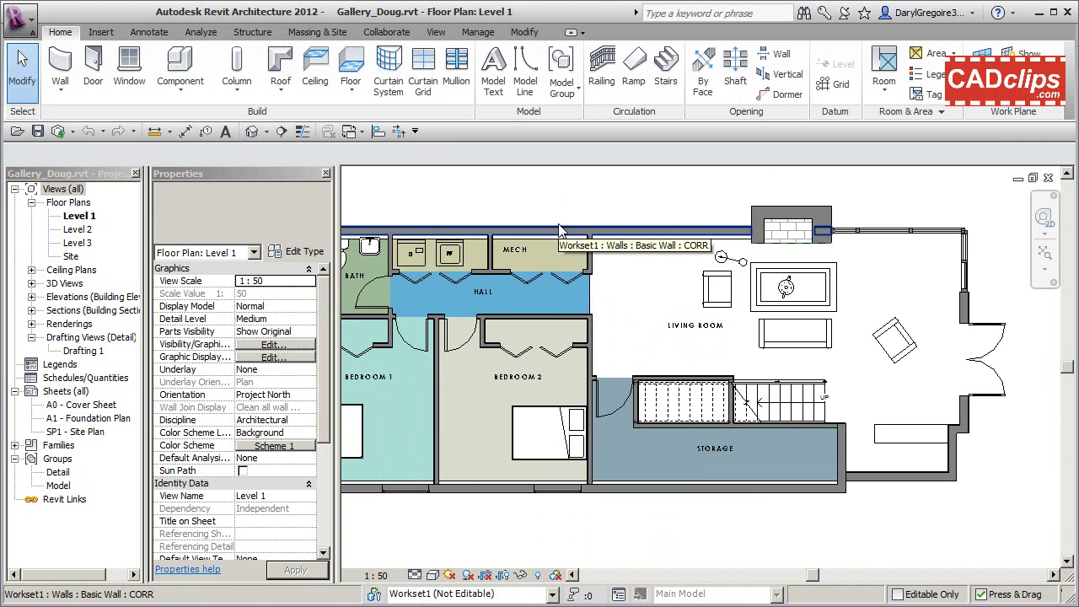
# Step: Synchronize the local file with the central model, saving the local file before and after synchronizing
pyautogui.scroll(-2, 542, 177)
pyautogui.moveTo(542, 173); pyautogui.dragTo(659, 225, button='middle')
pyautogui.scroll(-1, 624, 224)
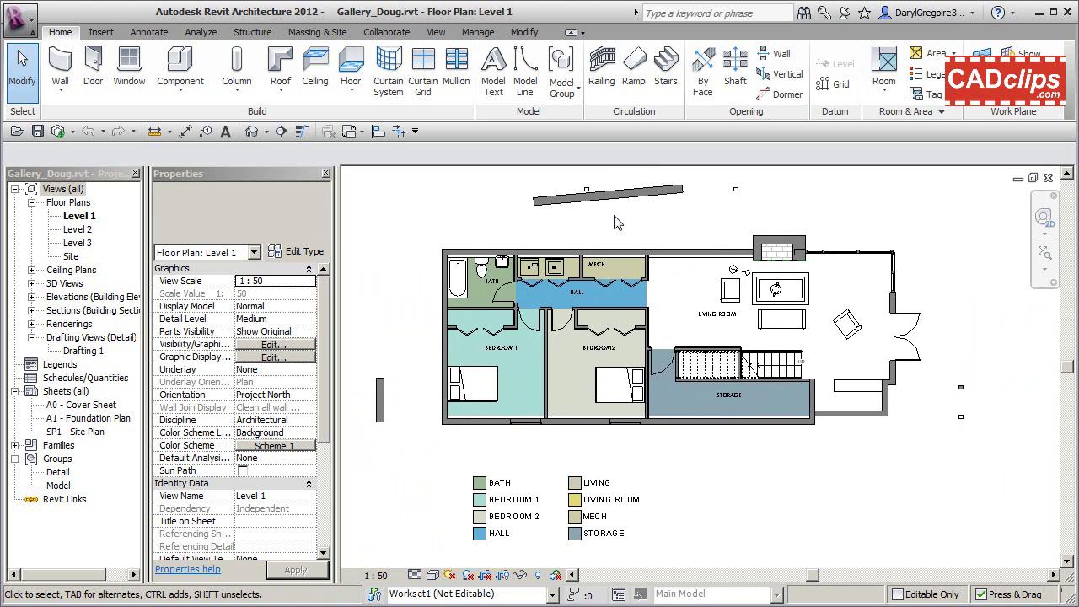
pyautogui.click(390, 33)
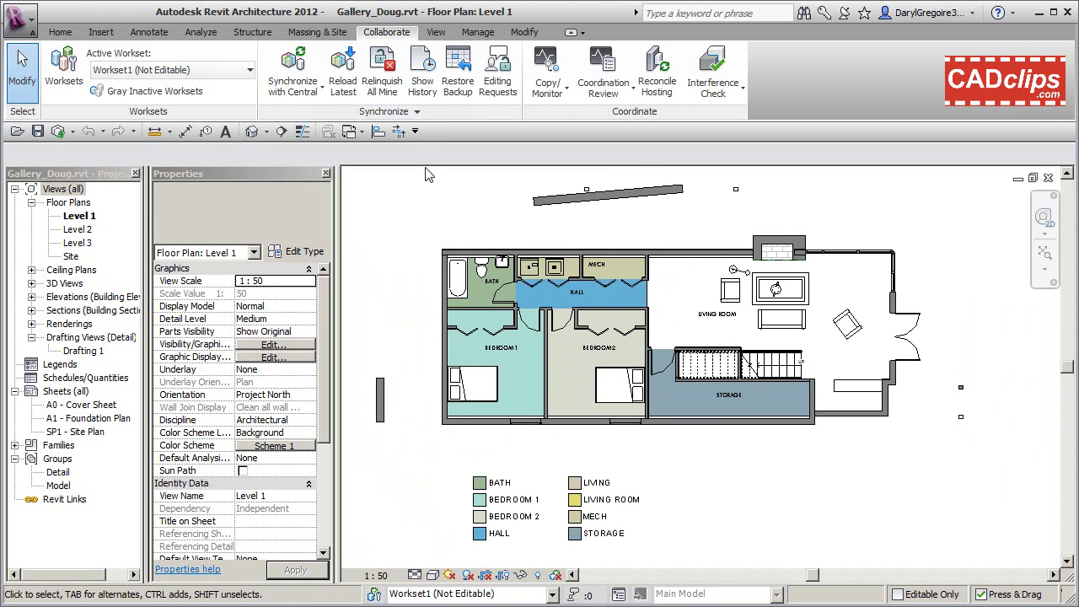
pyautogui.click(314, 69)
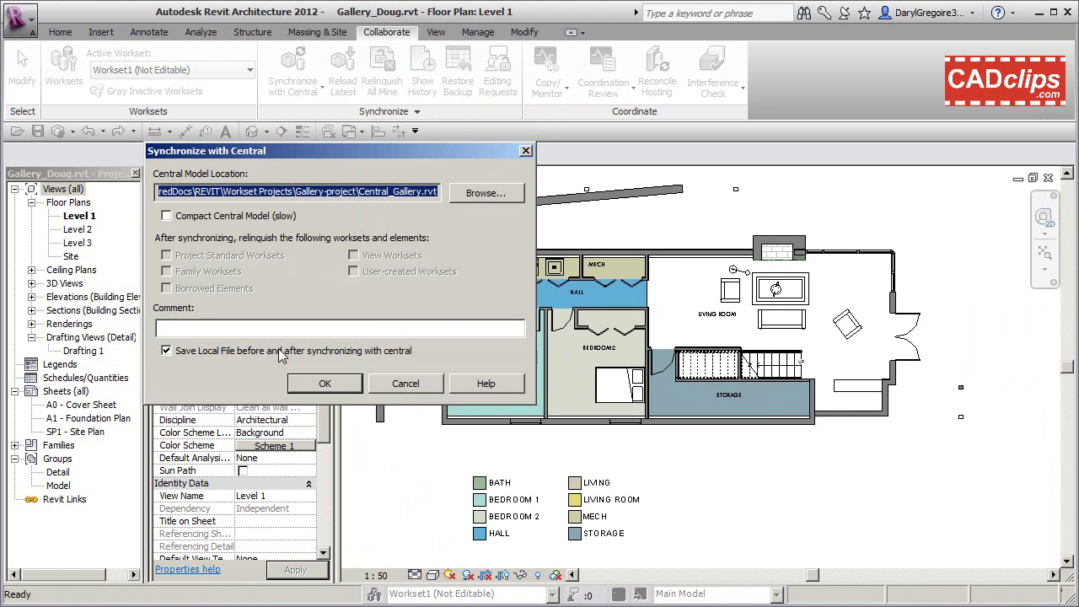
pyautogui.click(317, 383)
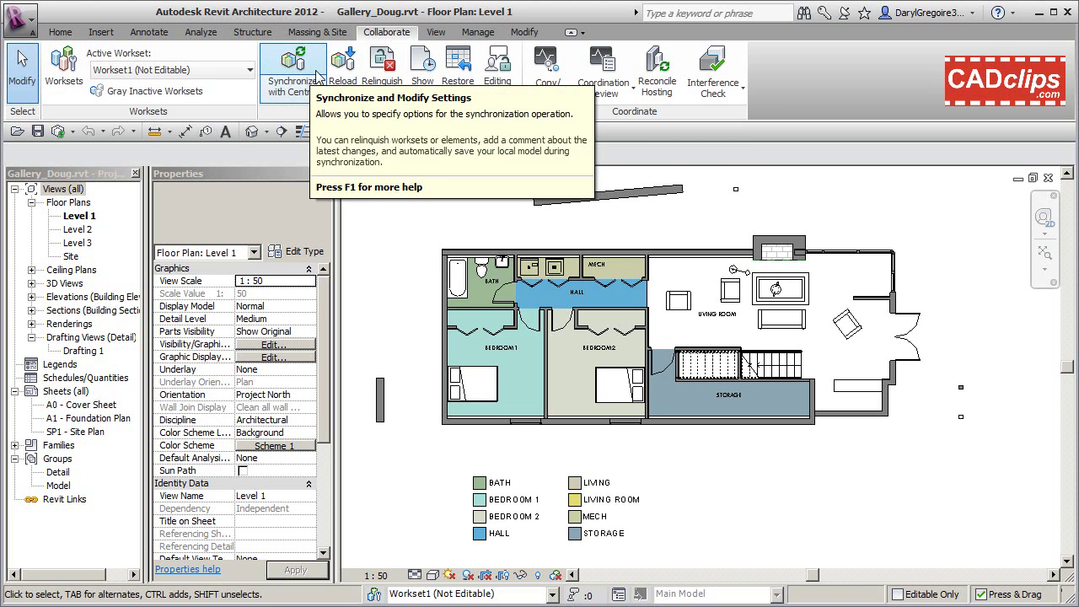
# Step: Recheck the workset of the wall between Bedroom 2 and the storage room after the synchronization
pyautogui.scroll(2, 685, 313)
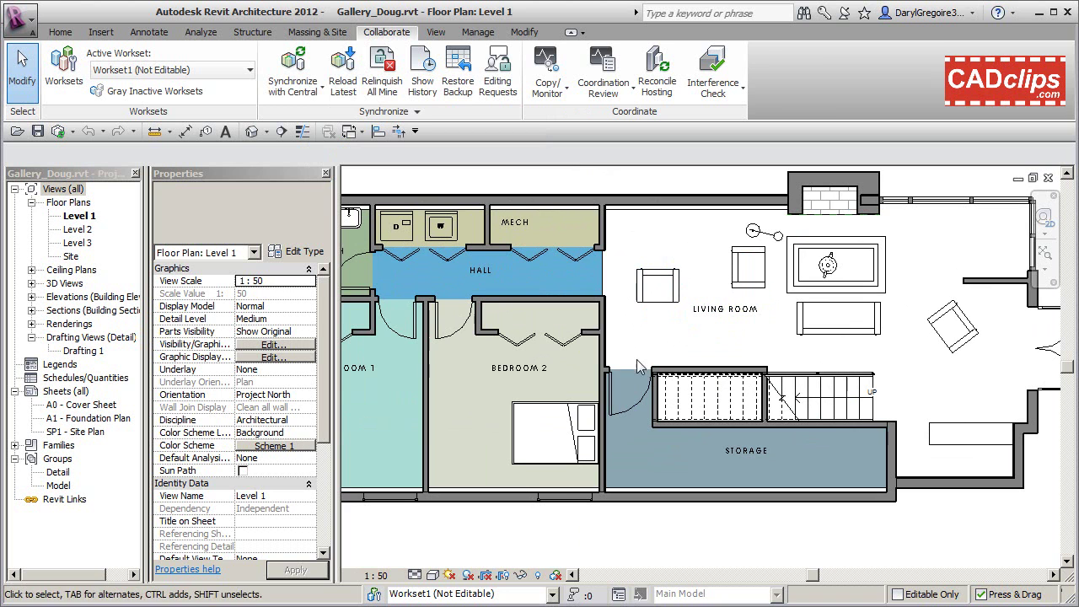
pyautogui.click(604, 358)
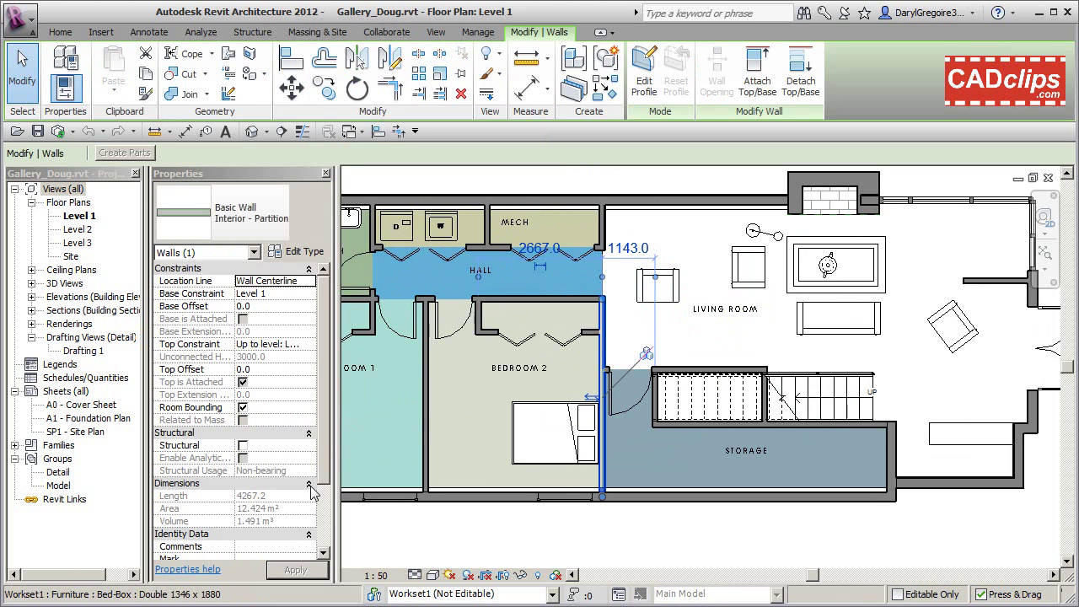
pyautogui.scroll(-2, 313, 459)
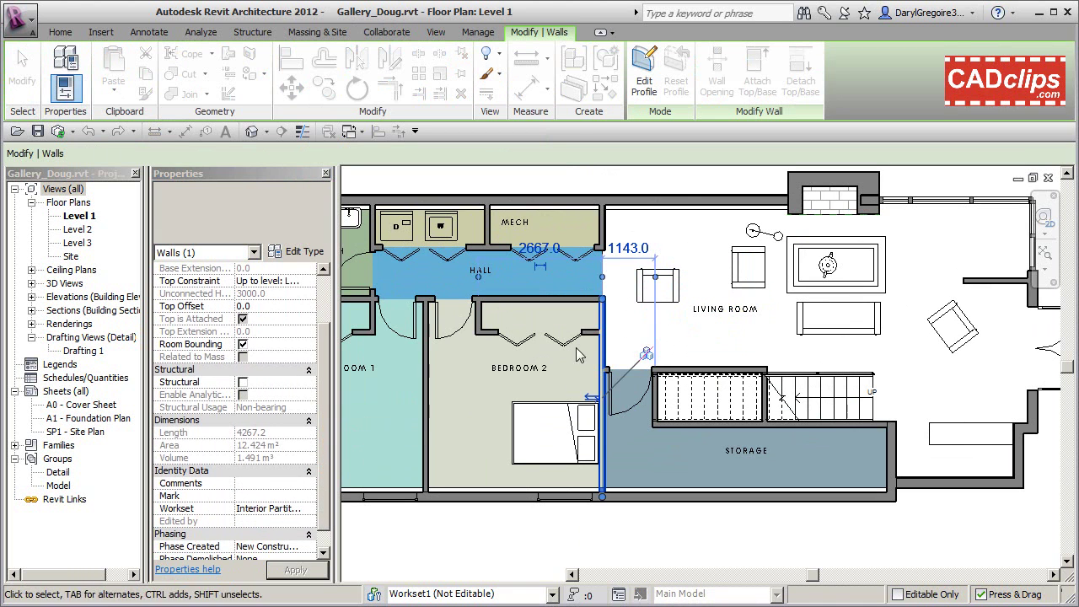
pyautogui.click(709, 237)
# Step: Inspect the workset of the short partition wall beside the double entrance doors in the living room
pyautogui.moveTo(714, 236); pyautogui.dragTo(554, 239, button='middle')
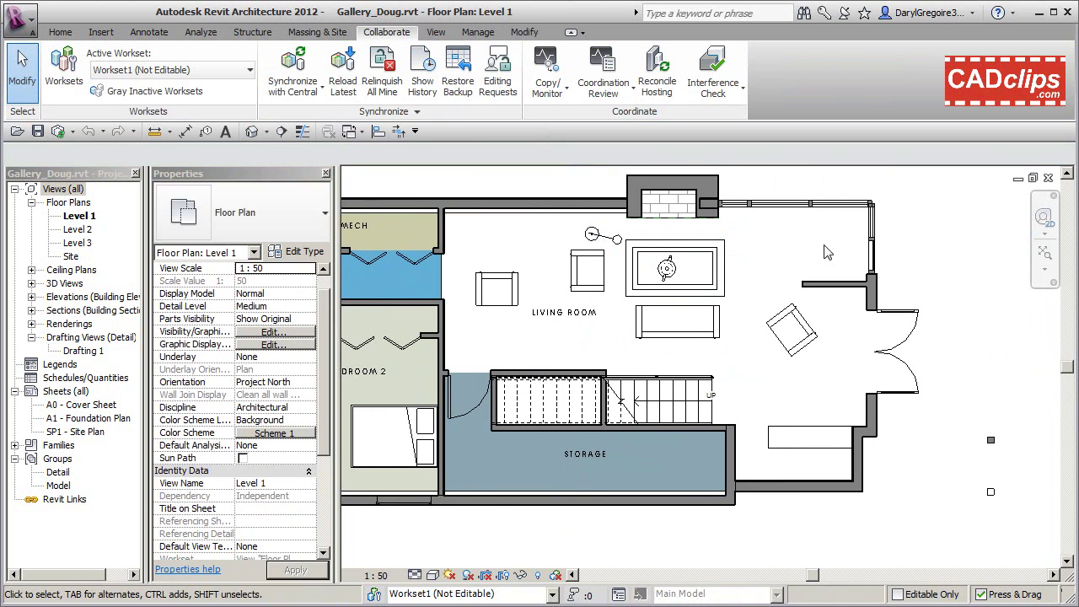
pyautogui.click(835, 285)
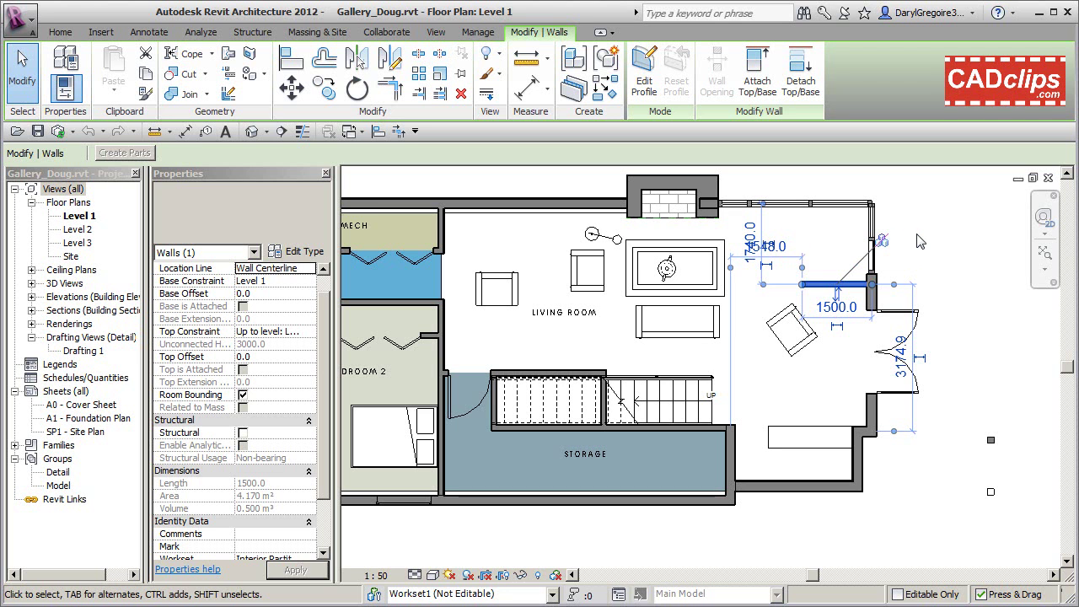
pyautogui.moveTo(327, 406)
pyautogui.mouseDown()
pyautogui.moveTo(327, 449)
pyautogui.moveTo(327, 396)
pyautogui.mouseUp()
pyautogui.click(867, 289)
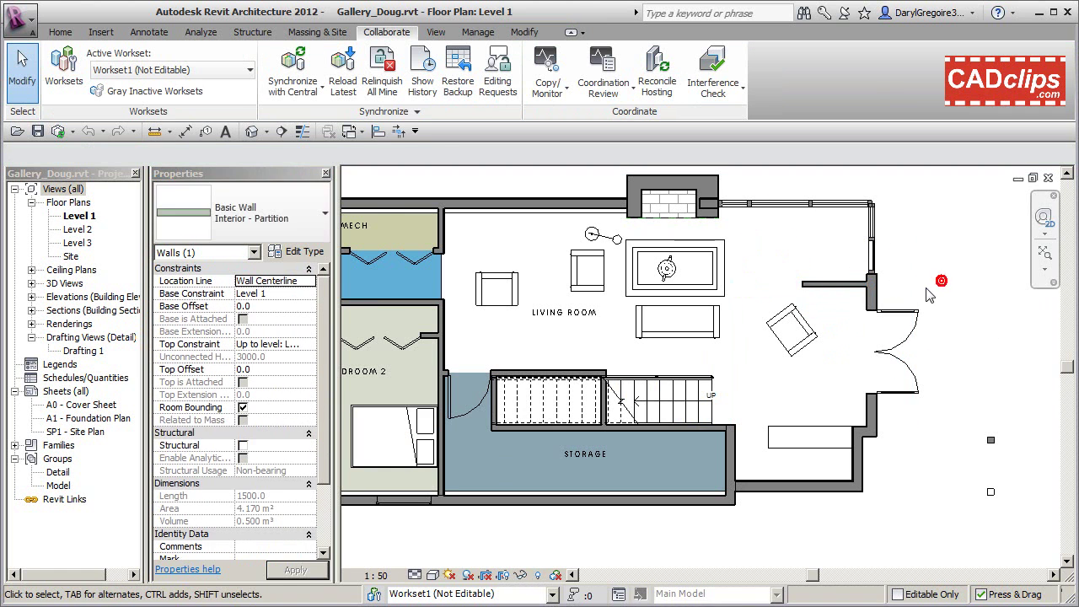
pyautogui.scroll(-2, 985, 314)
pyautogui.moveTo(985, 314)
pyautogui.mouseDown(button='middle')
pyautogui.moveTo(970, 314)
pyautogui.moveTo(982, 315)
pyautogui.mouseUp(button='middle')
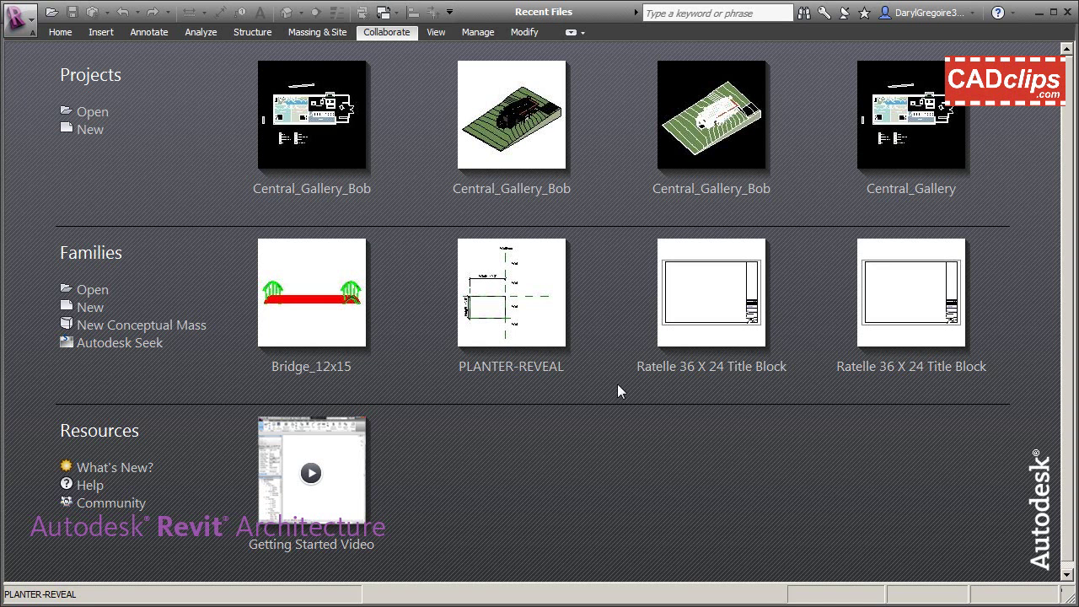
# Step: Open the recent project Central_Gallery_Bob and make its Exterior Walls workset editable
pyautogui.click(321, 112)
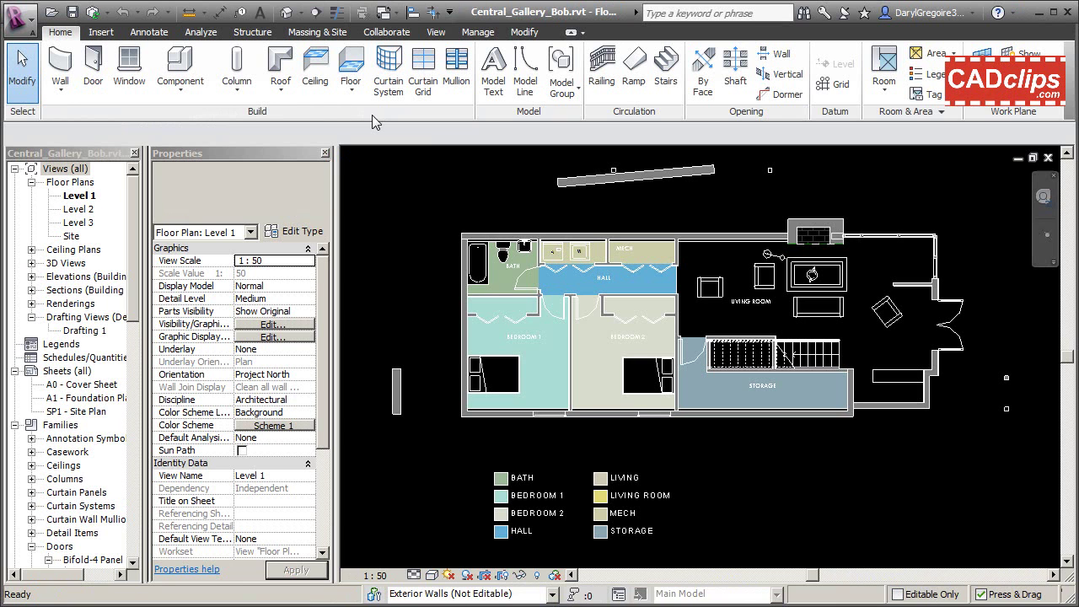
pyautogui.click(374, 593)
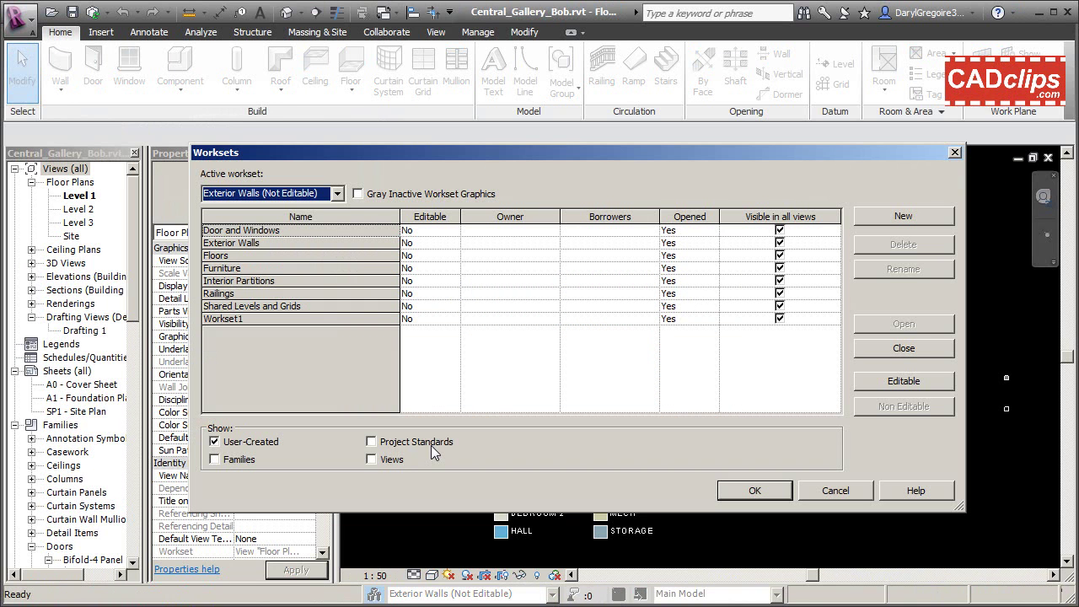
pyautogui.click(253, 243)
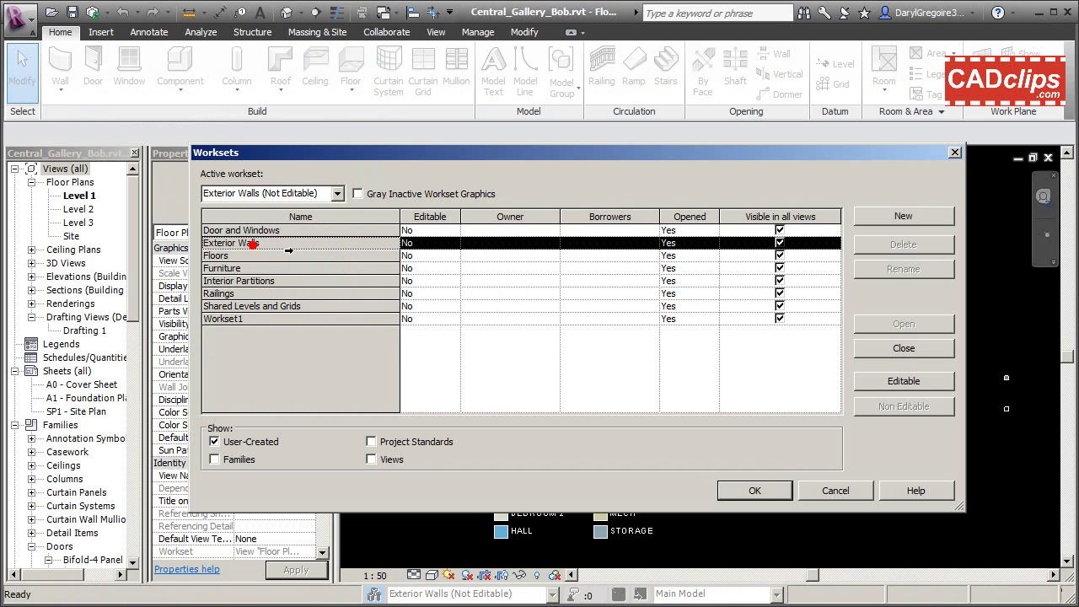
pyautogui.click(452, 243)
pyautogui.click(421, 256)
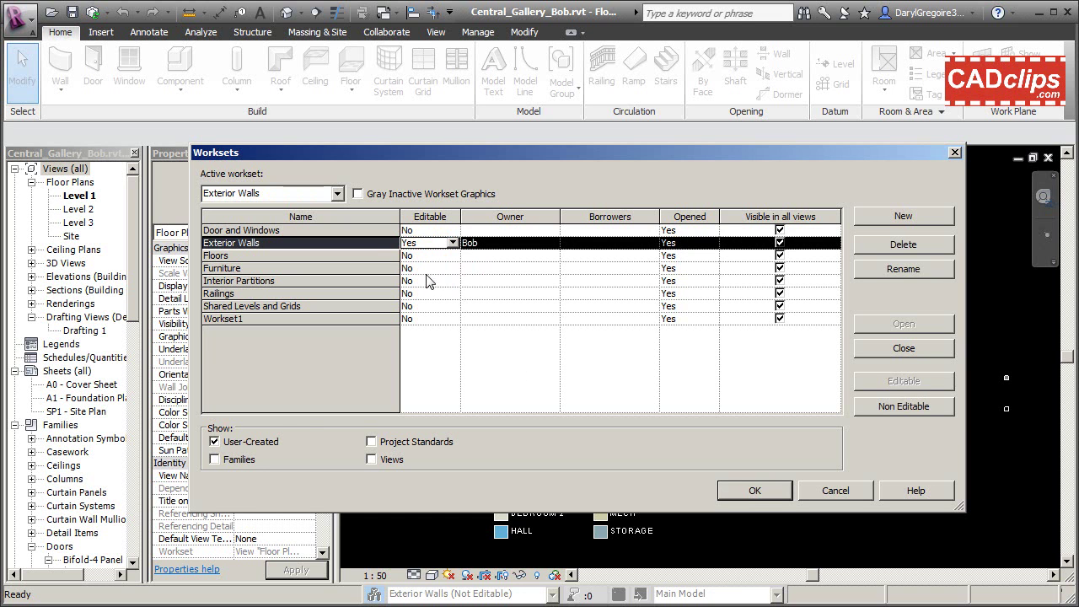
pyautogui.click(753, 492)
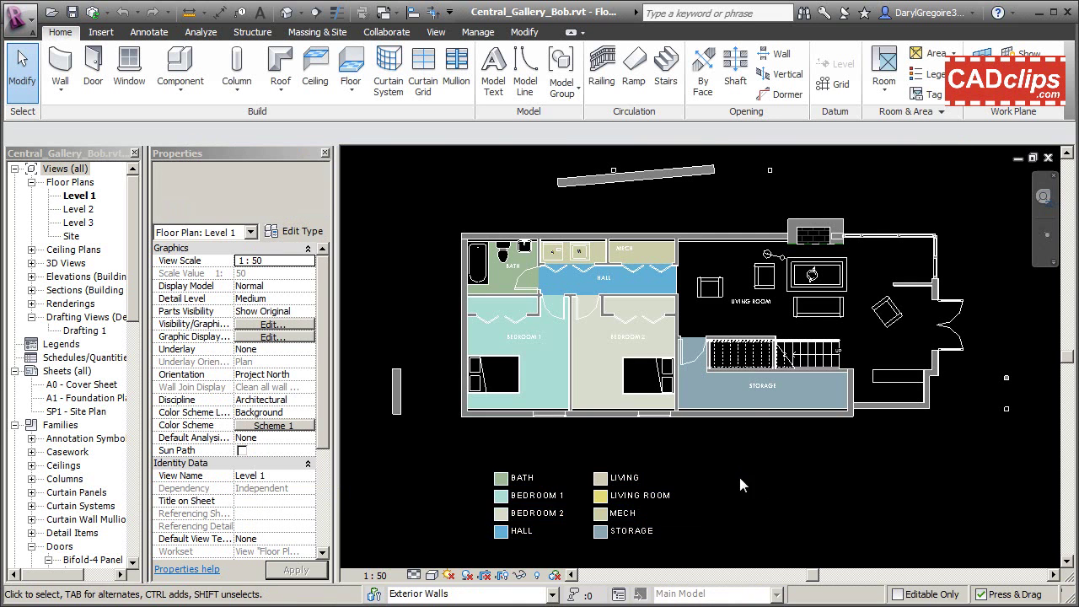
# Step: Inspect the workset of the long exterior wall that runs up to the fireplace
pyautogui.scroll(2, 641, 350)
pyautogui.moveTo(723, 311); pyautogui.dragTo(730, 365, button='middle')
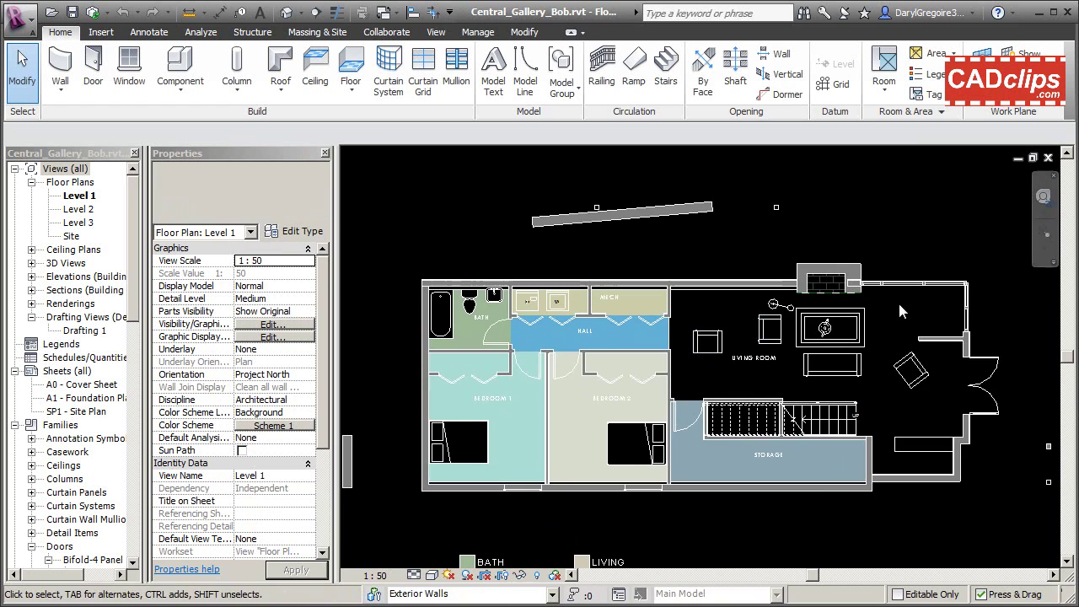
pyautogui.scroll(1, 897, 301)
pyautogui.click(722, 282)
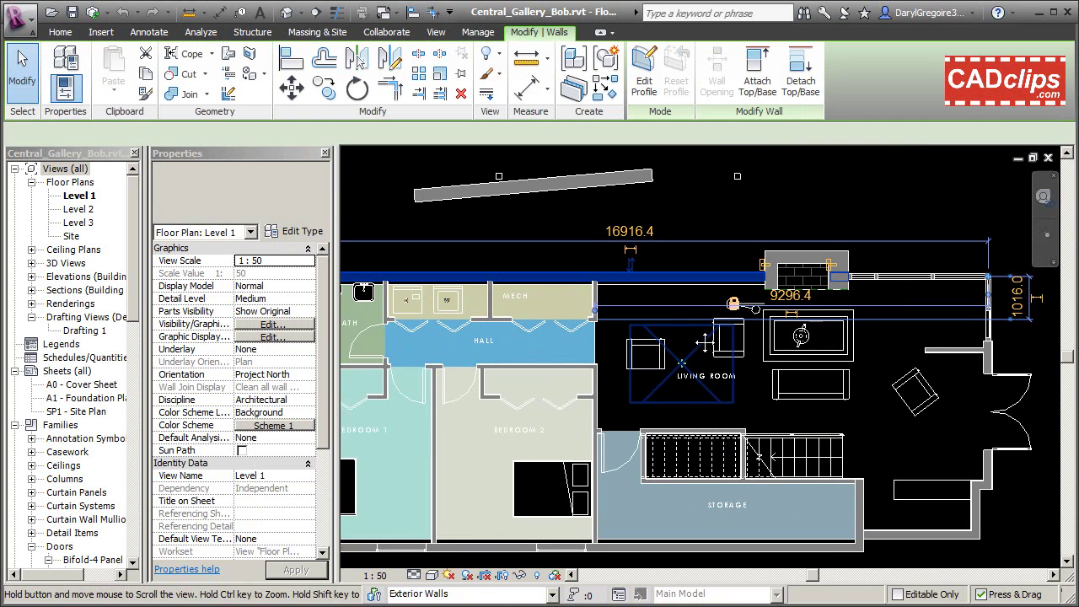
pyautogui.moveTo(643, 282); pyautogui.dragTo(696, 312, button='middle')
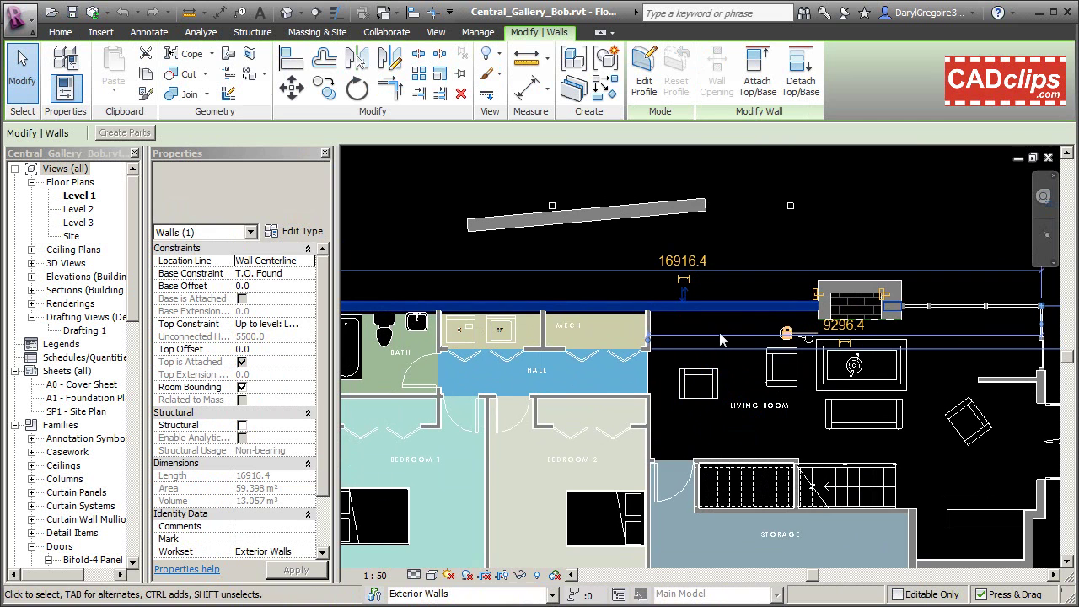
pyautogui.scroll(-1, 753, 337)
pyautogui.moveTo(753, 336); pyautogui.dragTo(764, 394, button='middle')
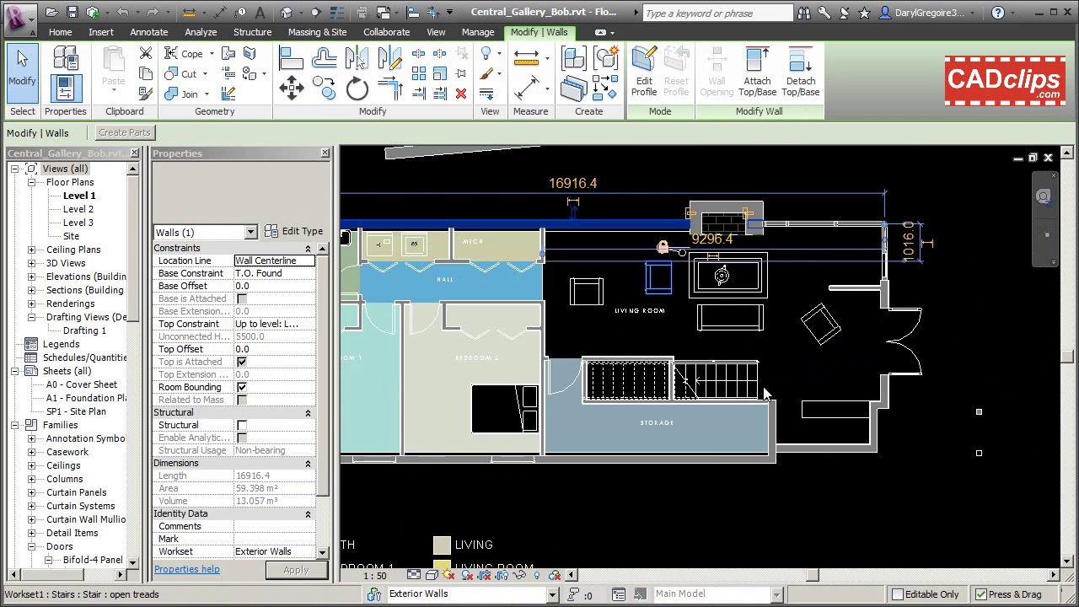
# Step: Inspect the worksets of the exterior wall below the bedrooms and storage and of the end wall beside Bedroom 1
pyautogui.click(773, 498)
pyautogui.moveTo(742, 494); pyautogui.dragTo(786, 472, button='middle')
pyautogui.click(785, 462)
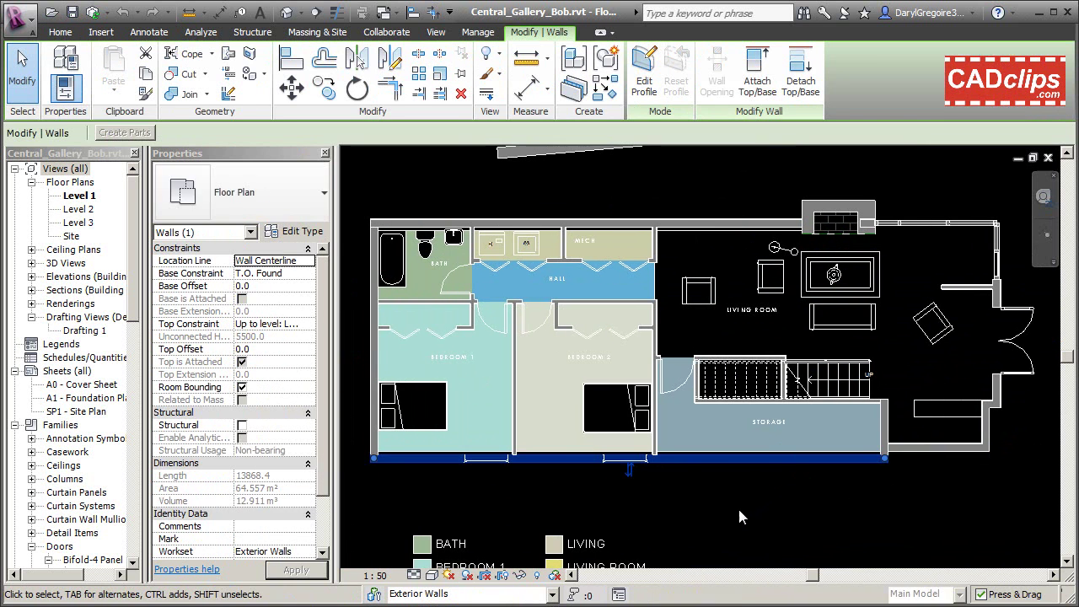
pyautogui.click(662, 498)
pyautogui.moveTo(630, 494); pyautogui.dragTo(780, 516, button='middle')
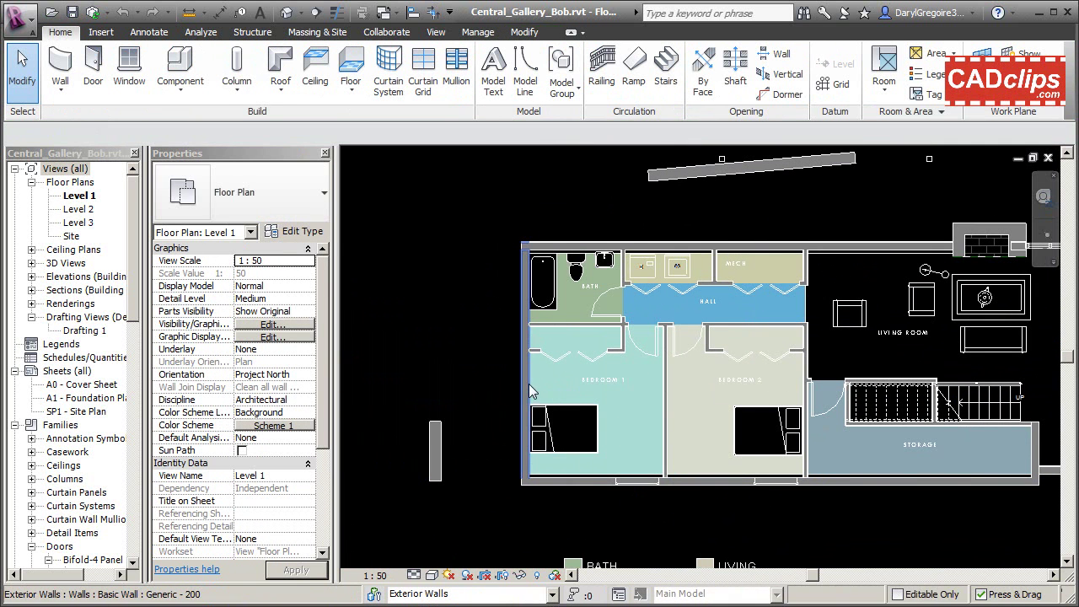
pyautogui.click(528, 384)
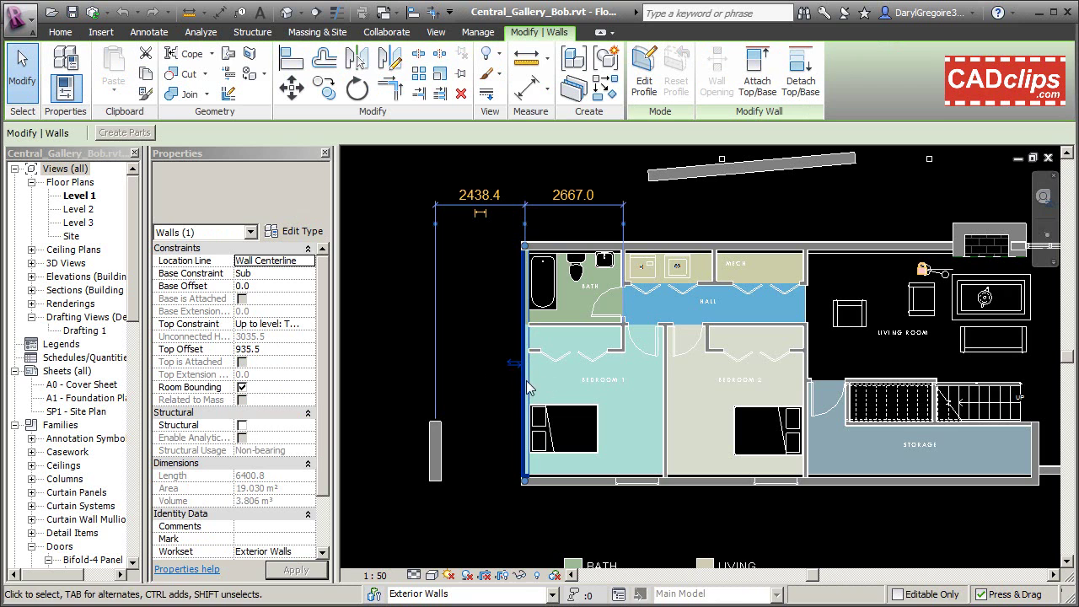
# Step: Check the editability of the partition wall between Bedroom 1 and Bedroom 2, and deselect it
pyautogui.click(666, 375)
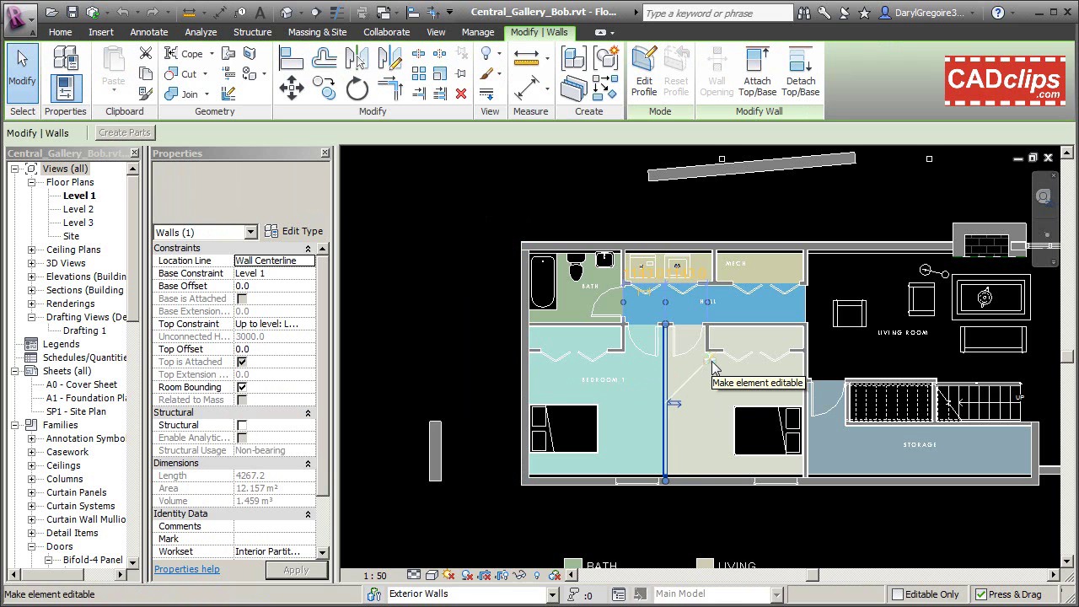
pyautogui.scroll(-2, 725, 491)
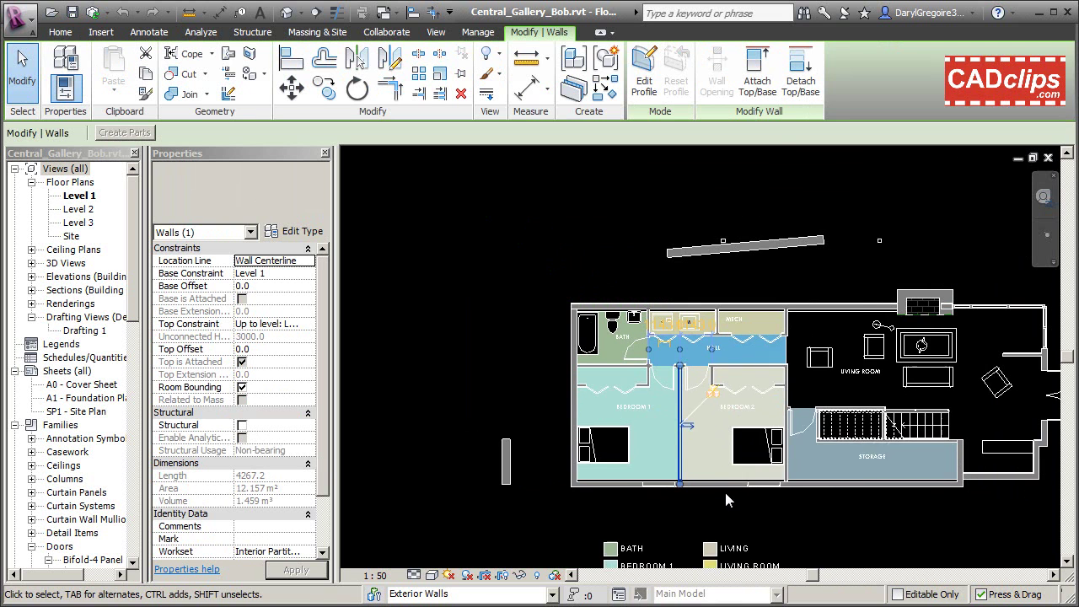
pyautogui.moveTo(725, 490); pyautogui.dragTo(674, 492, button='middle')
pyautogui.press('Escape')
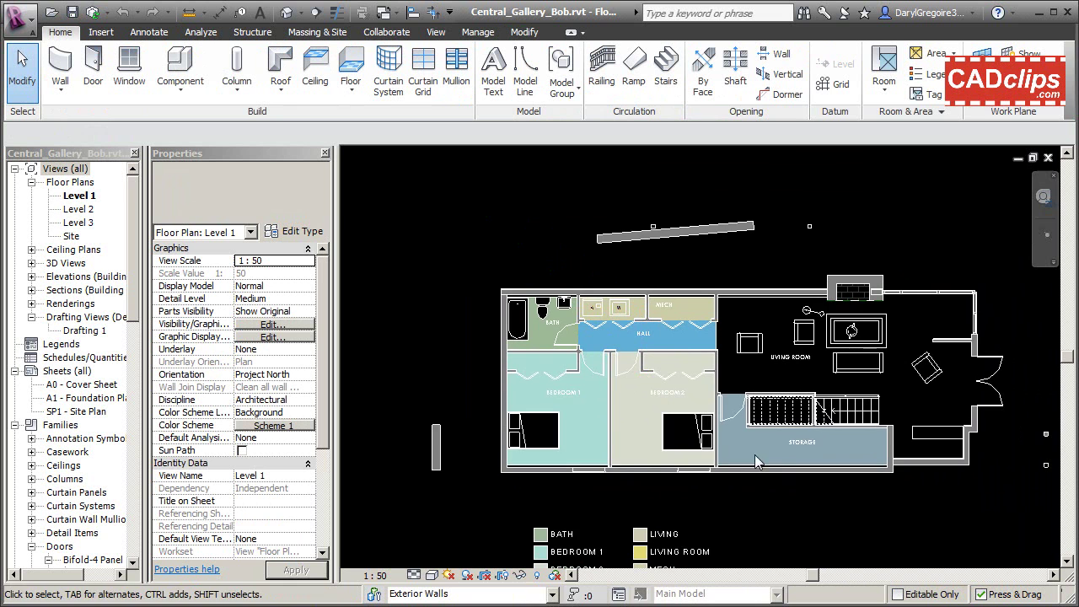
# Step: Reselect the partition between the two bedrooms and review its Identity Data, including the workset and editor fields
pyautogui.scroll(2, 602, 462)
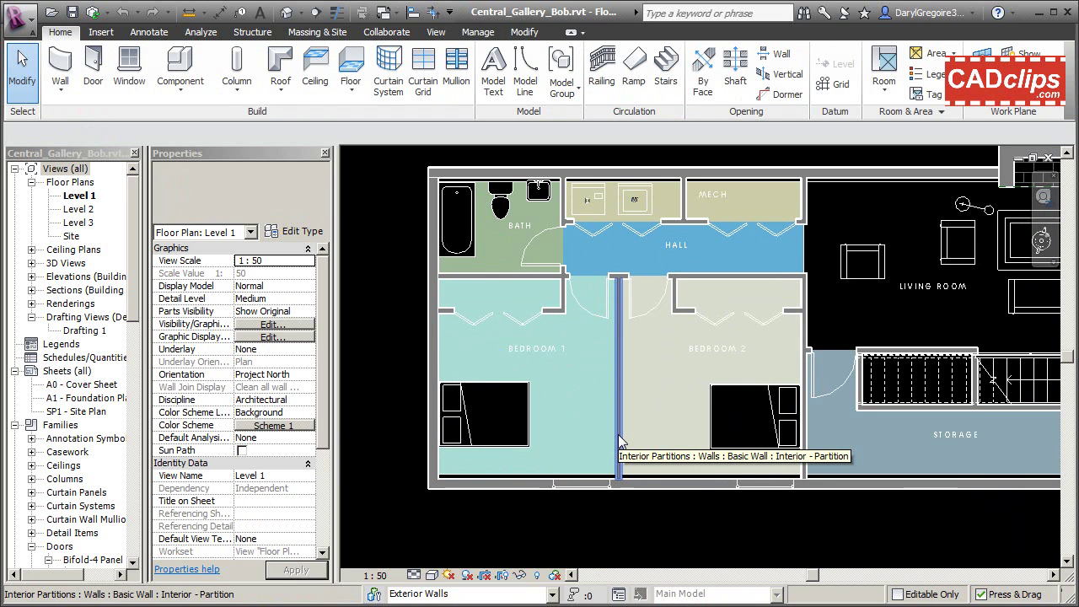
pyautogui.click(619, 442)
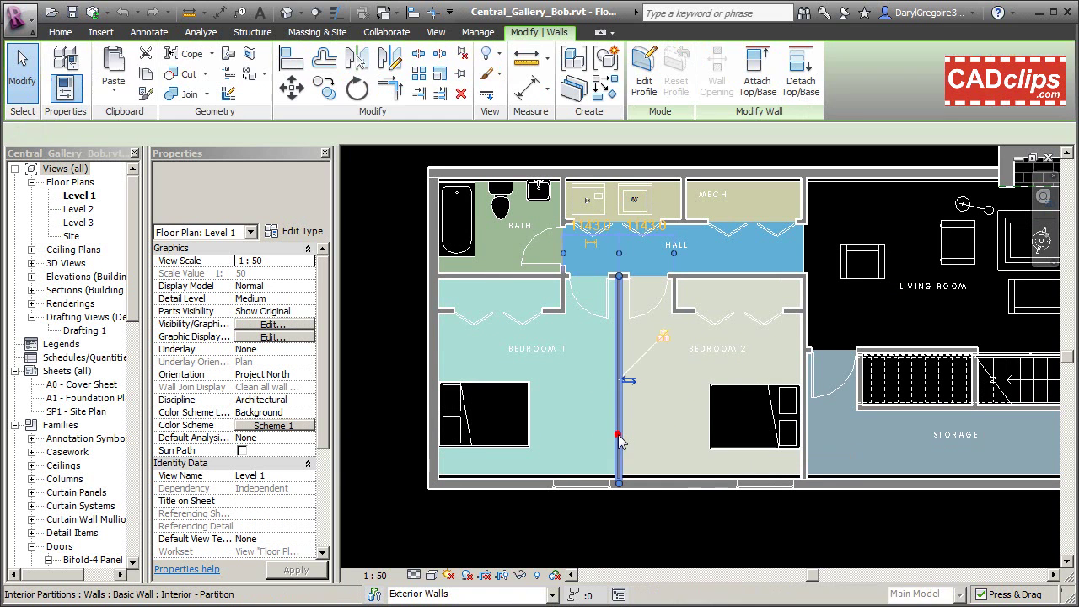
pyautogui.click(325, 474)
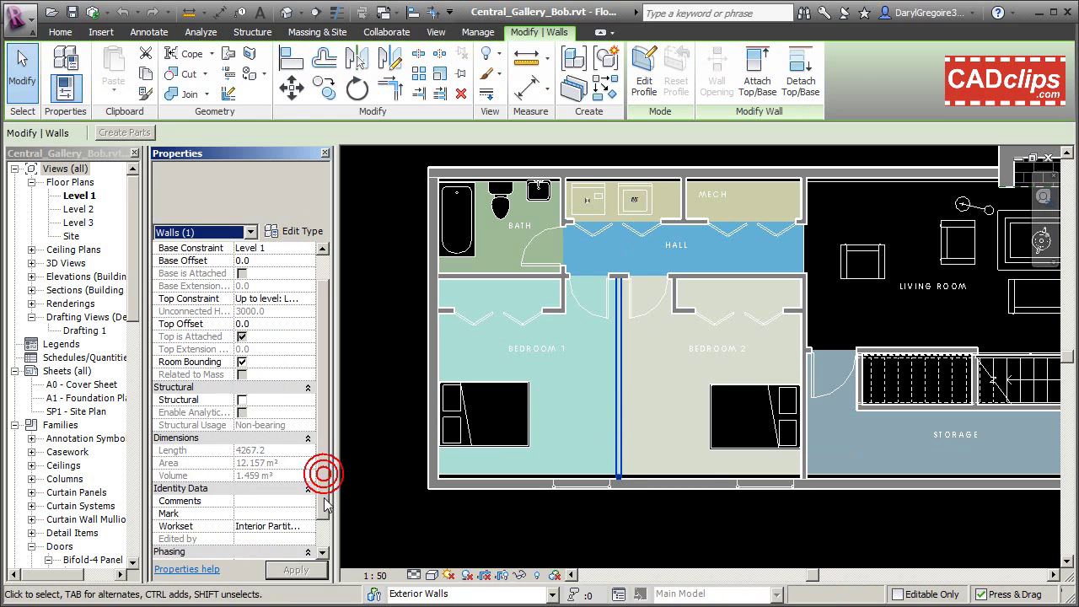
# Step: Nudge the partition wall between Bedroom 1 and Bedroom 2 slightly toward Bedroom 1 and deselect it
pyautogui.click(453, 528)
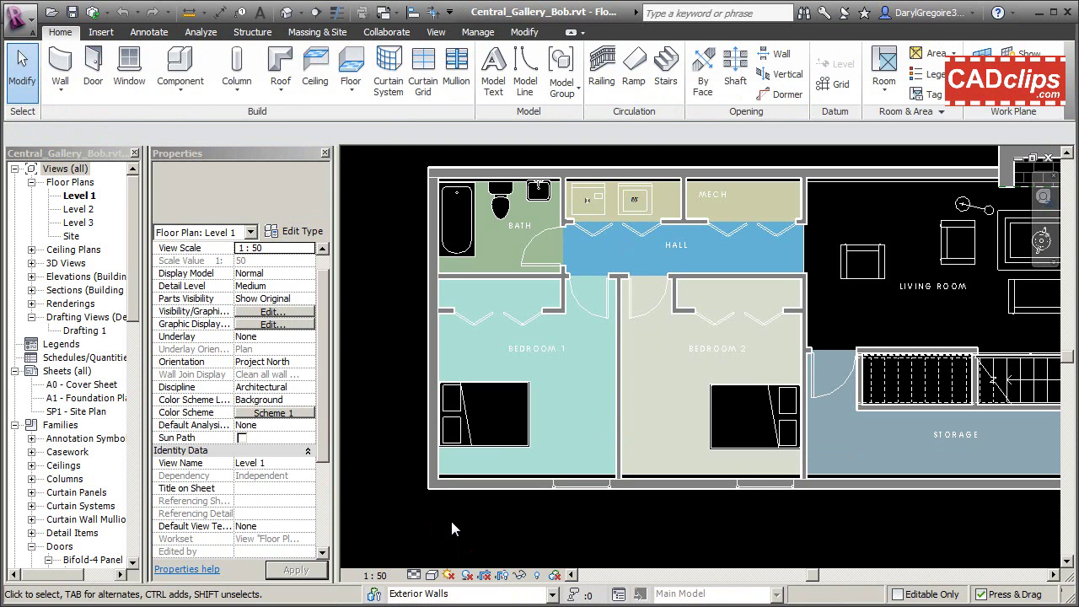
pyautogui.scroll(5, 620, 328)
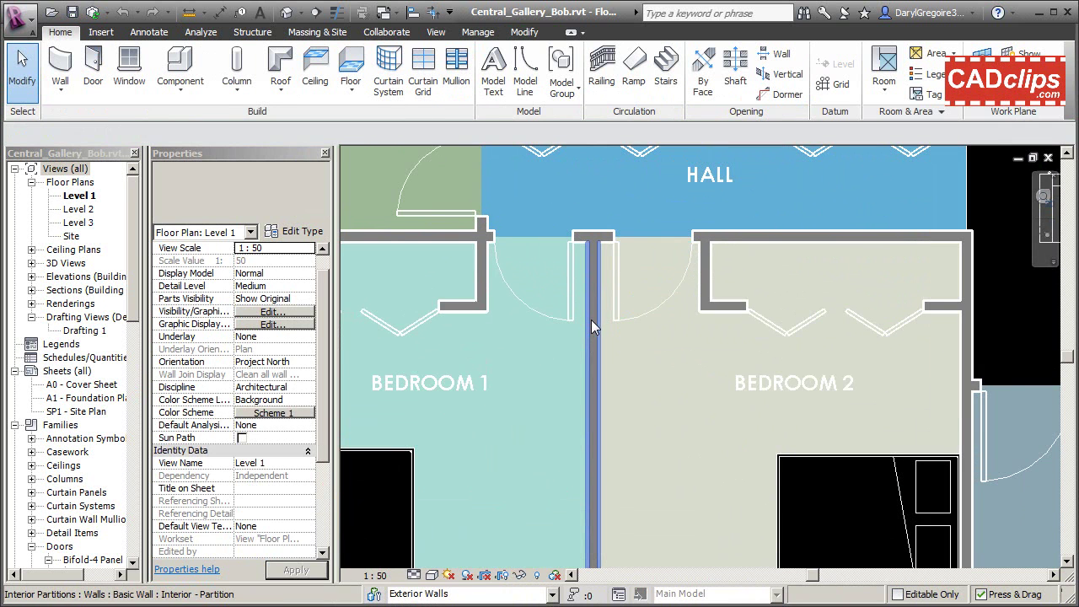
pyautogui.click(591, 319)
pyautogui.press('Left')
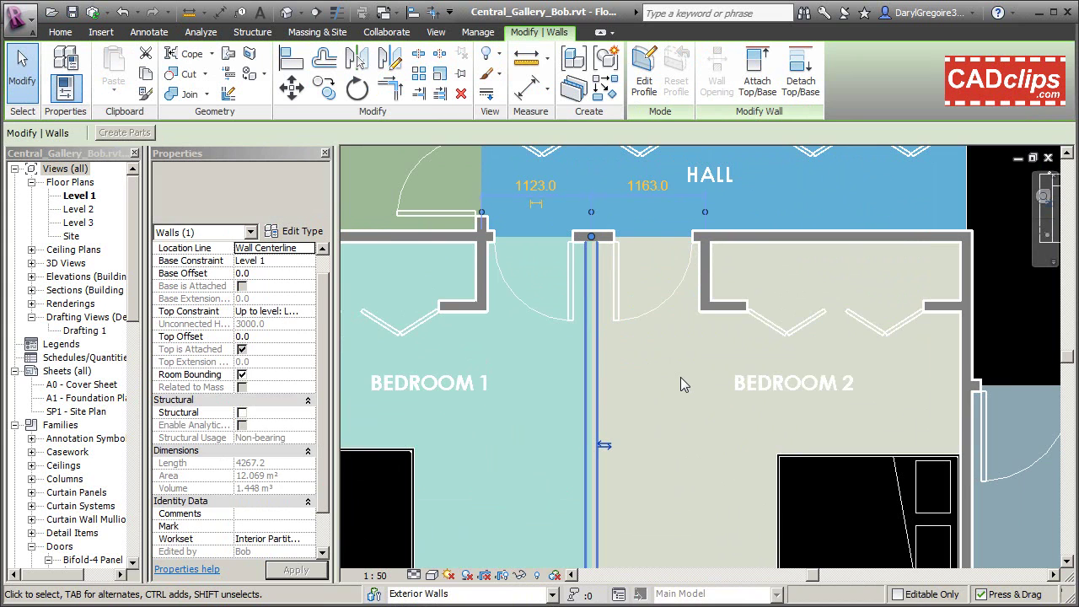
pyautogui.press('Left')
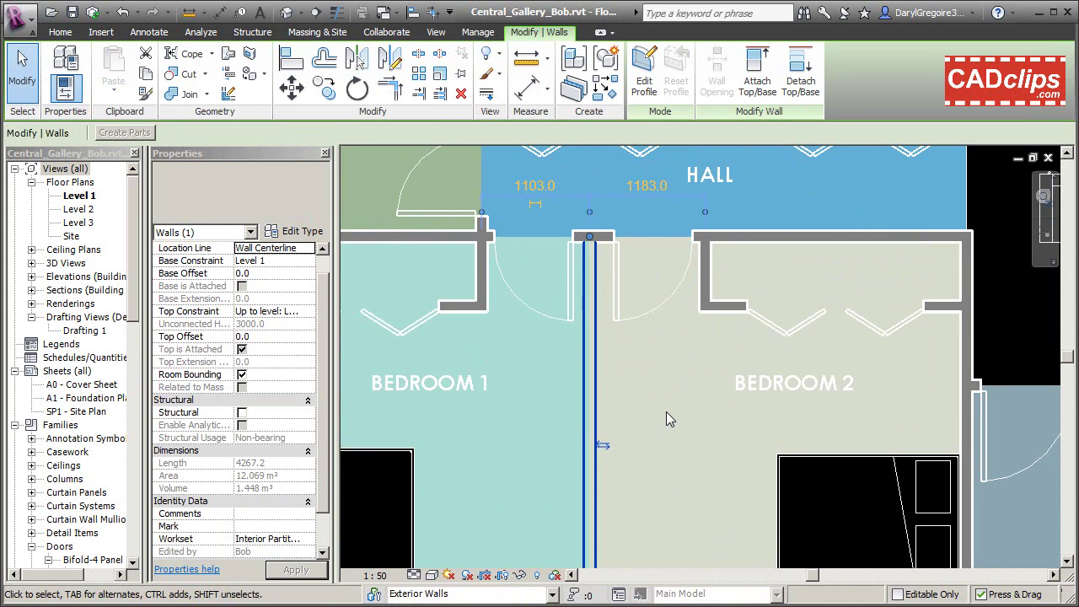
pyautogui.click(666, 414)
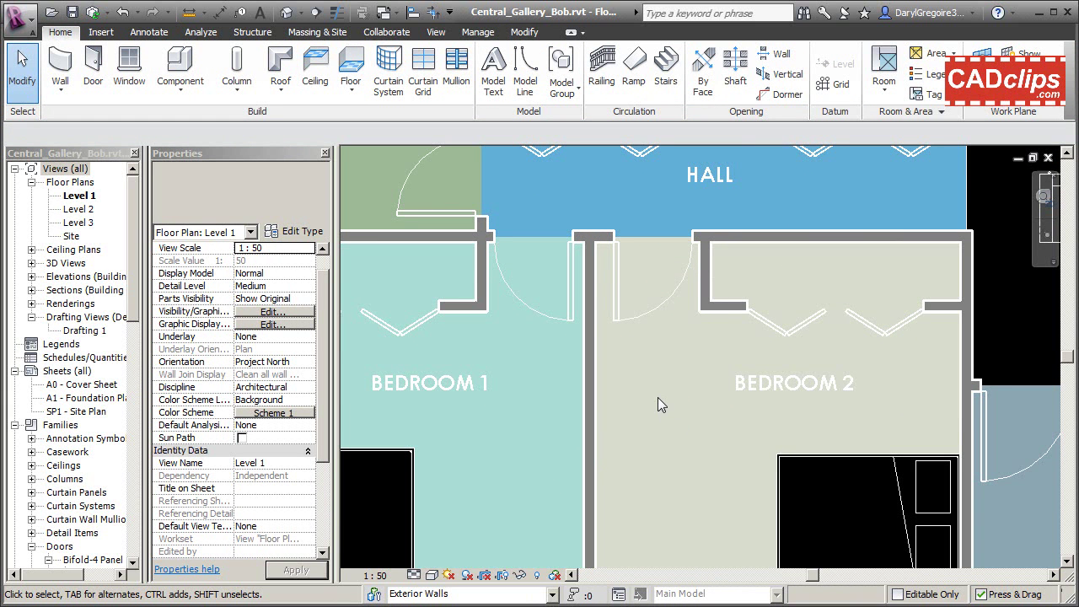
# Step: Review the owners and borrowers of the worksets, and synchronize with central, relinquishing borrowed elements and saving the local file
pyautogui.click(375, 594)
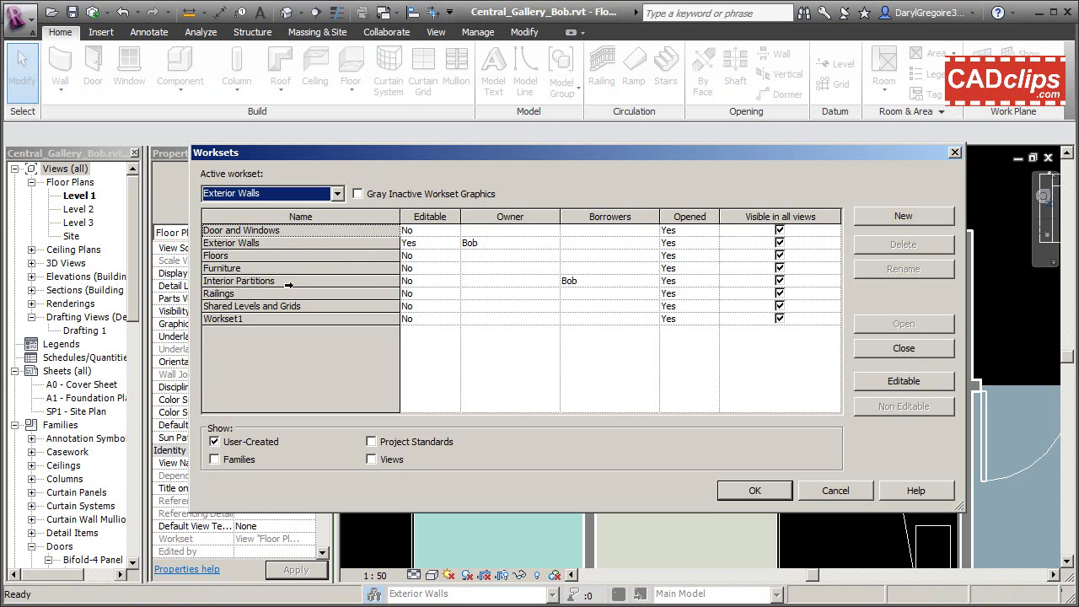
pyautogui.click(763, 487)
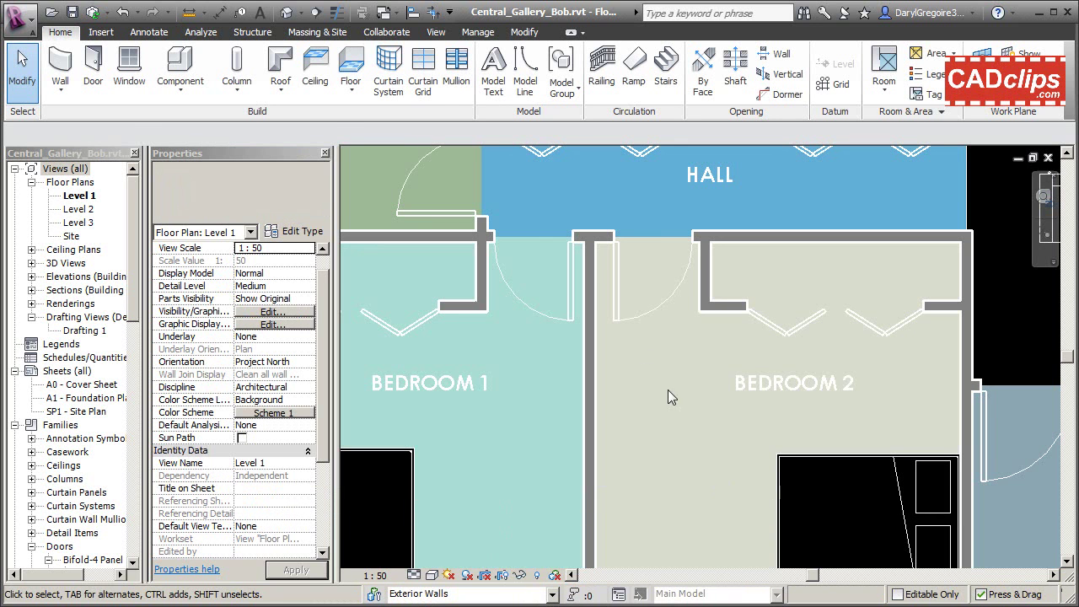
pyautogui.click(387, 32)
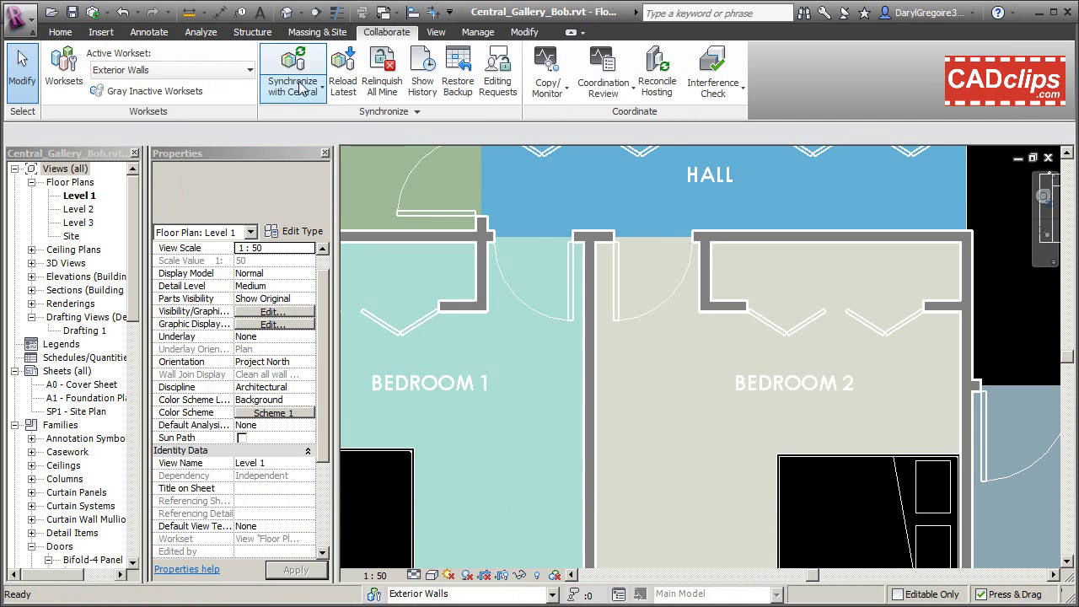
pyautogui.click(302, 59)
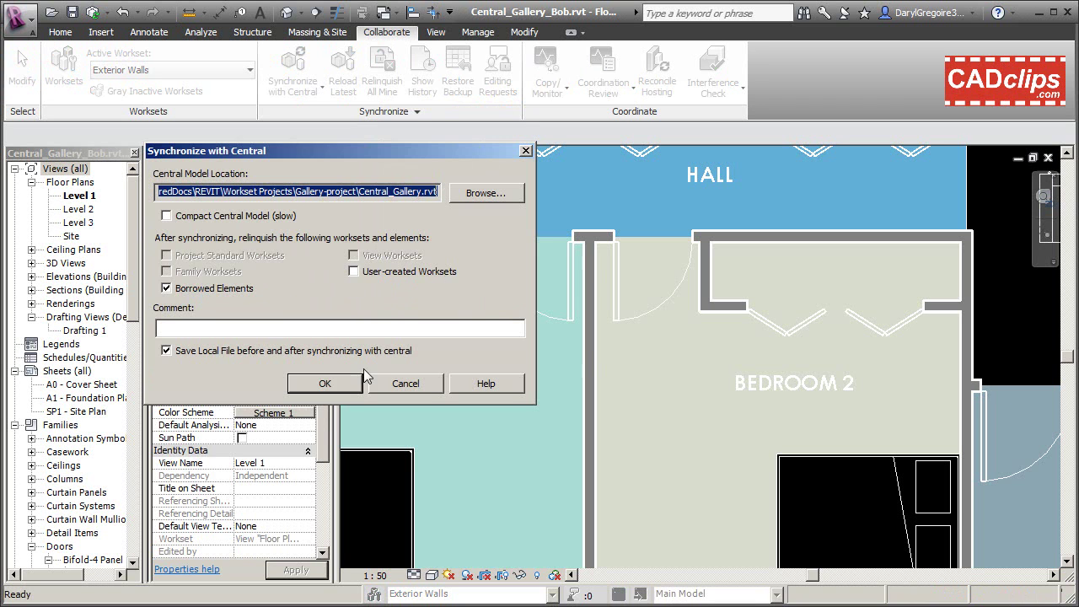
pyautogui.click(334, 380)
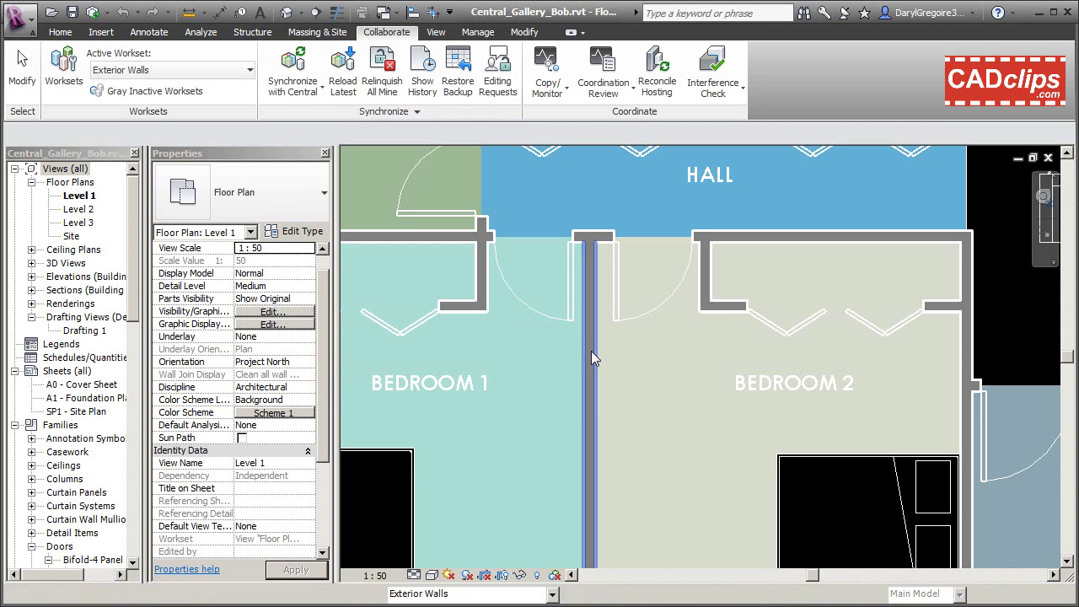
# Step: Check the editability of the moved partition between the two bedrooms after synchronizing, and deselect it
pyautogui.scroll(-3, 582, 347)
pyautogui.moveTo(576, 344); pyautogui.dragTo(680, 374, button='middle')
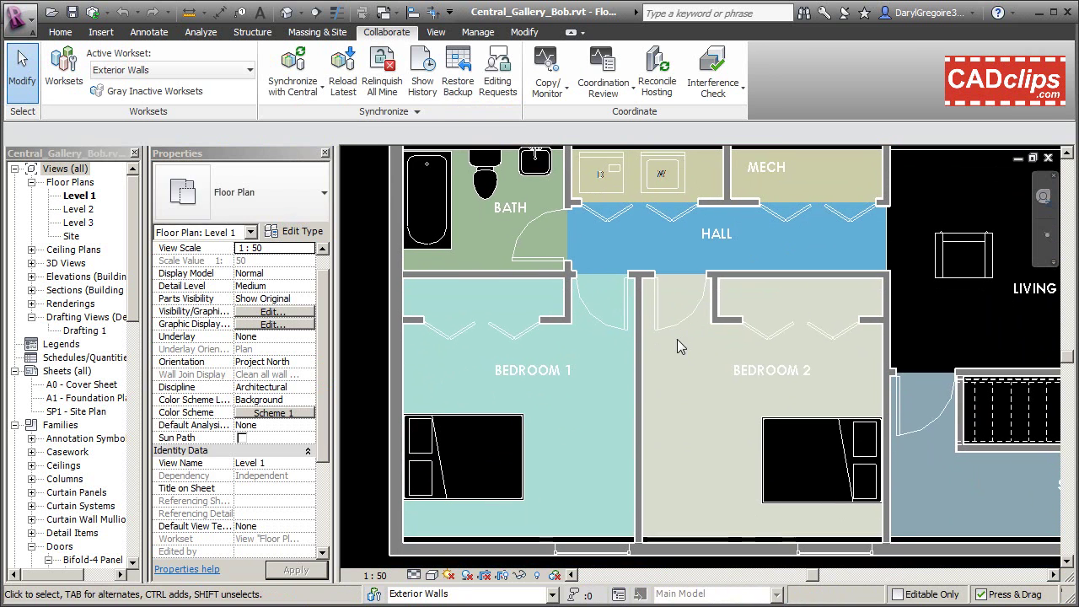
pyautogui.click(643, 363)
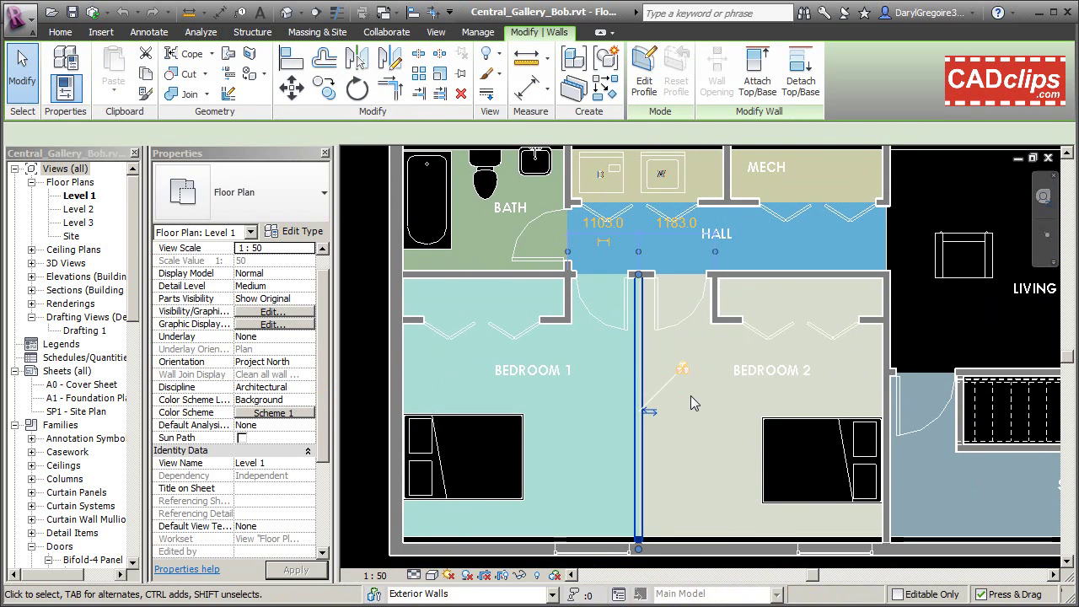
pyautogui.click(691, 397)
pyautogui.scroll(-1, 690, 399)
pyautogui.moveTo(691, 399); pyautogui.dragTo(668, 399, button='middle')
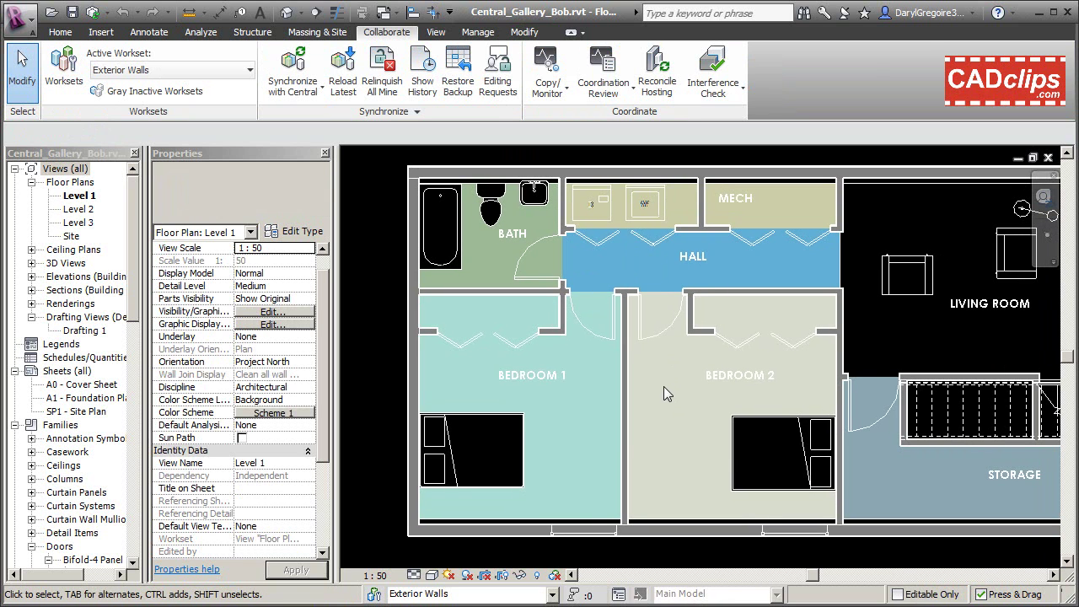
pyautogui.moveTo(661, 388); pyautogui.dragTo(612, 416, button='middle')
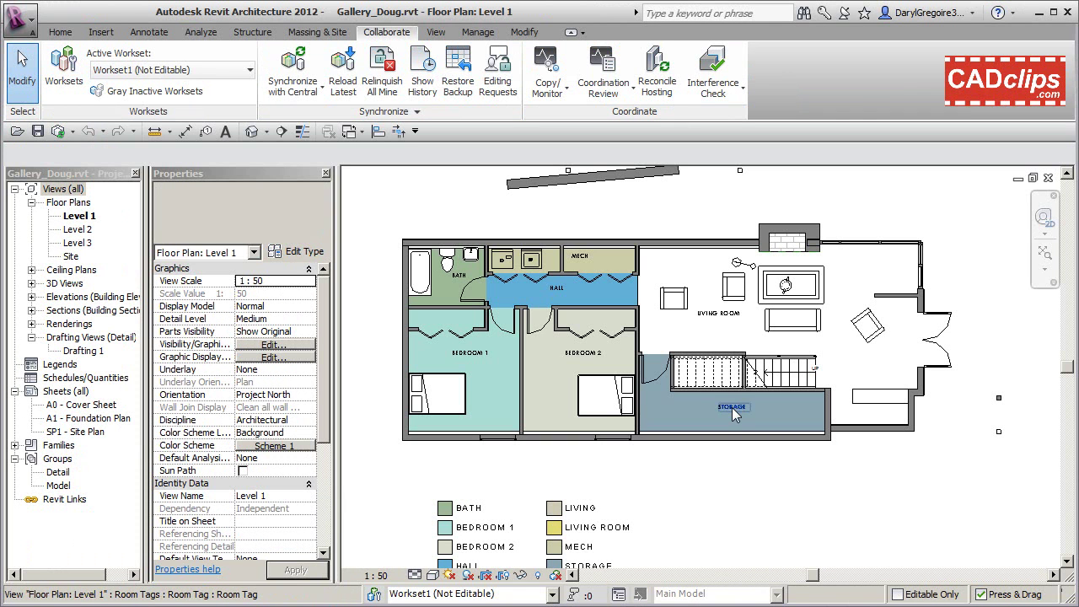
# Step: Switch to the Gallery_Doug.rvt session, inspect the short exterior wall beside Storage, and check the worksets' owners
pyautogui.moveTo(733, 413); pyautogui.dragTo(737, 417, button='middle')
pyautogui.scroll(1, 736, 416)
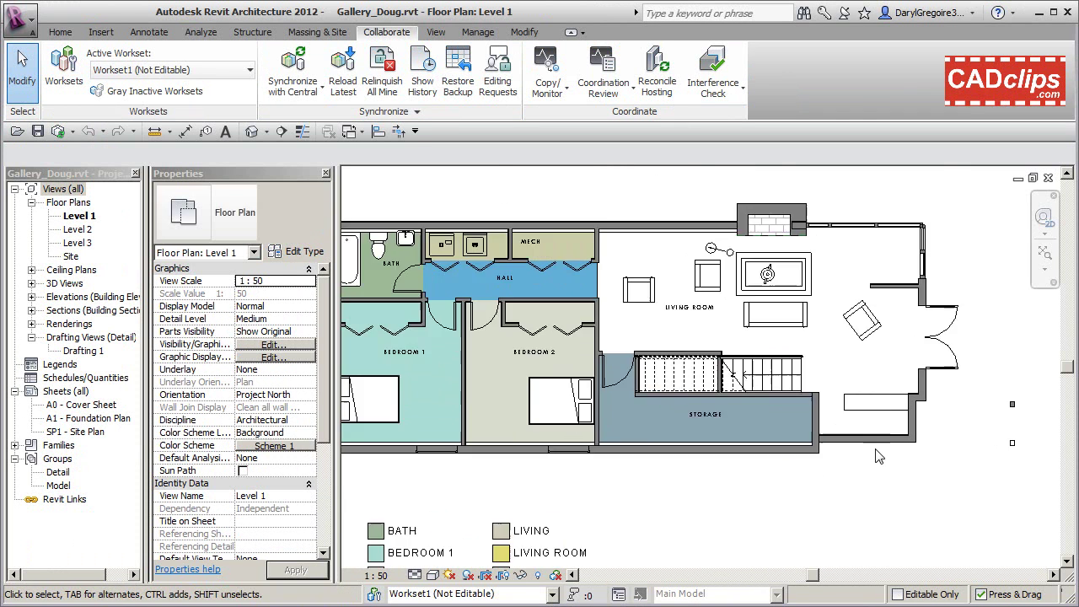
pyautogui.scroll(1, 879, 456)
pyautogui.click(869, 437)
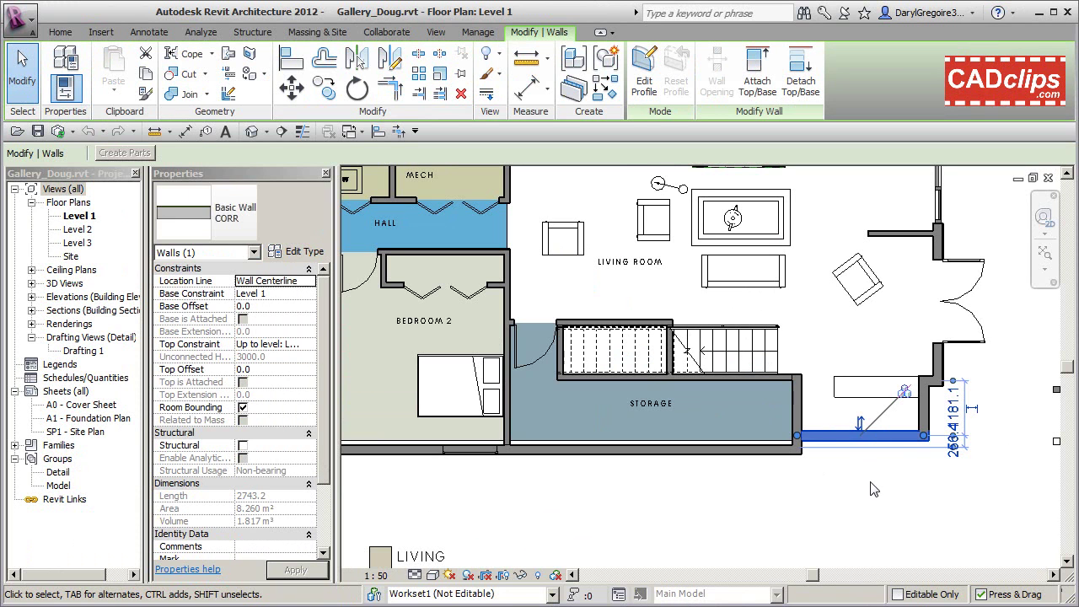
pyautogui.click(864, 413)
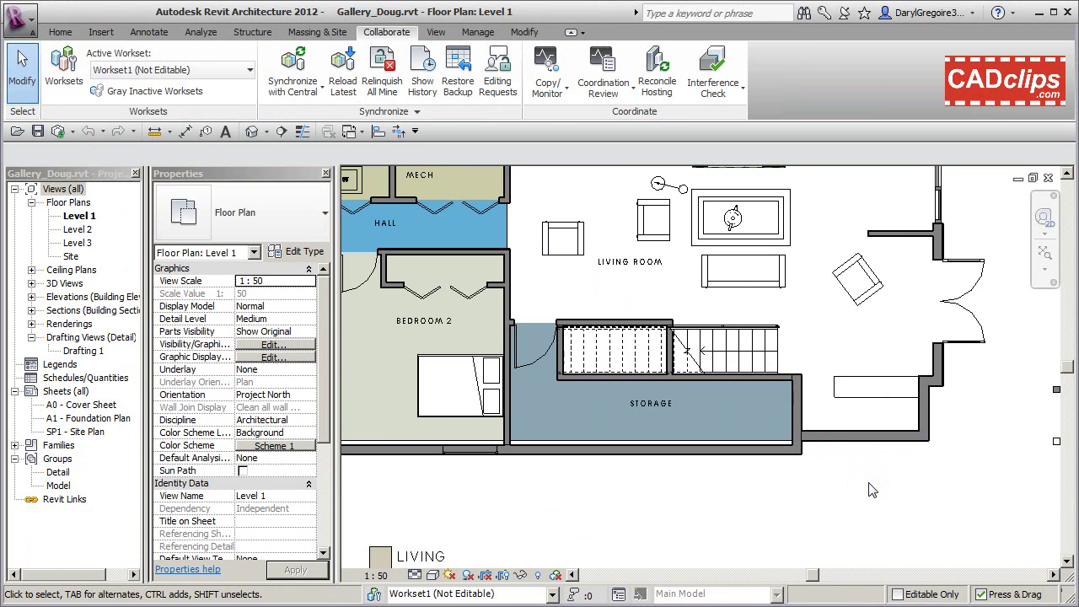
pyautogui.click(870, 438)
pyautogui.click(874, 501)
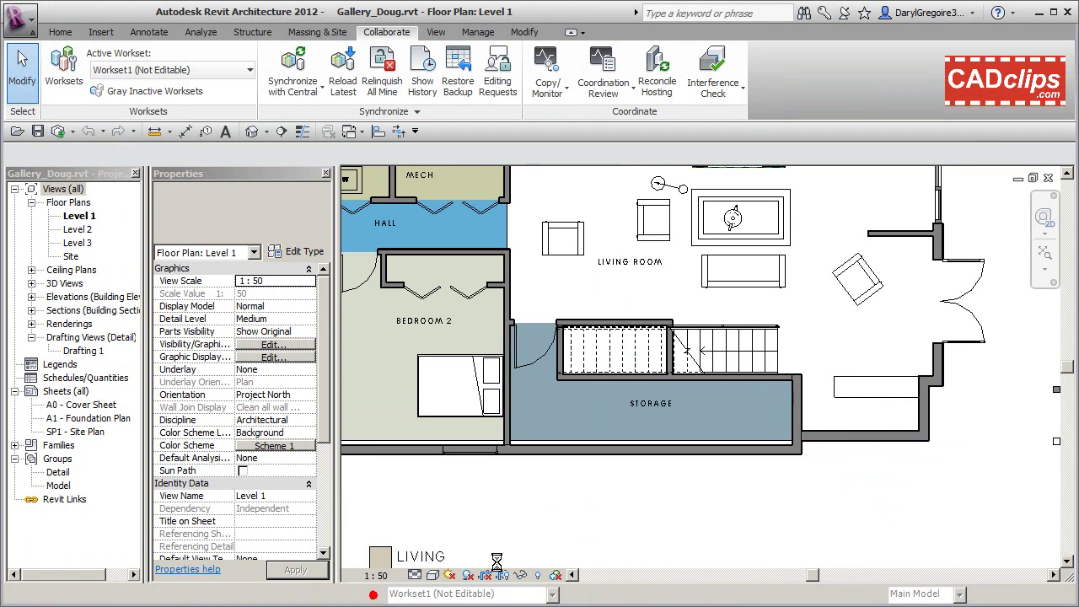
pyautogui.click(373, 594)
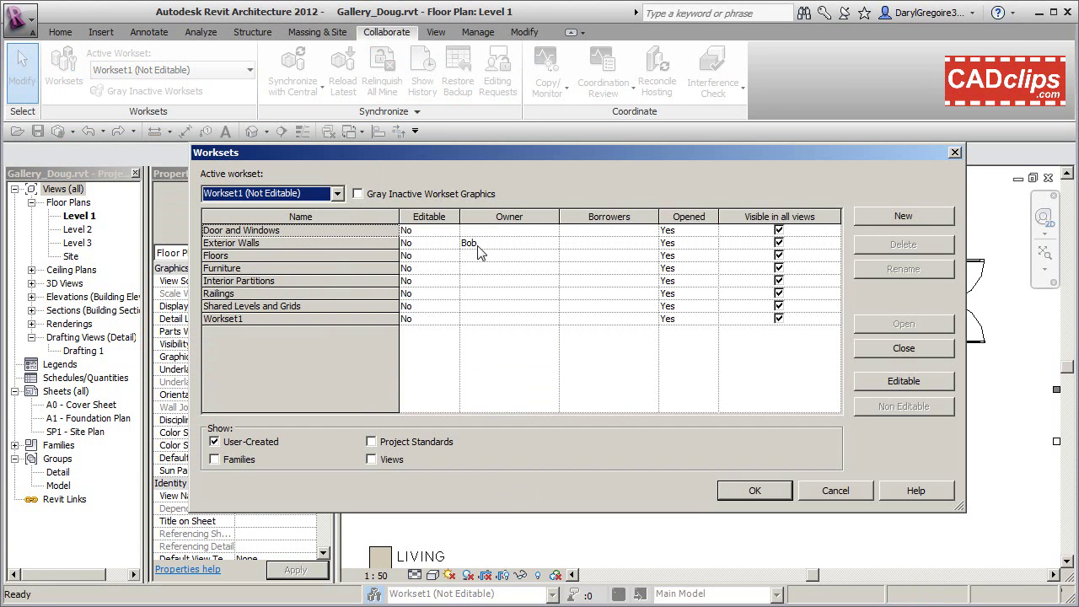
pyautogui.click(755, 491)
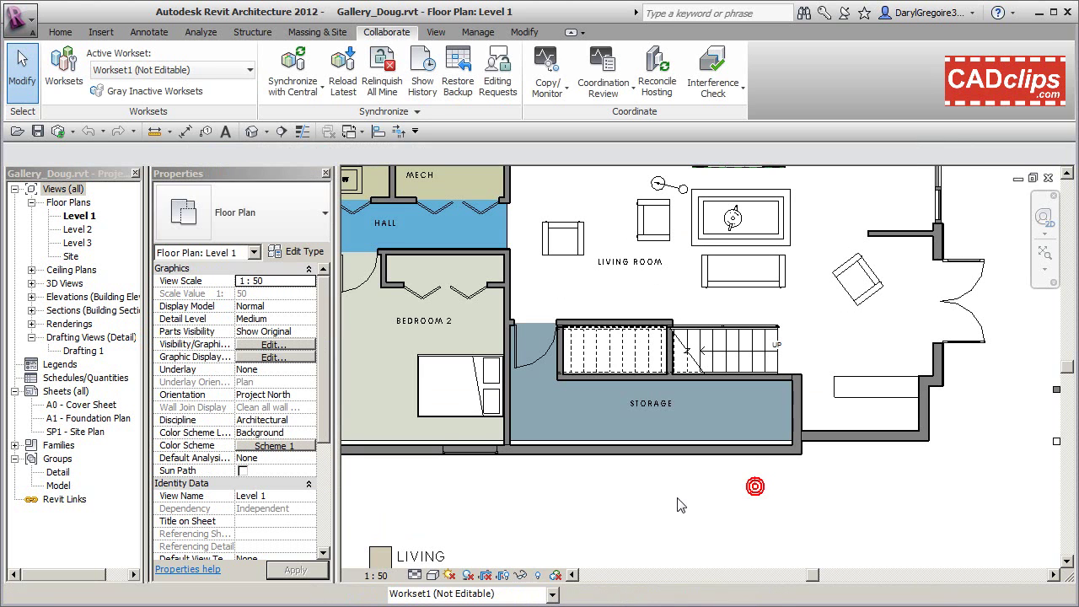
# Step: Try to nudge the short exterior wall beside Storage outward, and cancel the change
pyautogui.click(845, 452)
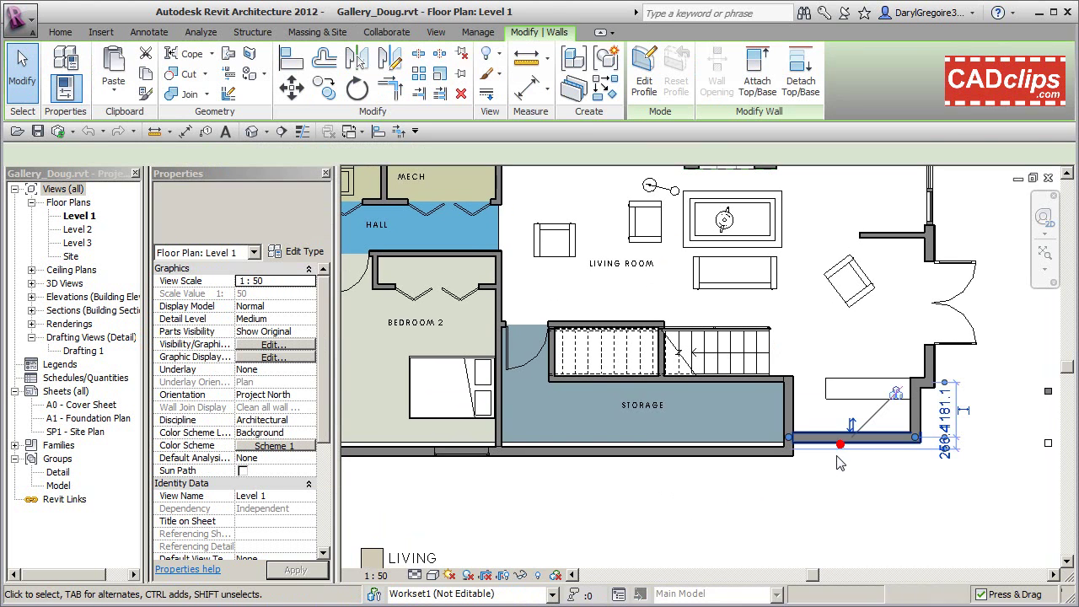
pyautogui.scroll(3, 841, 459)
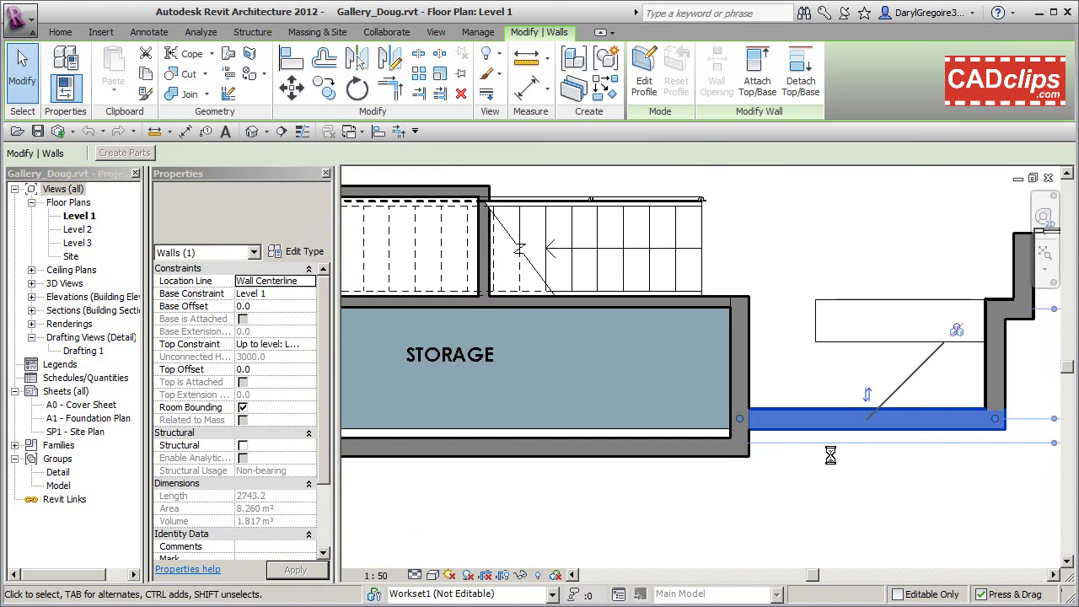
pyautogui.press('Down')
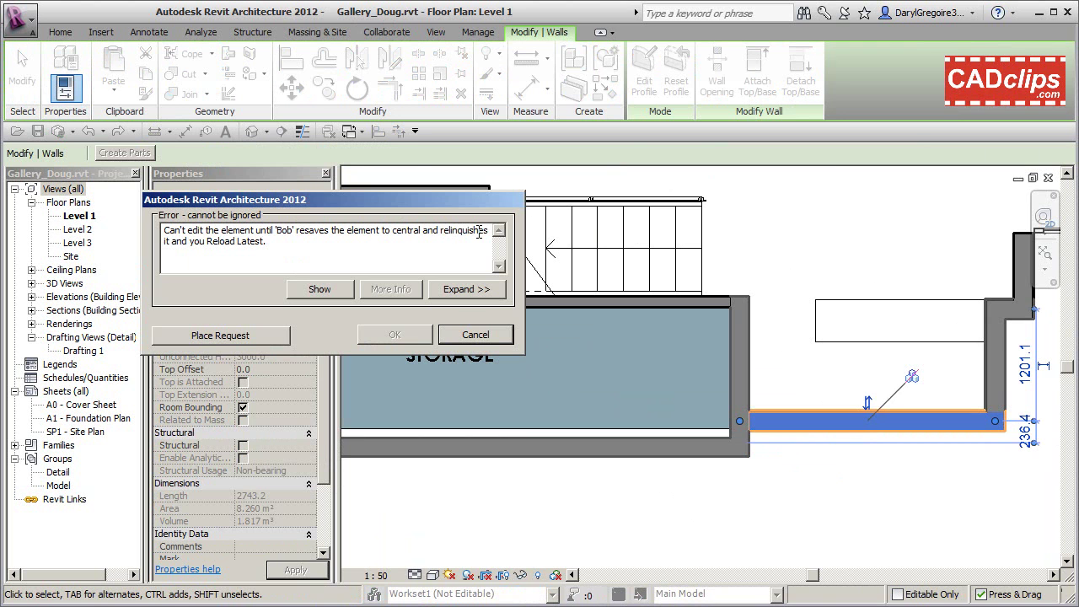
pyautogui.click(476, 334)
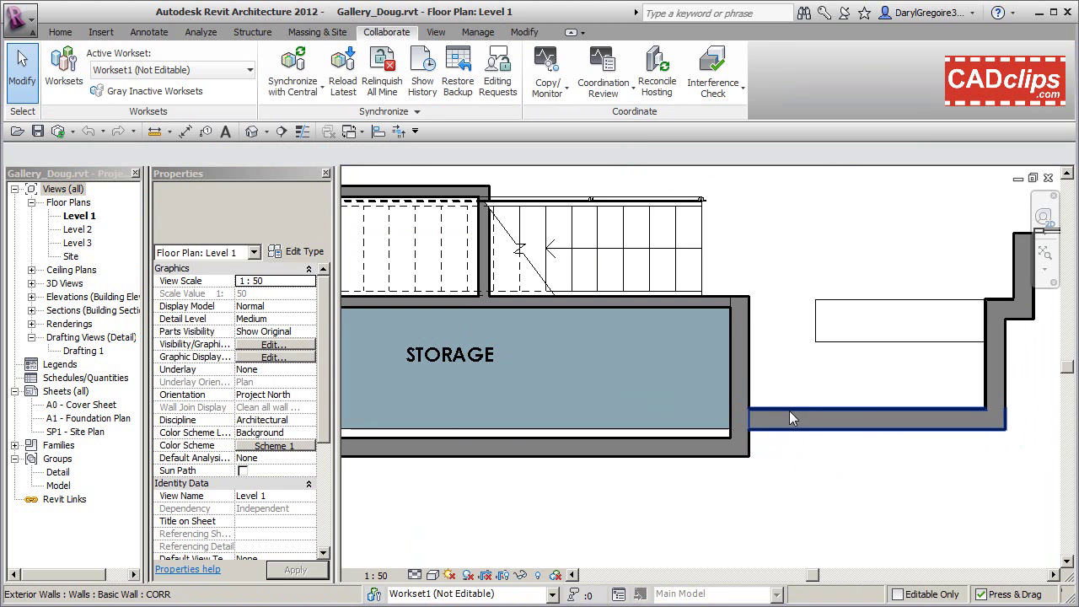
# Step: Retry moving the short exterior wall beside Storage, place an editing request with its owner, and cancel the change
pyautogui.click(789, 412)
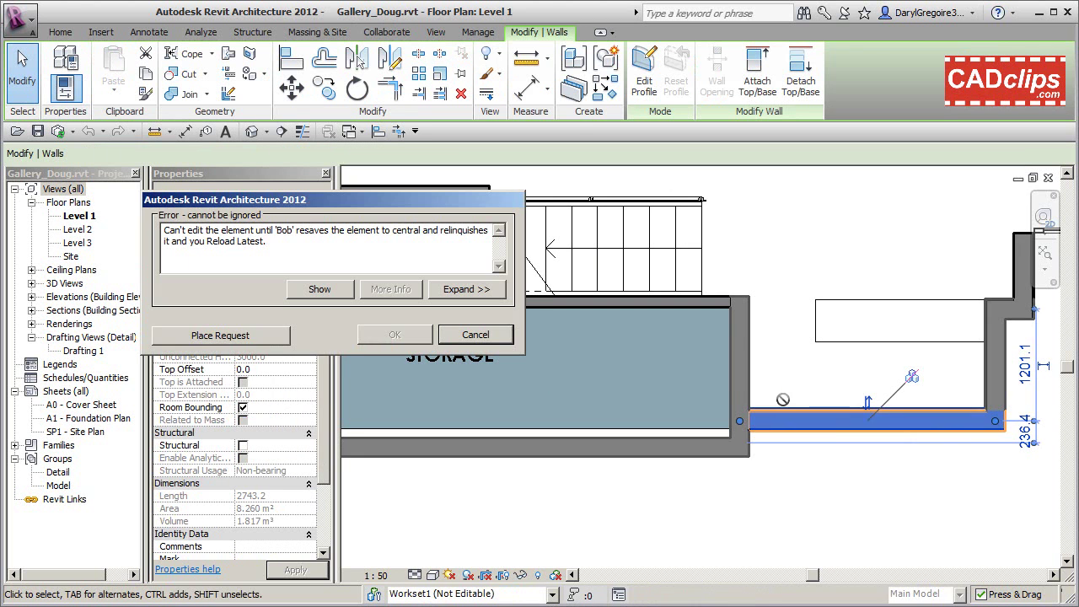
pyautogui.click(252, 338)
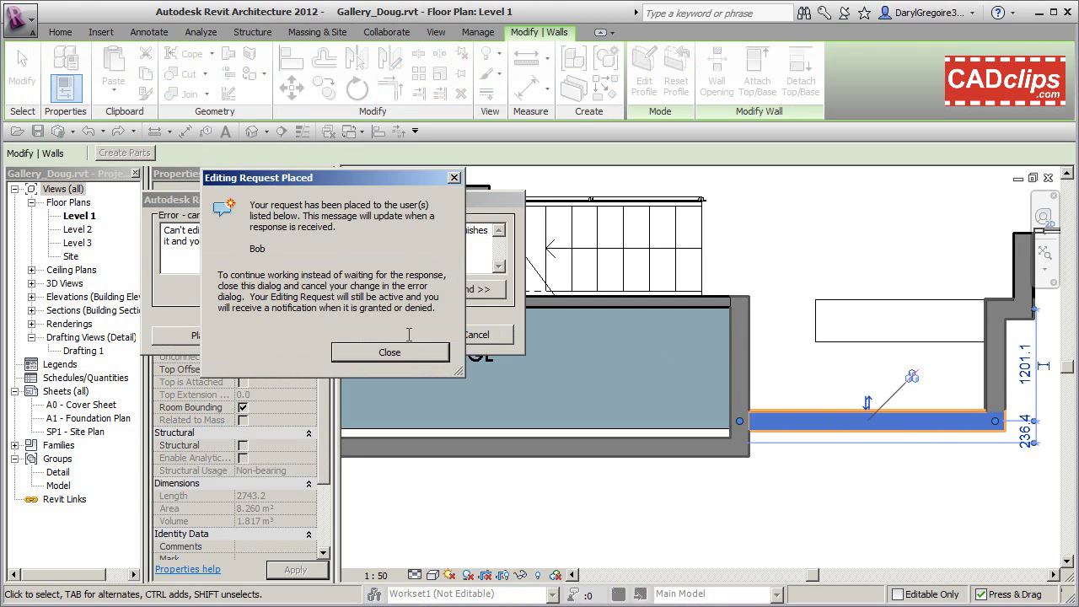
pyautogui.click(401, 355)
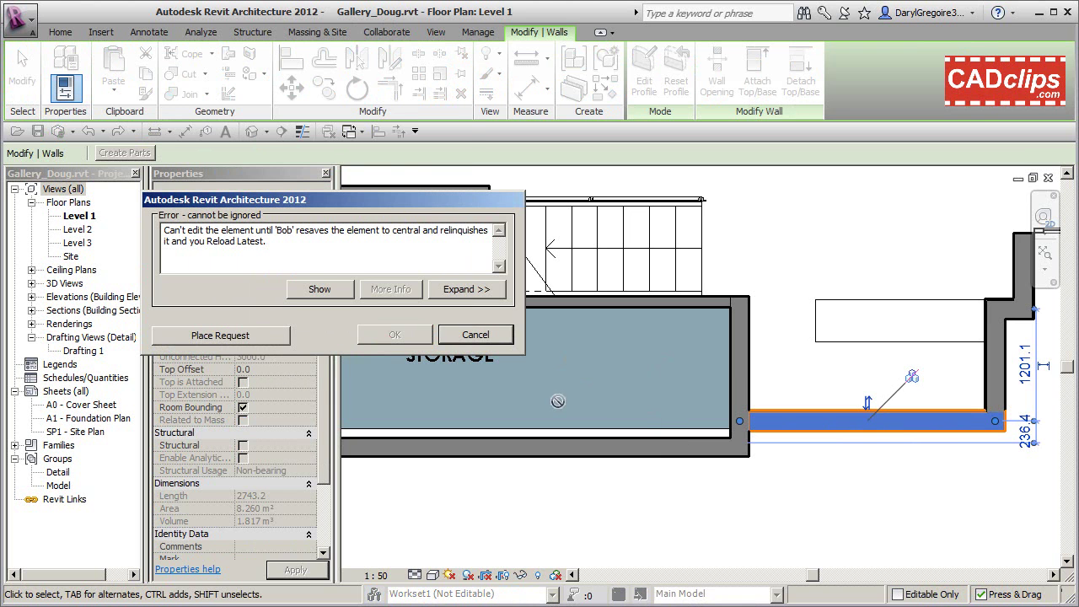
pyautogui.click(473, 335)
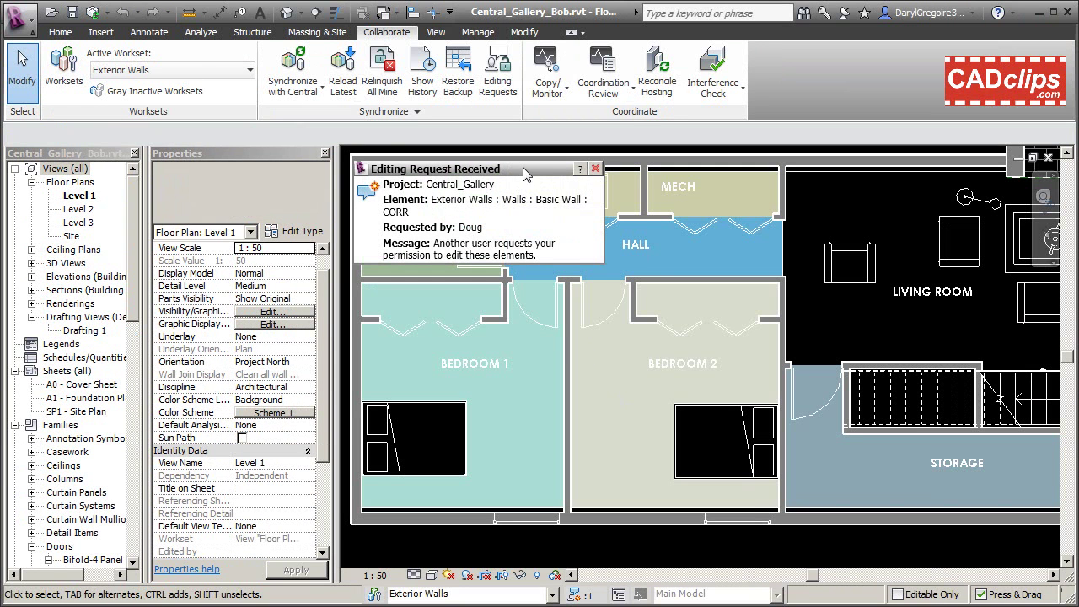
# Step: Switch to the Central_Gallery_Bob.rvt session, dismiss the editing request notification, and synchronize with central without relinquishing user-created worksets
pyautogui.moveTo(524, 172); pyautogui.dragTo(569, 215)
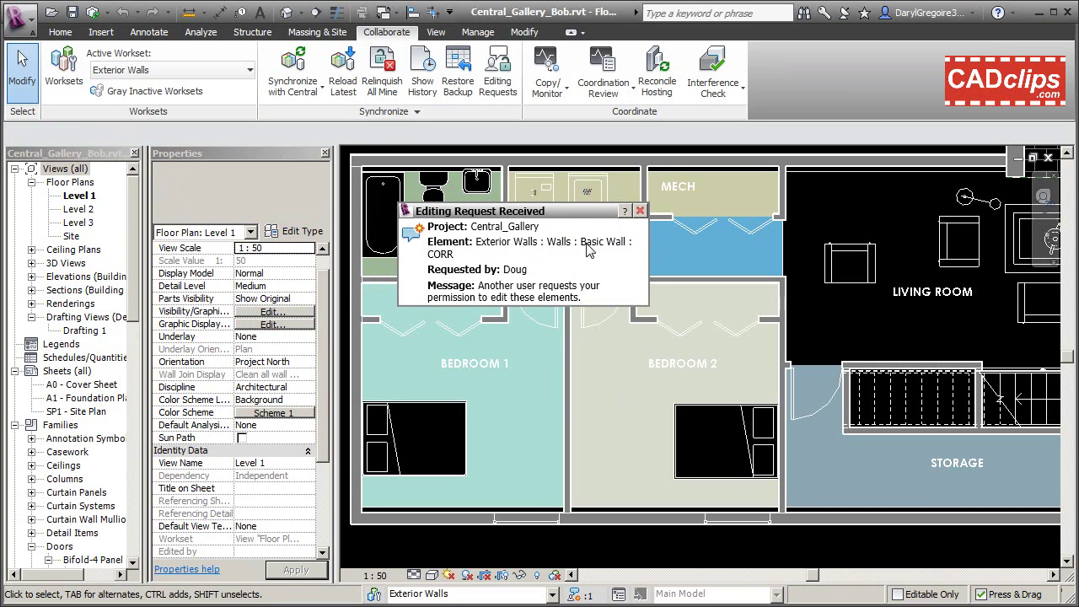
pyautogui.click(639, 211)
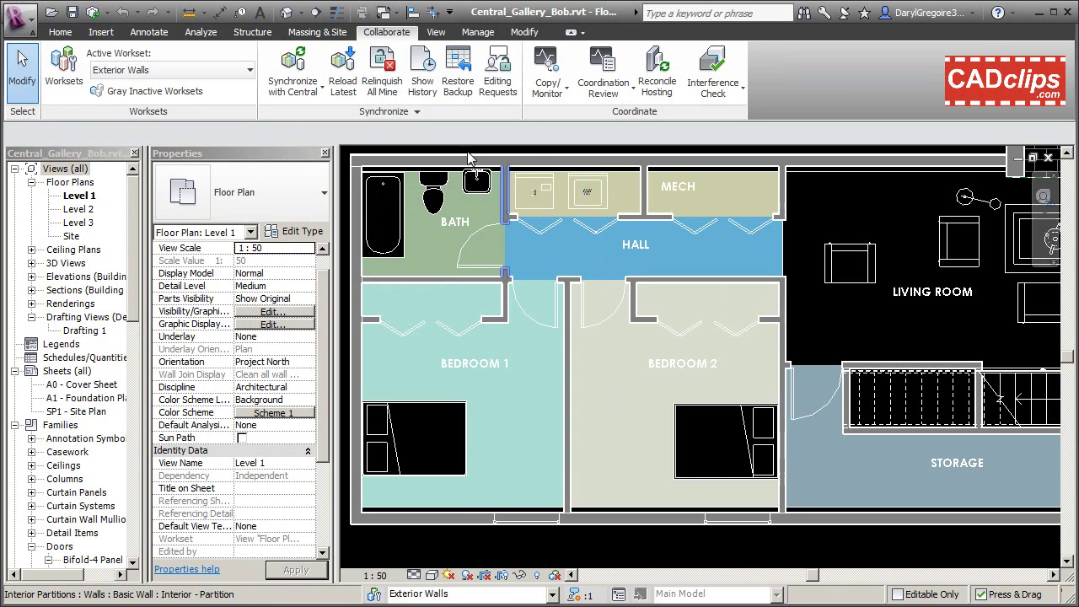
pyautogui.click(297, 66)
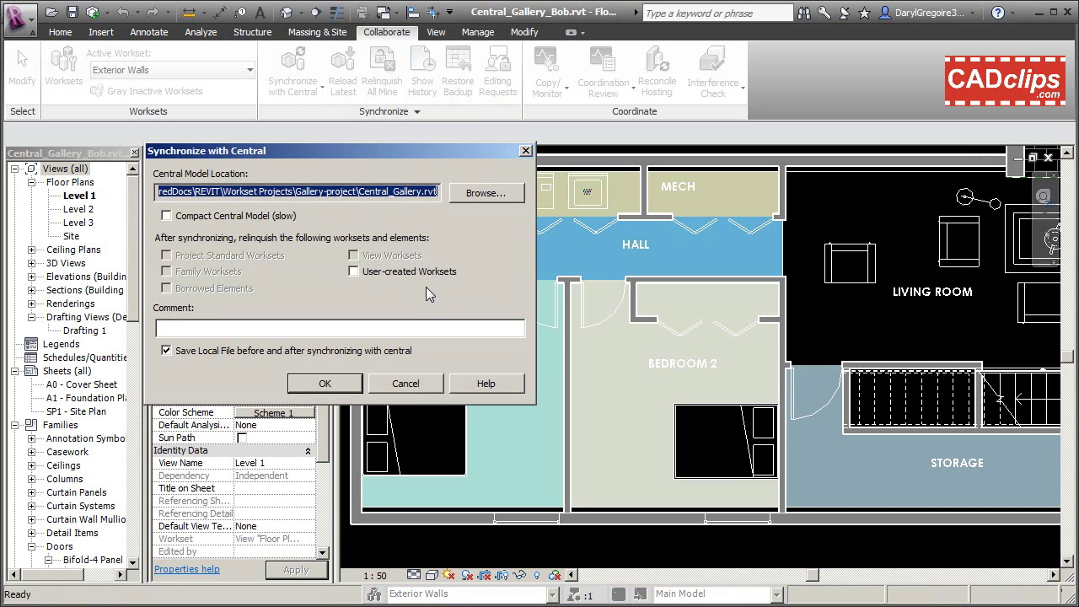
pyautogui.click(333, 382)
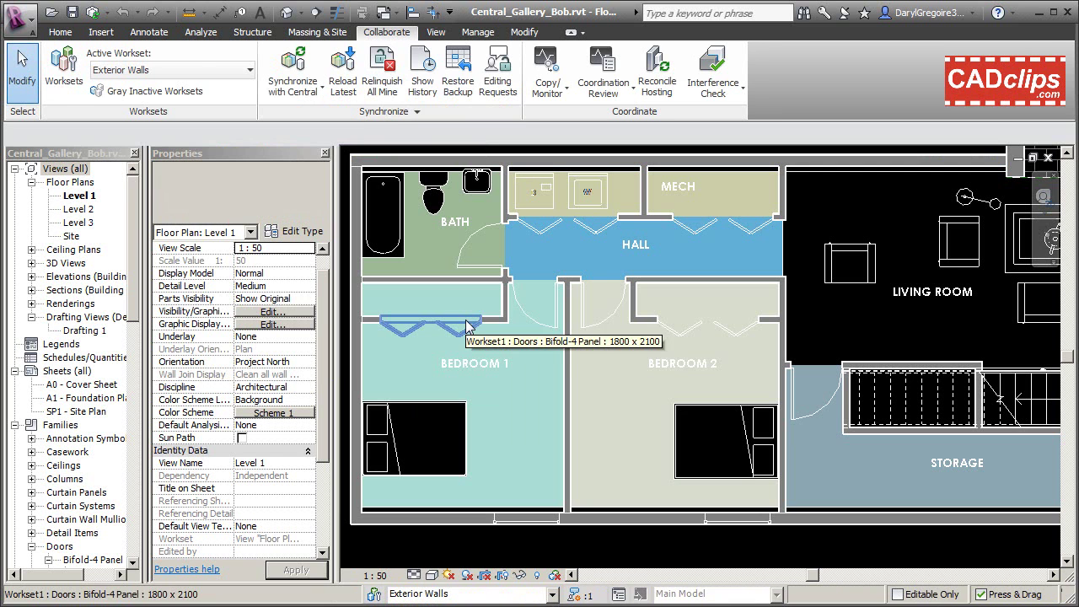
# Step: Grant the other user's pending editing request for the exterior wall
pyautogui.click(498, 82)
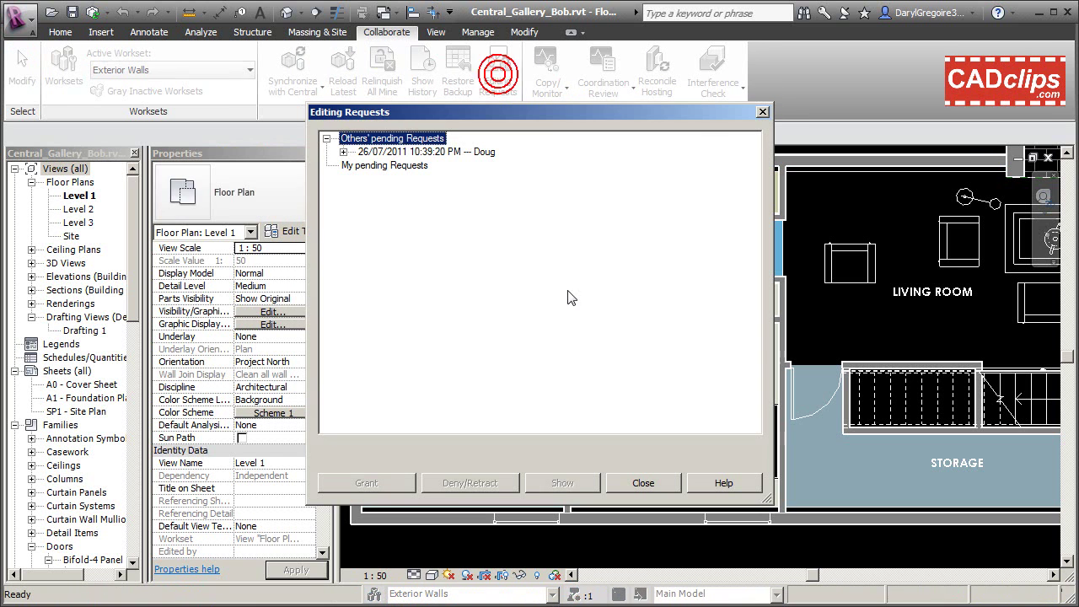
pyautogui.click(407, 153)
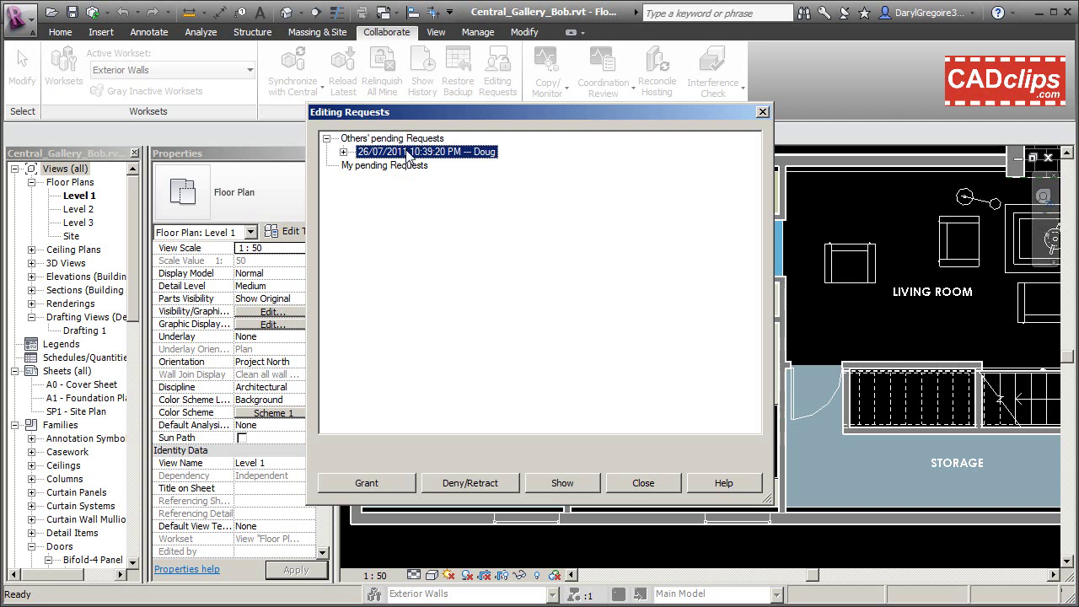
pyautogui.click(370, 483)
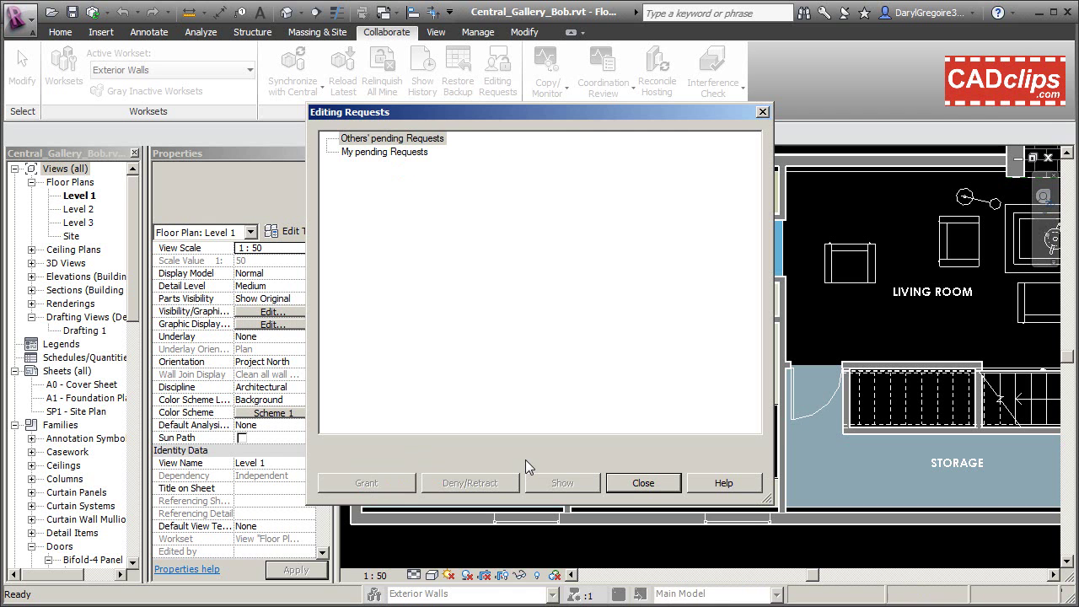
# Step: Close the editing requests list, check the owner of the short exterior wall beside Storage, and dismiss the request-granted notification
pyautogui.click(647, 486)
pyautogui.moveTo(905, 437); pyautogui.dragTo(477, 407, button='middle')
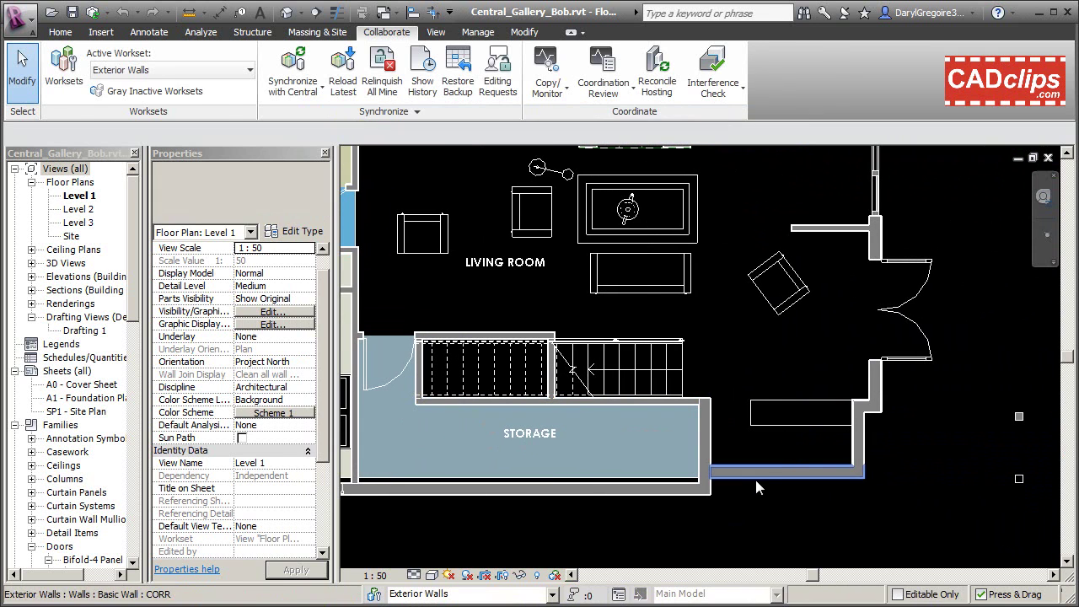
pyautogui.click(755, 480)
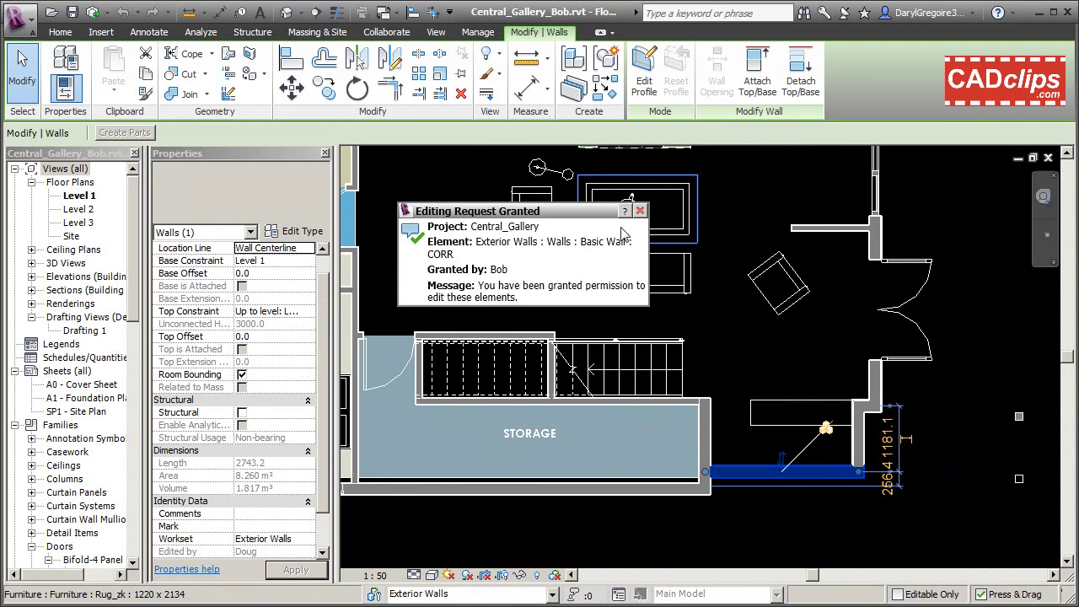
pyautogui.click(640, 211)
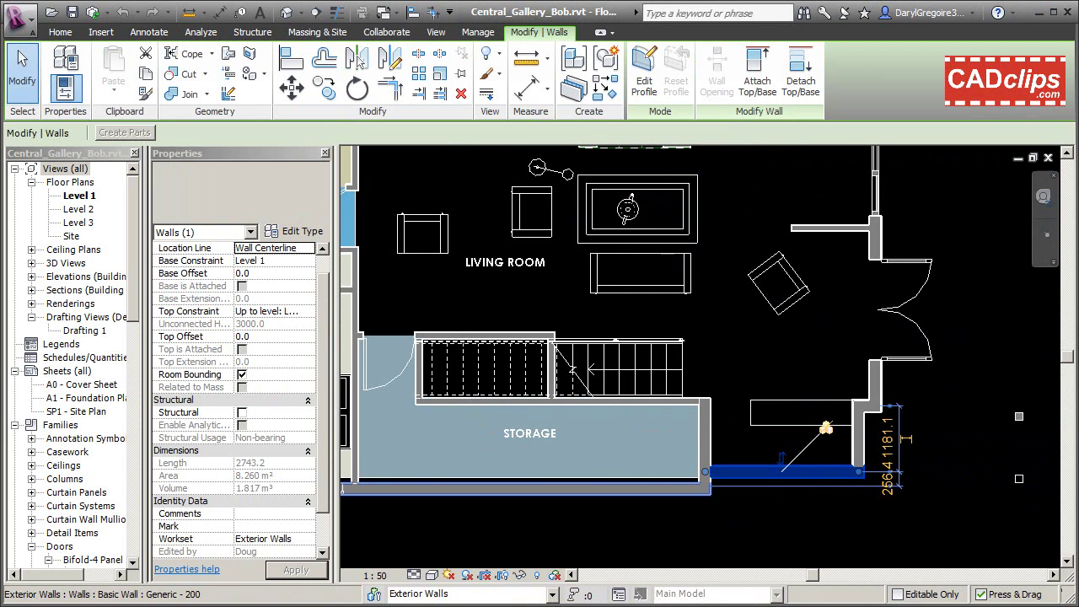
pyautogui.click(767, 492)
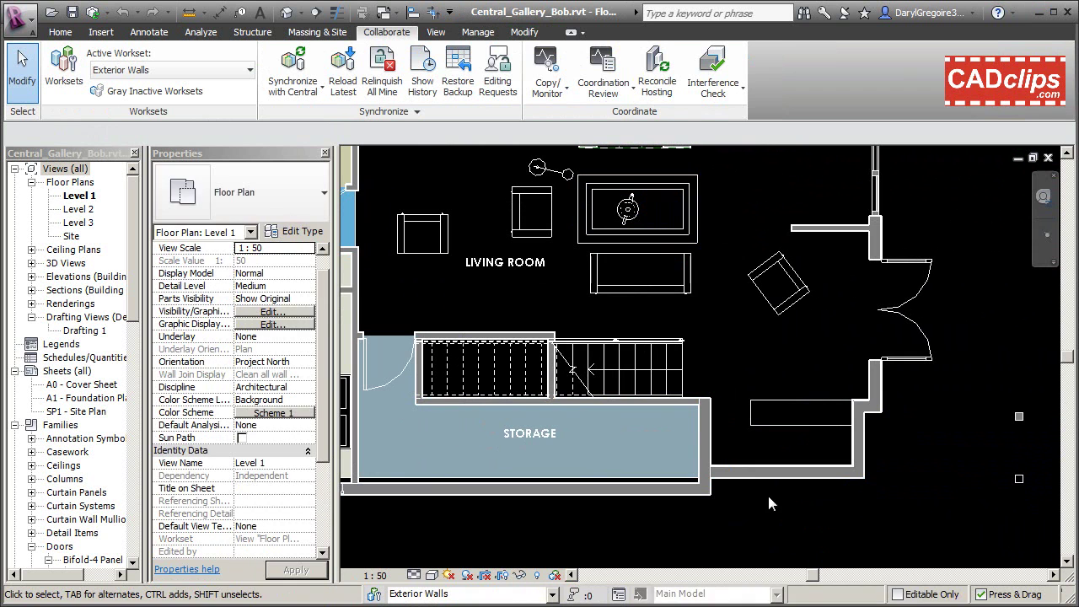
# Step: Compare the Edited by property of the exterior wall at the double doors with that of the short wall beside Storage
pyautogui.click(866, 452)
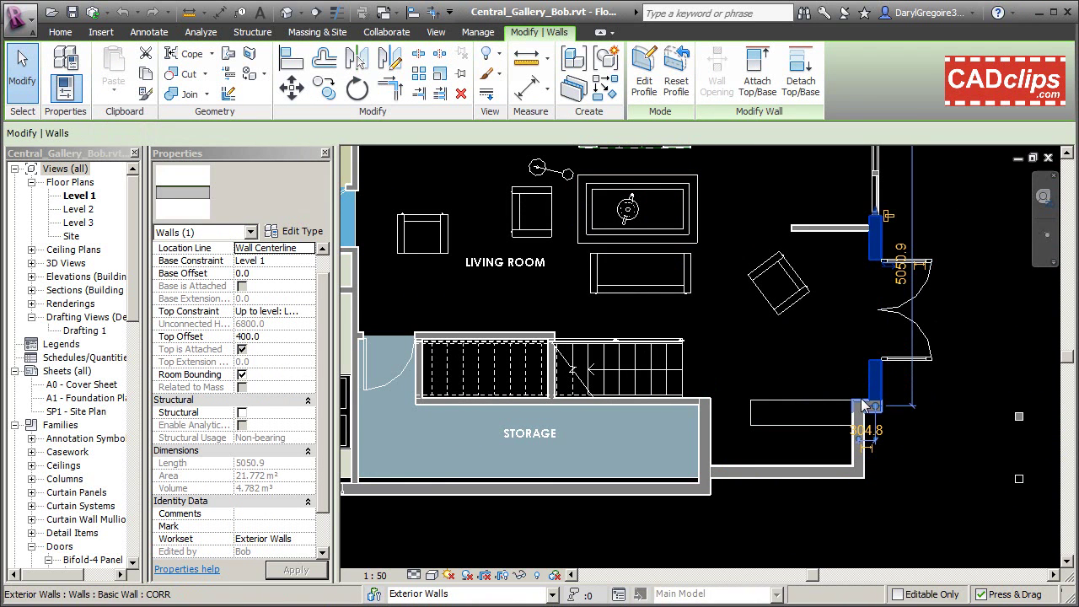
pyautogui.click(760, 473)
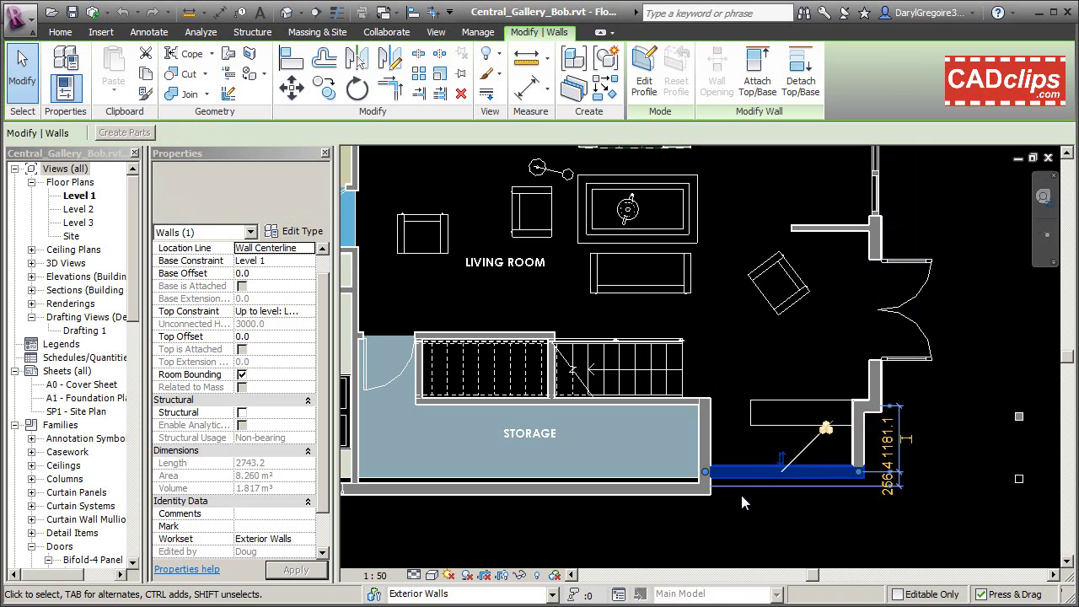
pyautogui.click(742, 502)
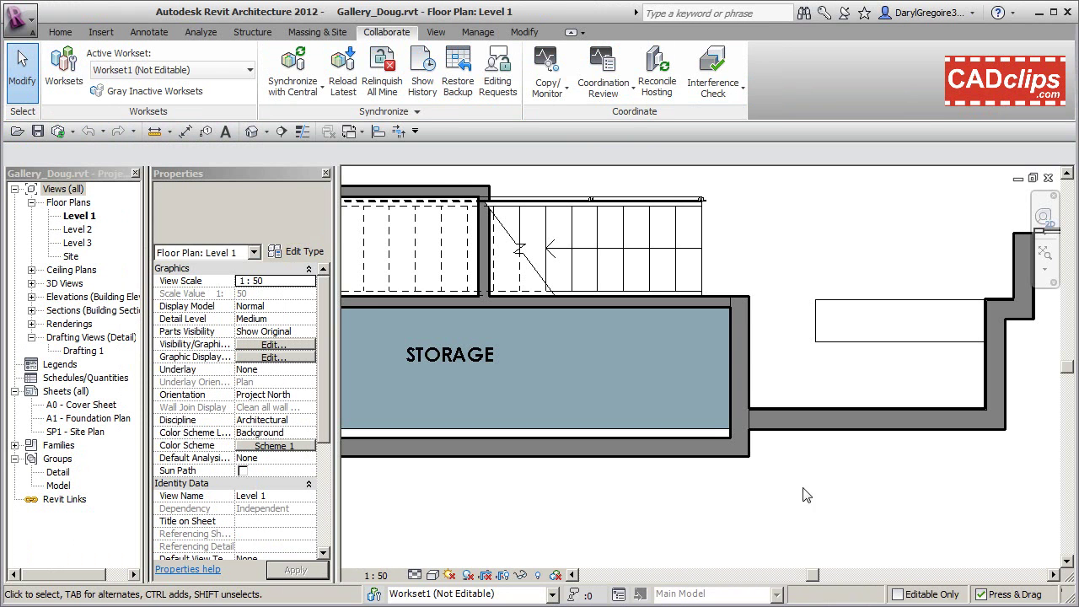
# Step: Switch to the Gallery_Doug.rvt session and inspect the editability of the two short exterior walls beyond Storage
pyautogui.moveTo(995, 359); pyautogui.dragTo(855, 391, button='middle')
pyautogui.click(856, 392)
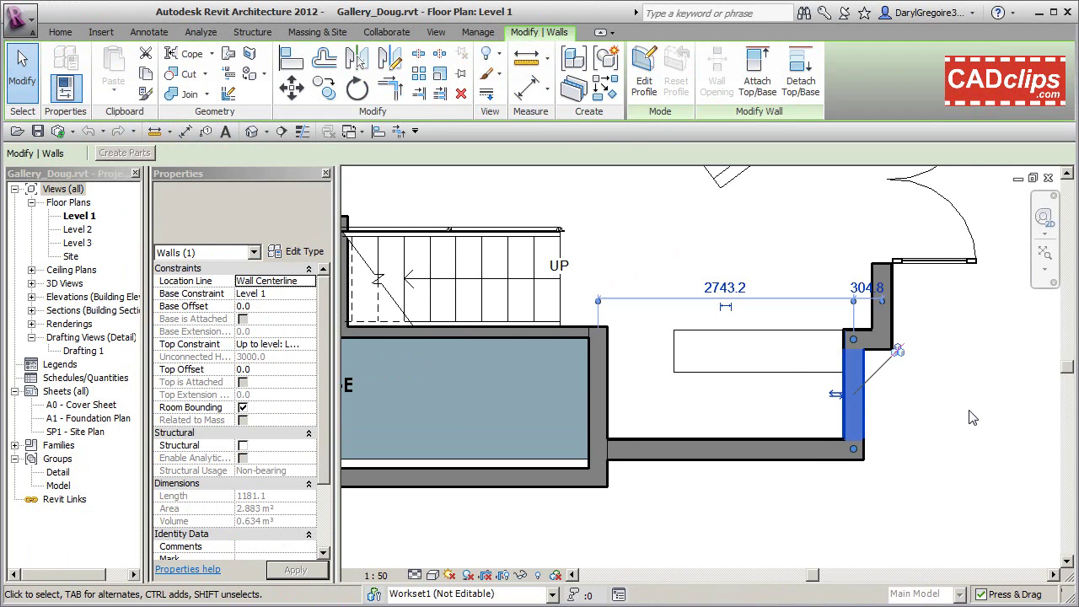
pyautogui.click(831, 410)
pyautogui.click(770, 439)
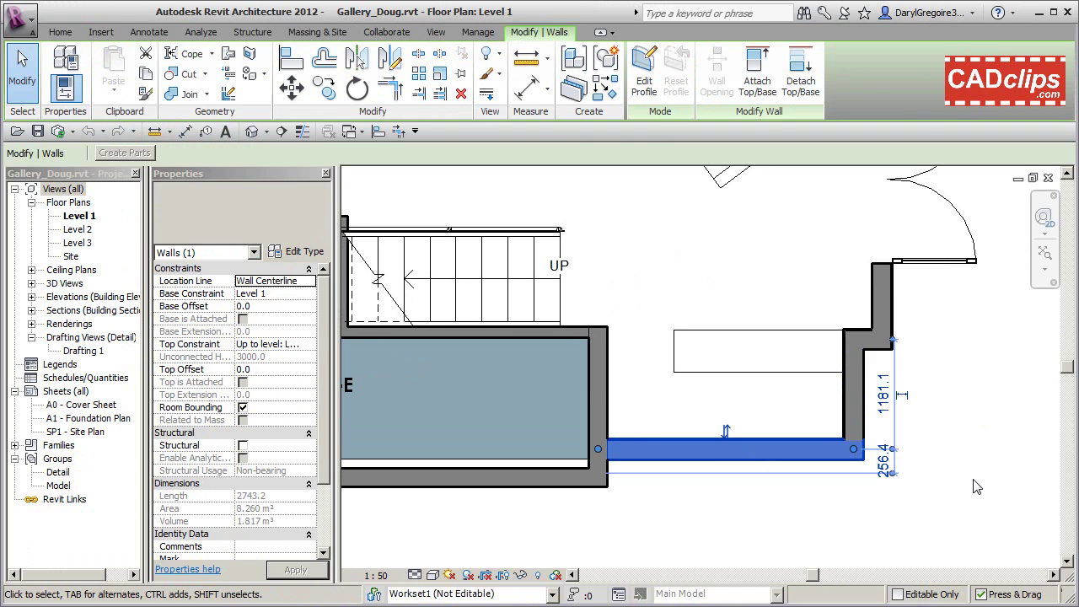
pyautogui.click(976, 487)
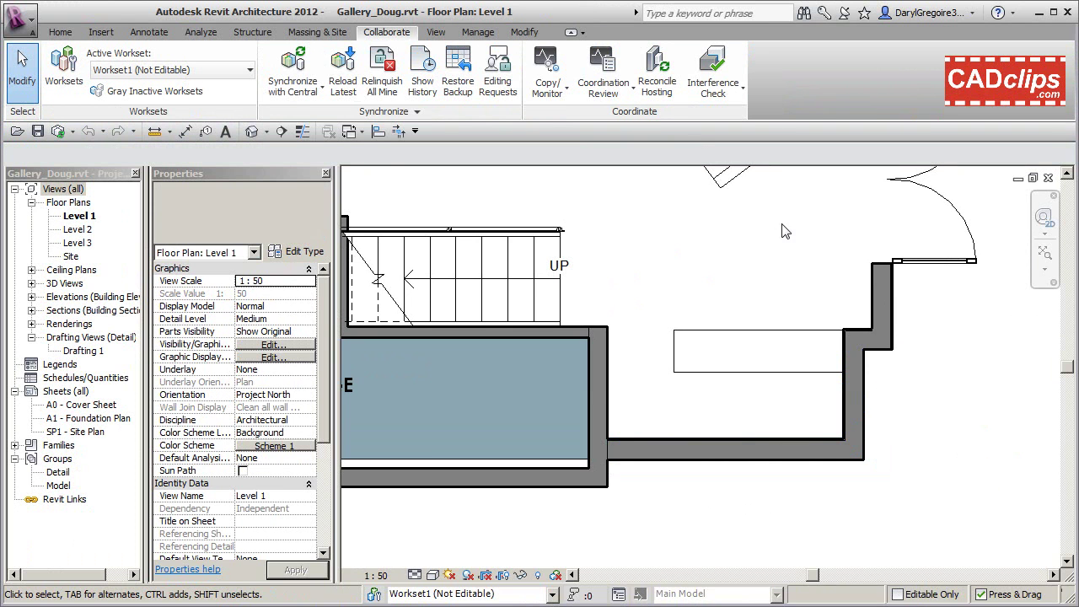
# Step: Review others' and own pending editing requests, and close the list
pyautogui.click(497, 70)
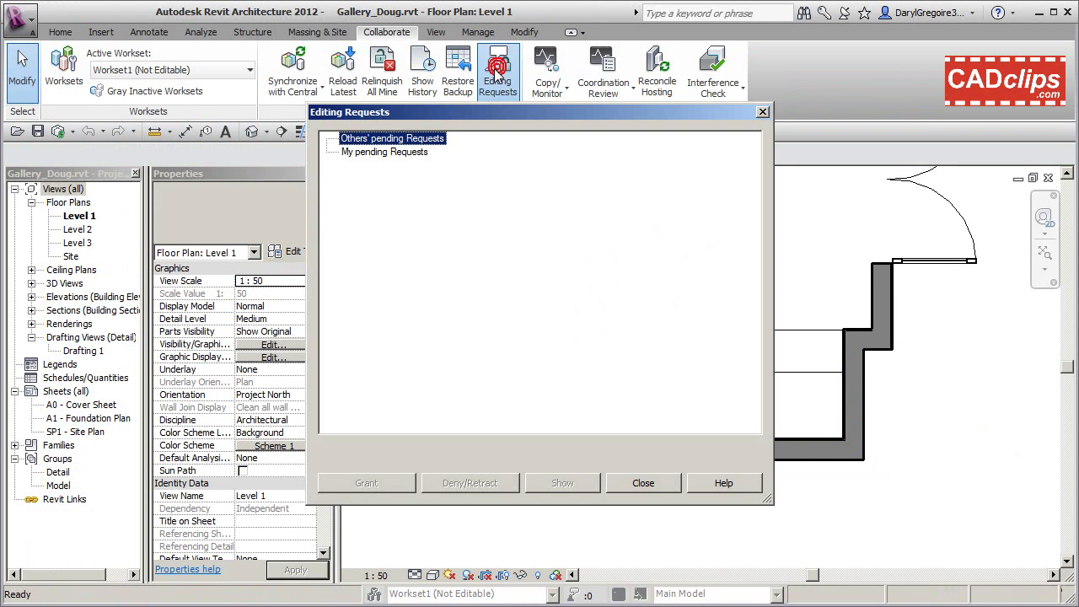
pyautogui.click(349, 154)
pyautogui.click(392, 139)
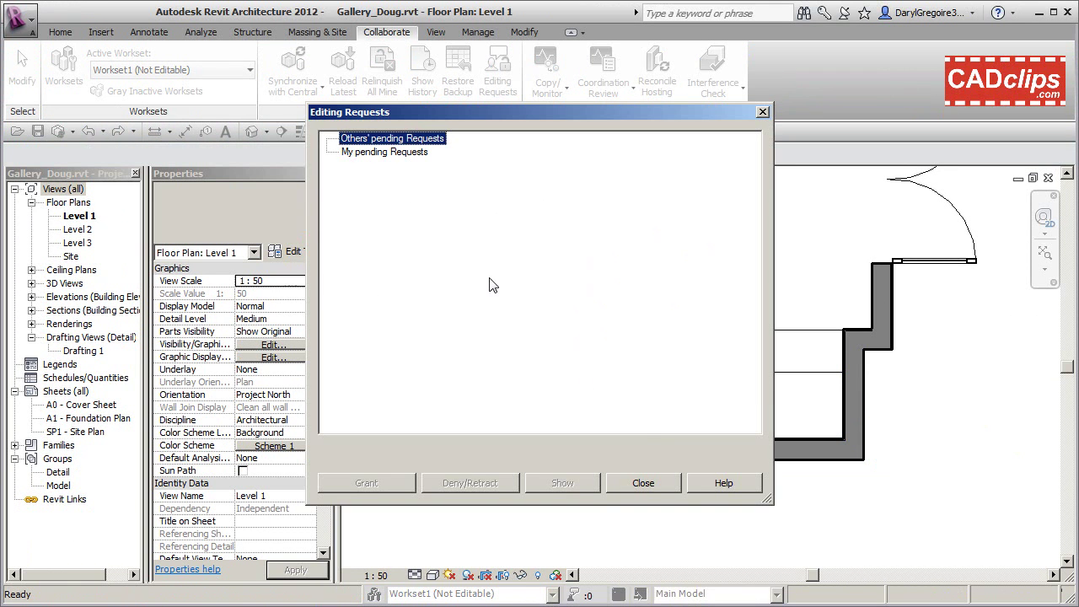
pyautogui.click(643, 483)
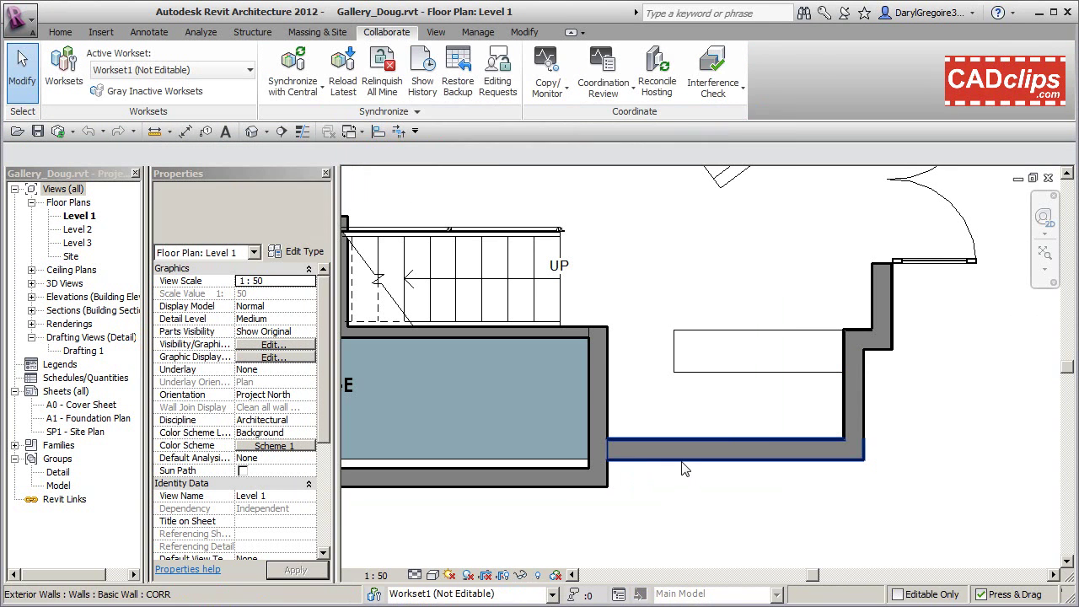
# Step: Nudge the short exterior wall beside Storage outward and synchronize with central, relinquishing borrowed elements and saving the local file
pyautogui.click(682, 476)
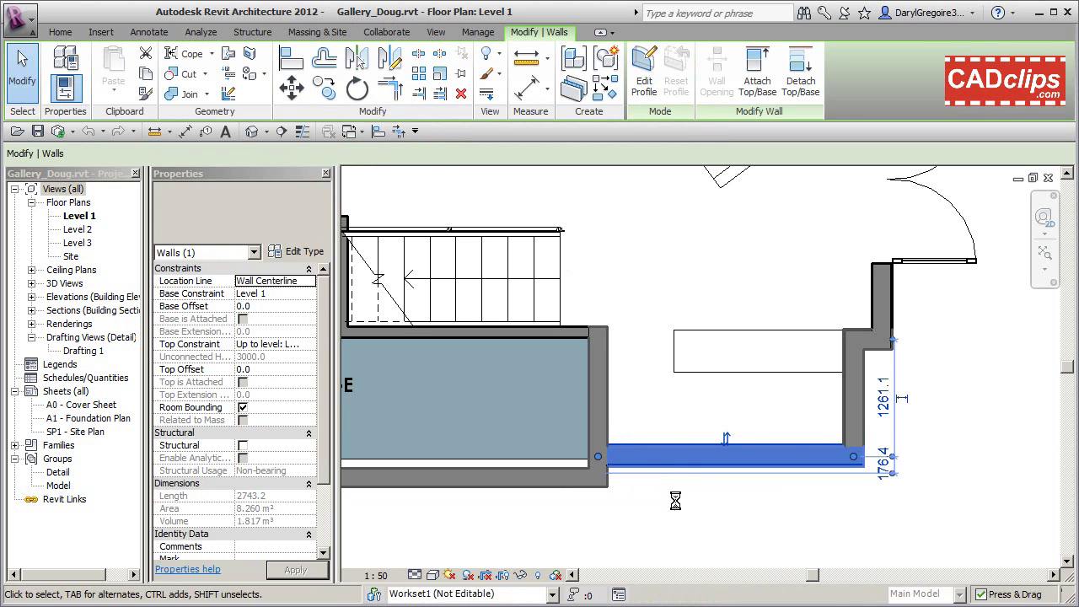
pyautogui.click(674, 504)
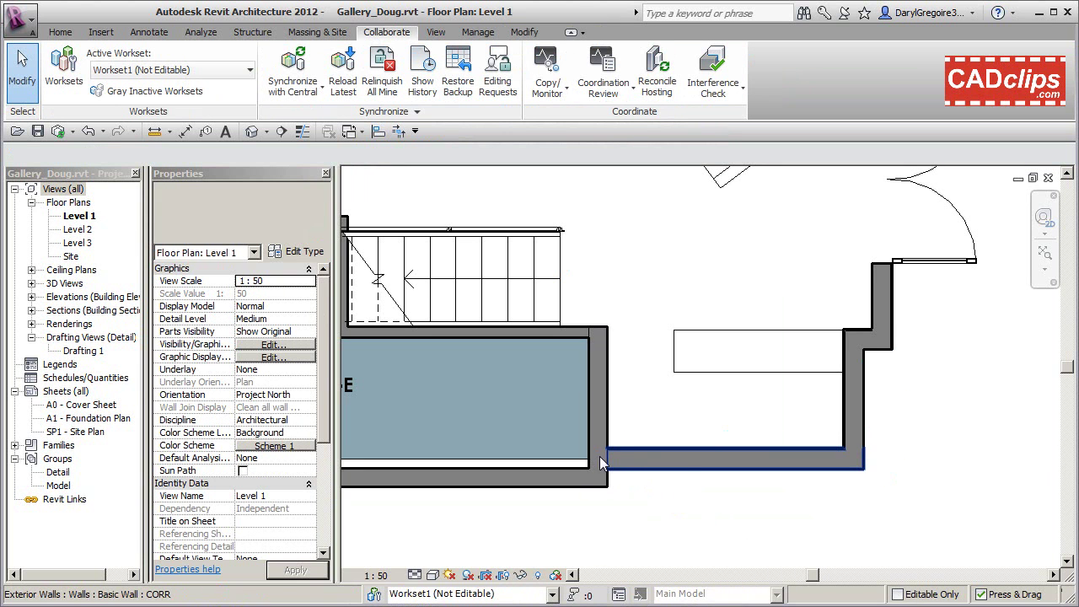
pyautogui.scroll(-3, 711, 487)
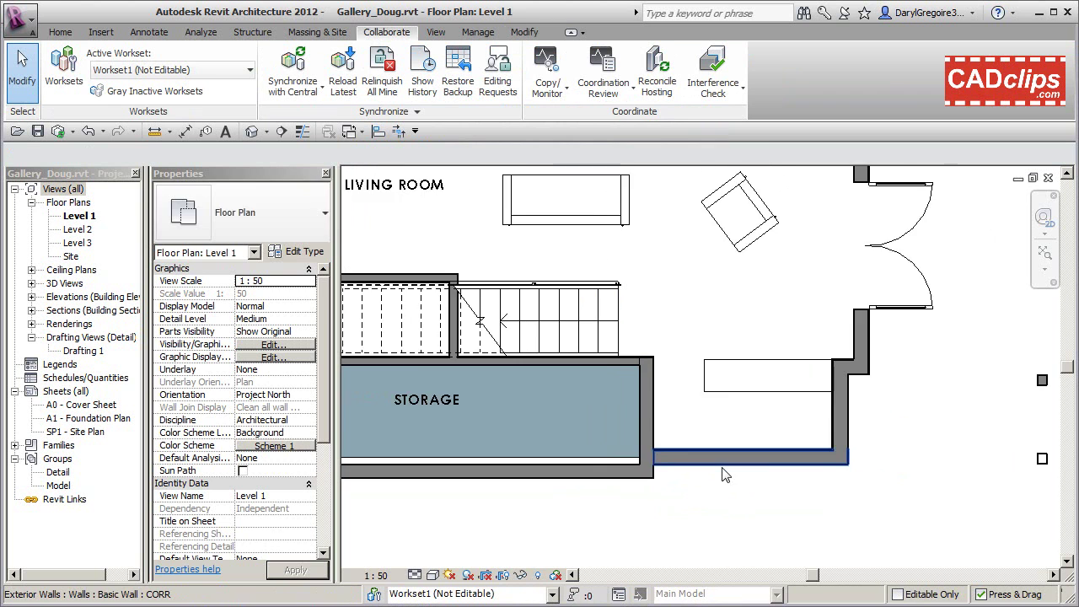
pyautogui.moveTo(714, 488); pyautogui.dragTo(770, 473, button='middle')
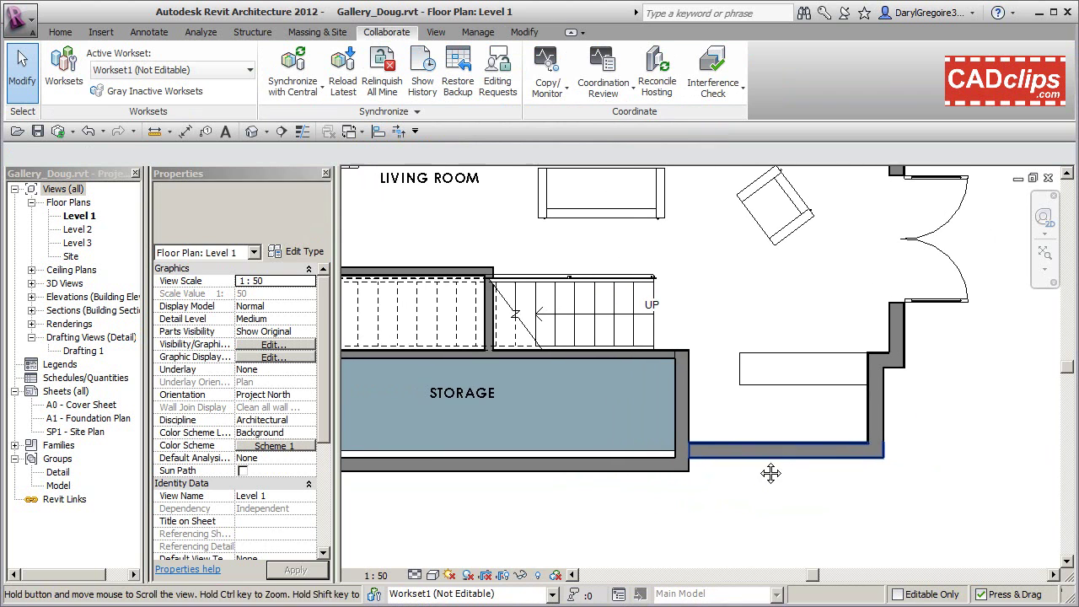
pyautogui.click(295, 64)
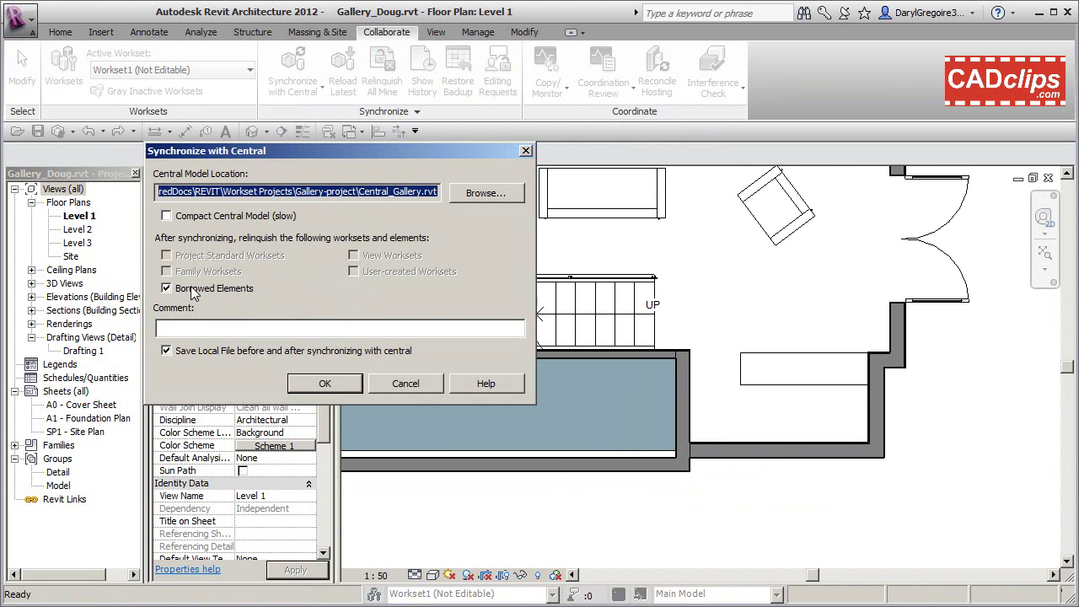
pyautogui.click(324, 383)
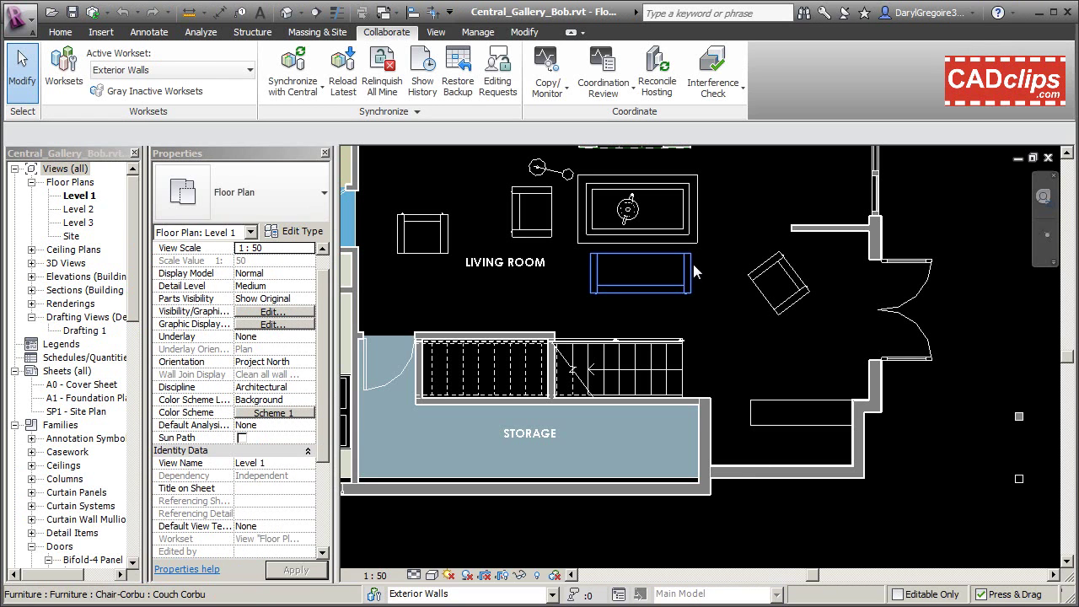
# Step: Switch to the Central_Gallery_Bob.rvt session and check the Edited by property of the short exterior wall beside Storage
pyautogui.moveTo(689, 301); pyautogui.dragTo(731, 290, button='middle')
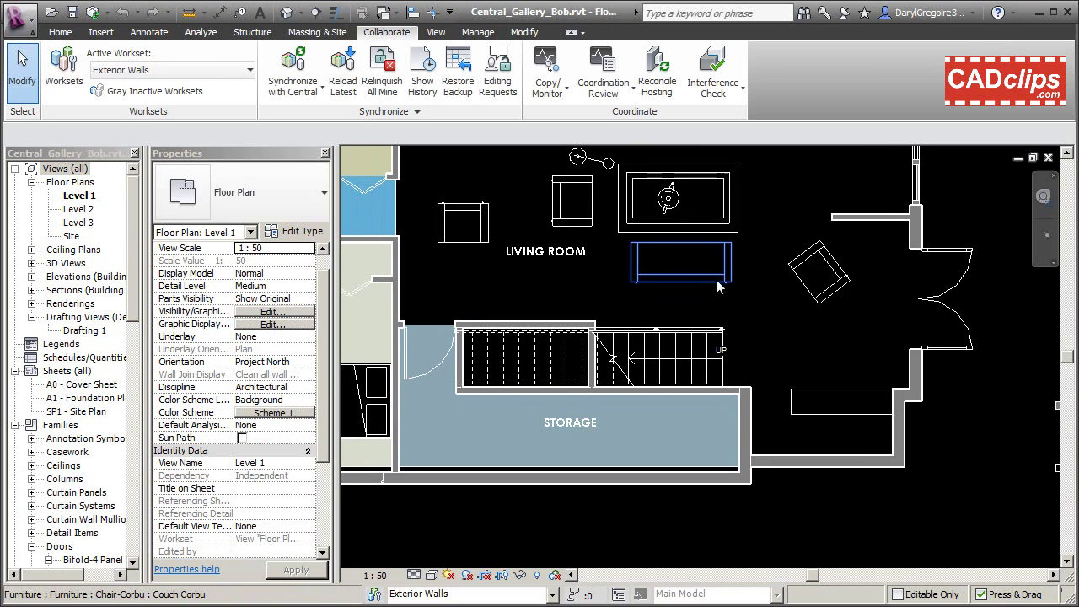
pyautogui.click(795, 460)
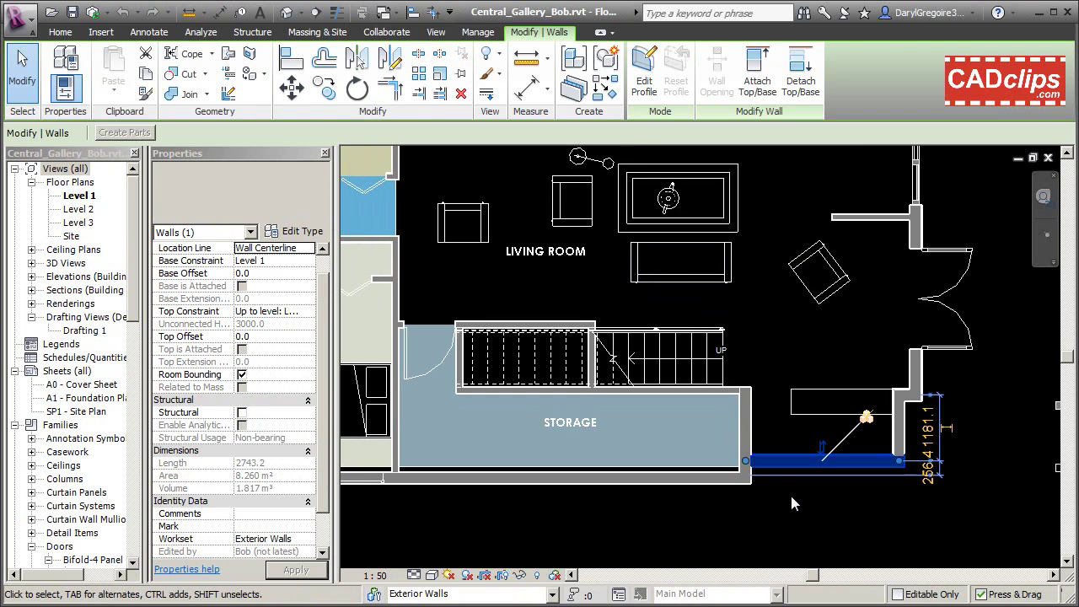
pyautogui.click(792, 497)
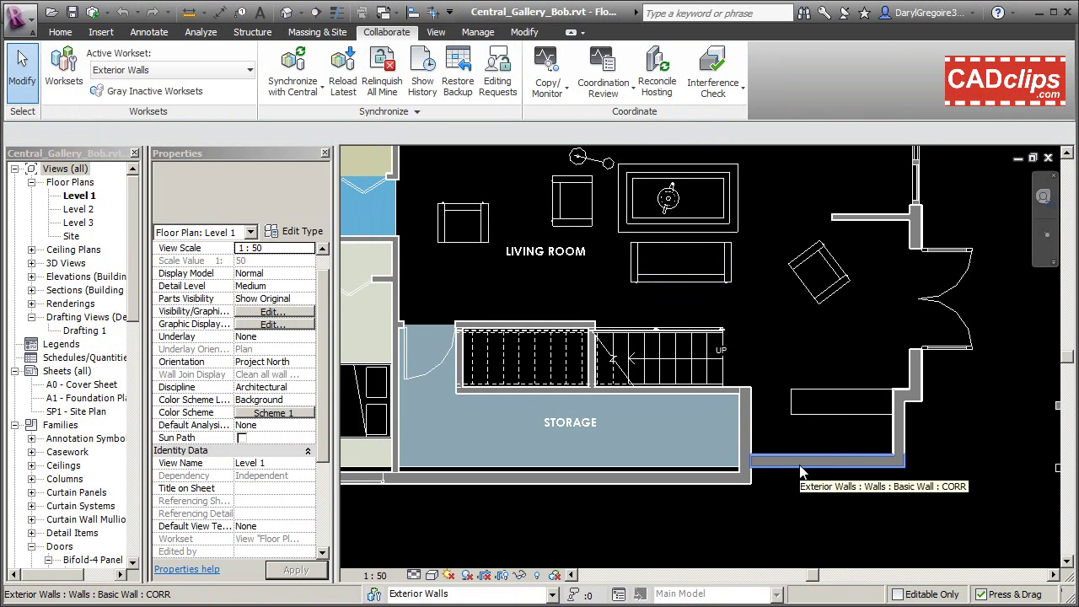
pyautogui.click(801, 466)
pyautogui.click(799, 489)
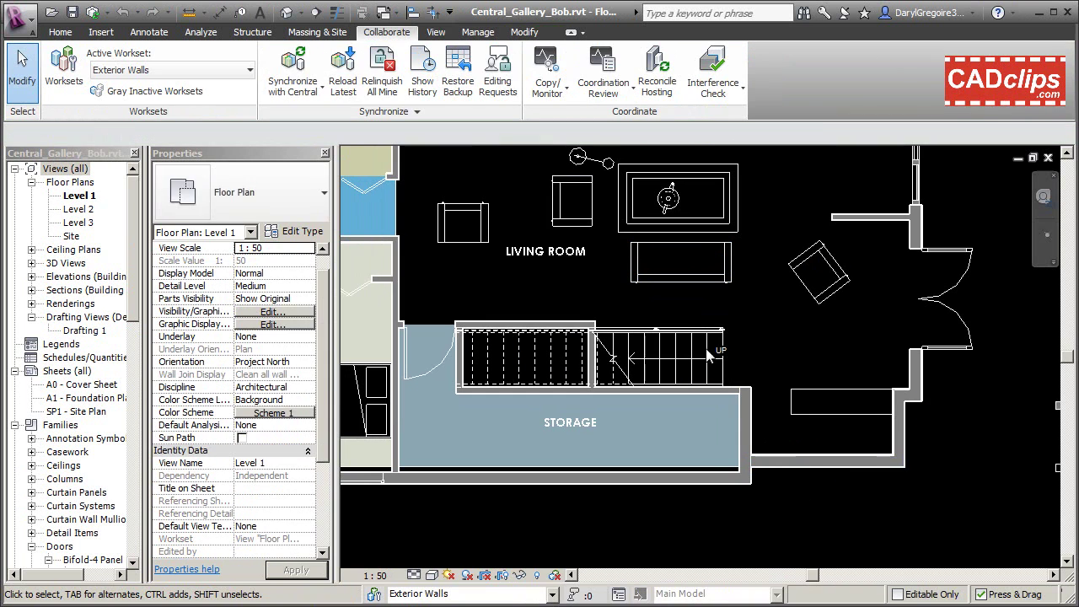
# Step: Synchronize with central without relinquishing user-created worksets, and inspect the updated exterior wall's owner
pyautogui.click(293, 72)
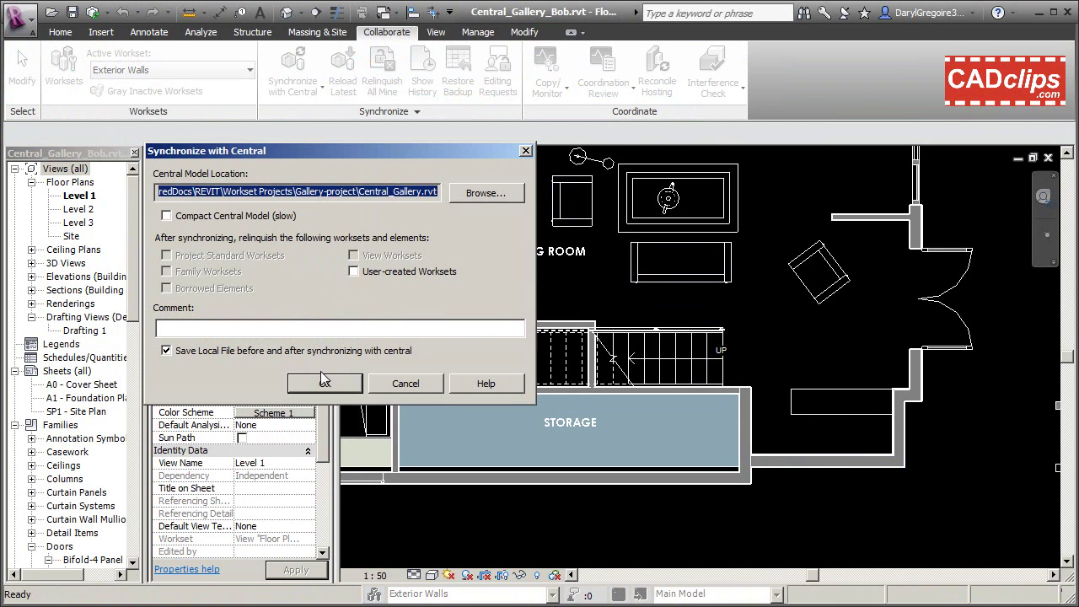
pyautogui.click(324, 382)
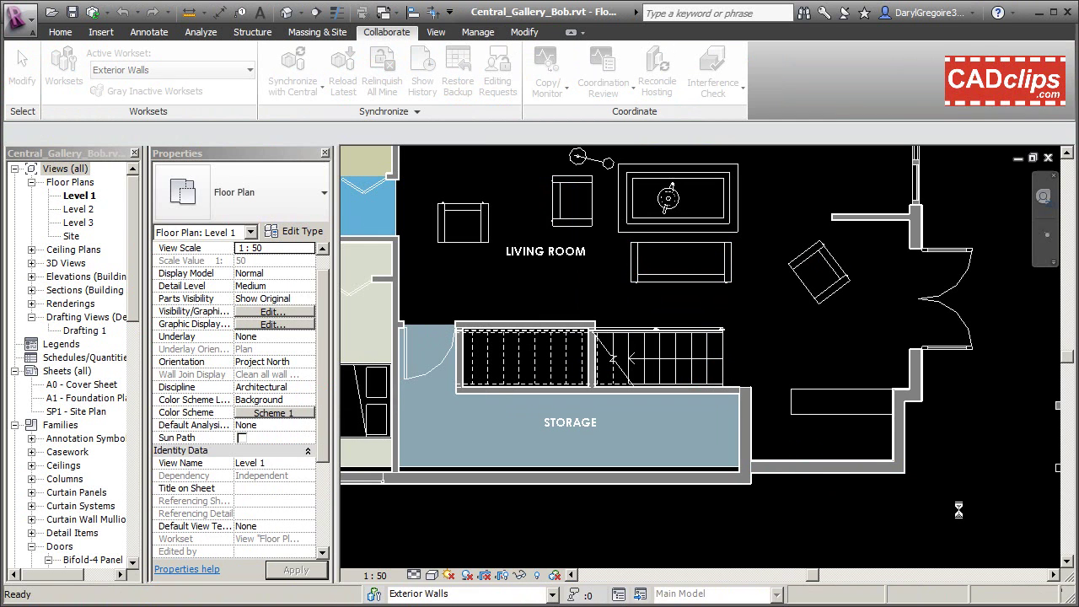
pyautogui.click(842, 469)
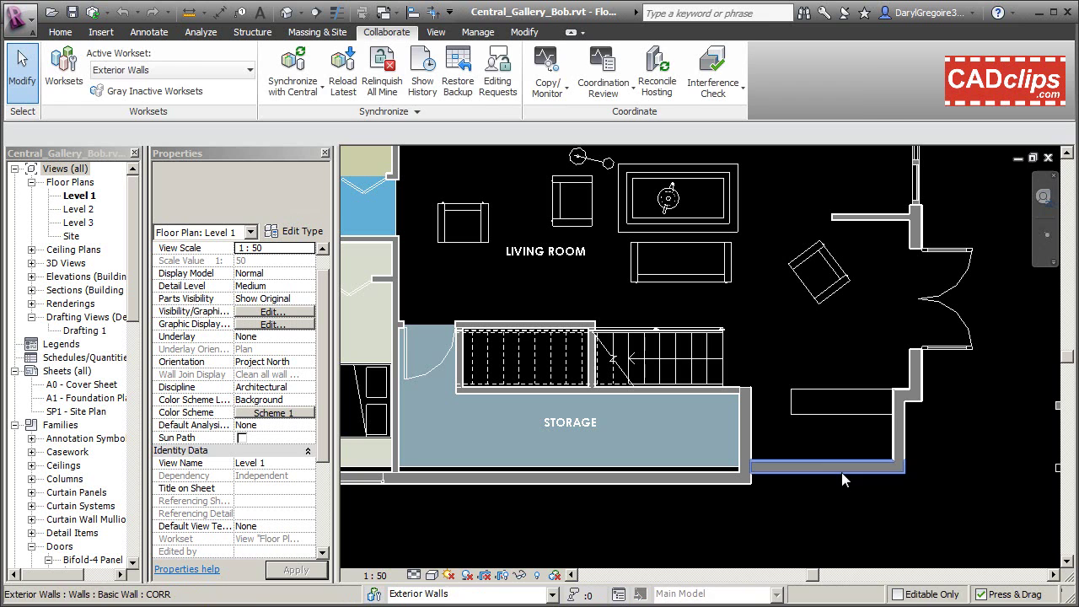
pyautogui.click(835, 522)
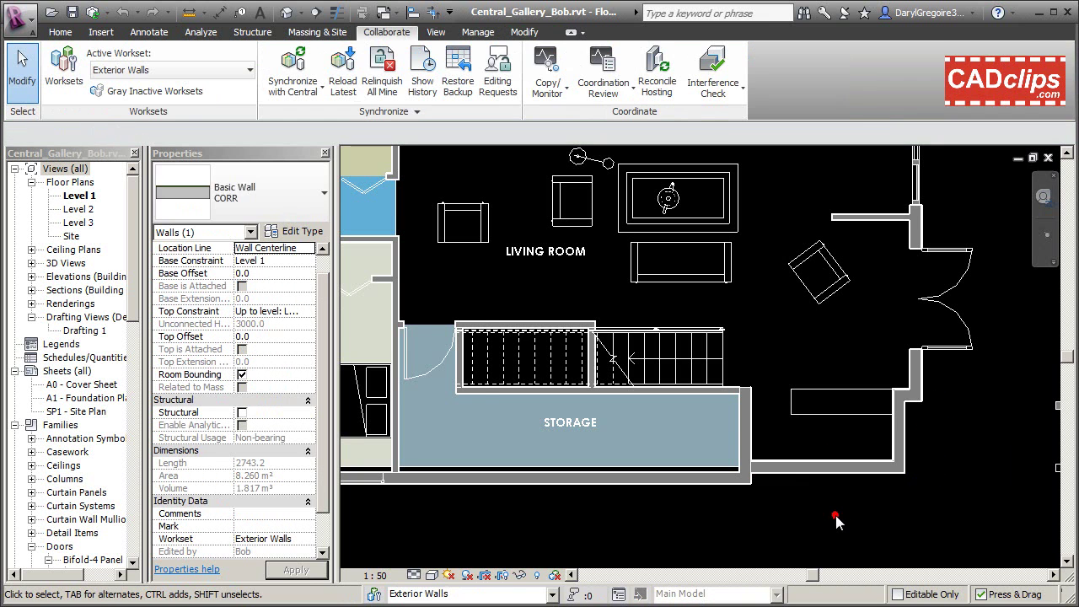
# Step: Copy the Bedroom 2 entry door about 1600 mm along the hall wall to the closet beside it
pyautogui.scroll(-2, 835, 523)
pyautogui.moveTo(834, 523); pyautogui.dragTo(888, 489, button='middle')
pyautogui.scroll(-1, 887, 489)
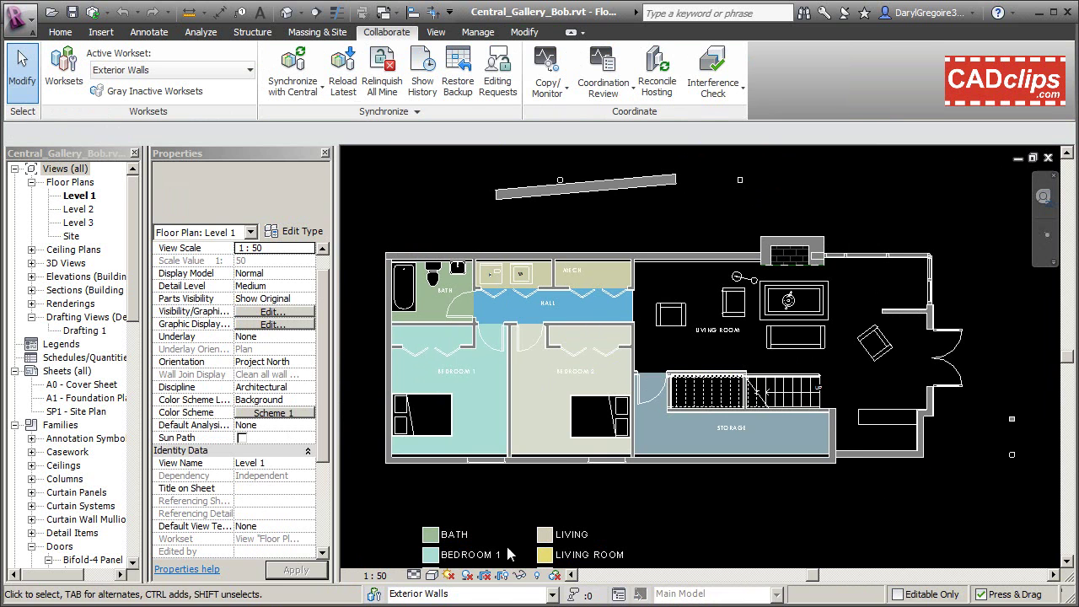
pyautogui.scroll(1, 561, 324)
pyautogui.scroll(1, 561, 324)
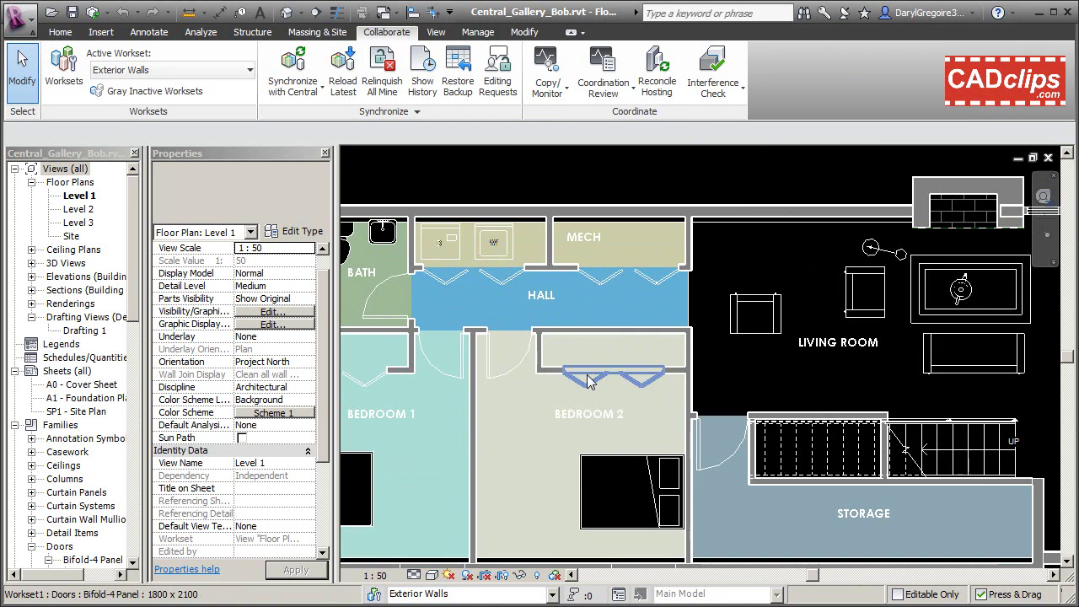
pyautogui.scroll(3, 579, 397)
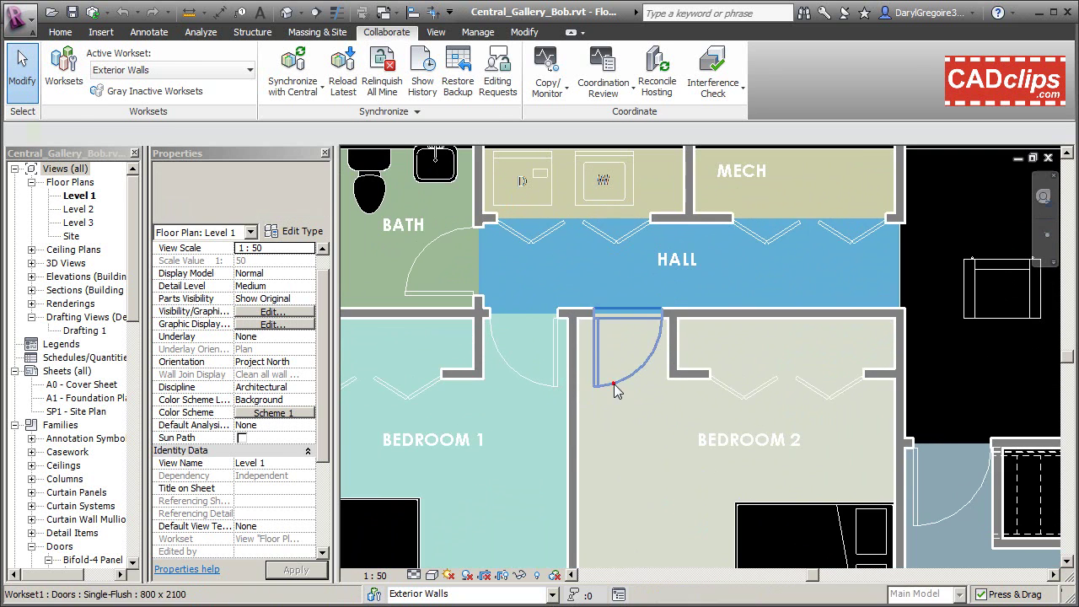
pyautogui.click(609, 388)
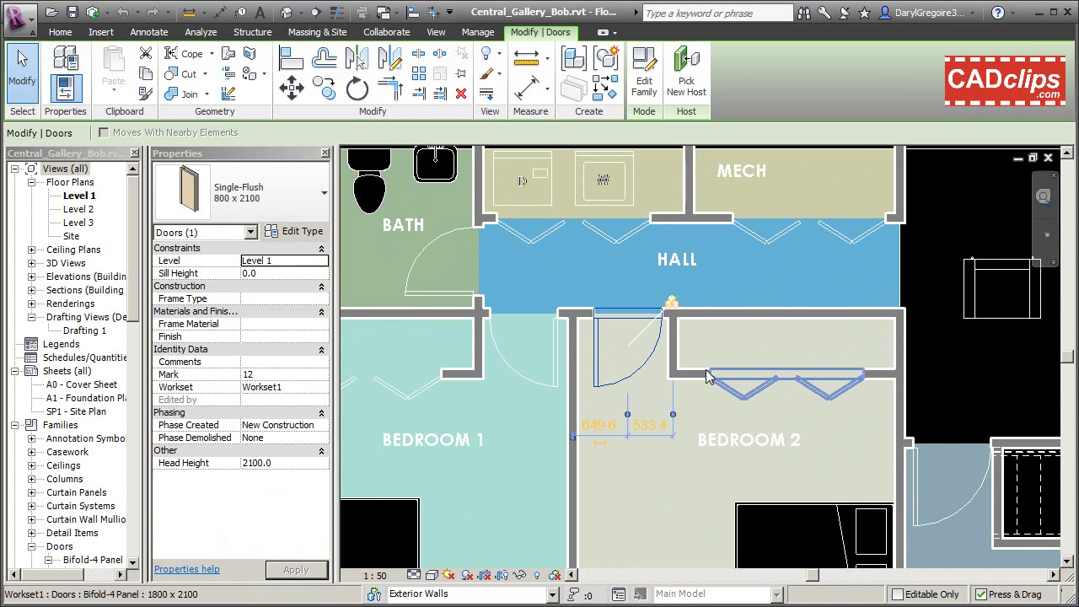
pyautogui.click(325, 87)
pyautogui.click(632, 317)
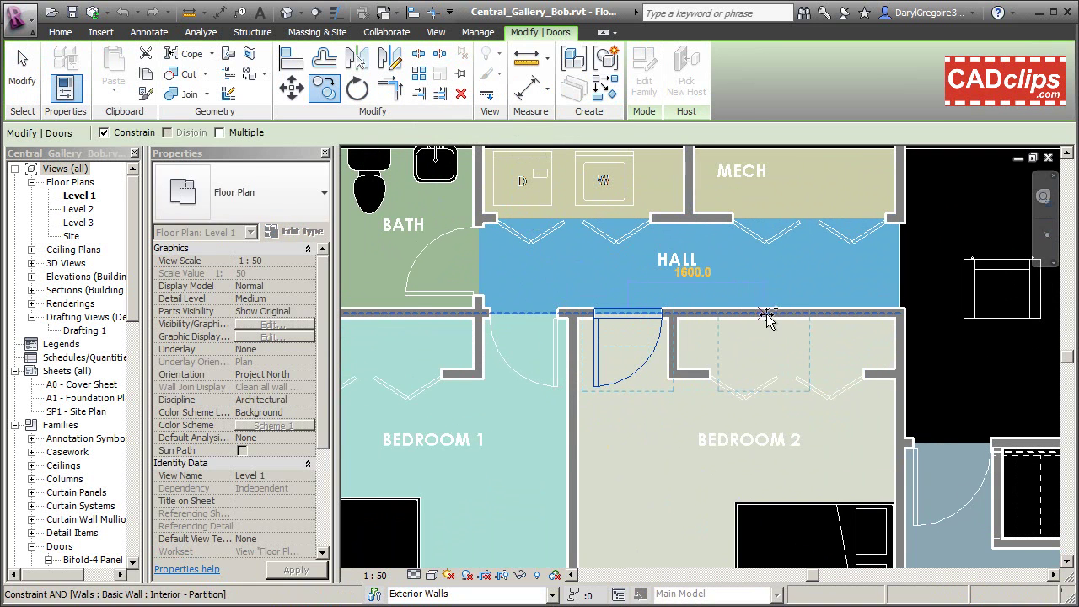
pyautogui.click(766, 314)
pyautogui.click(696, 345)
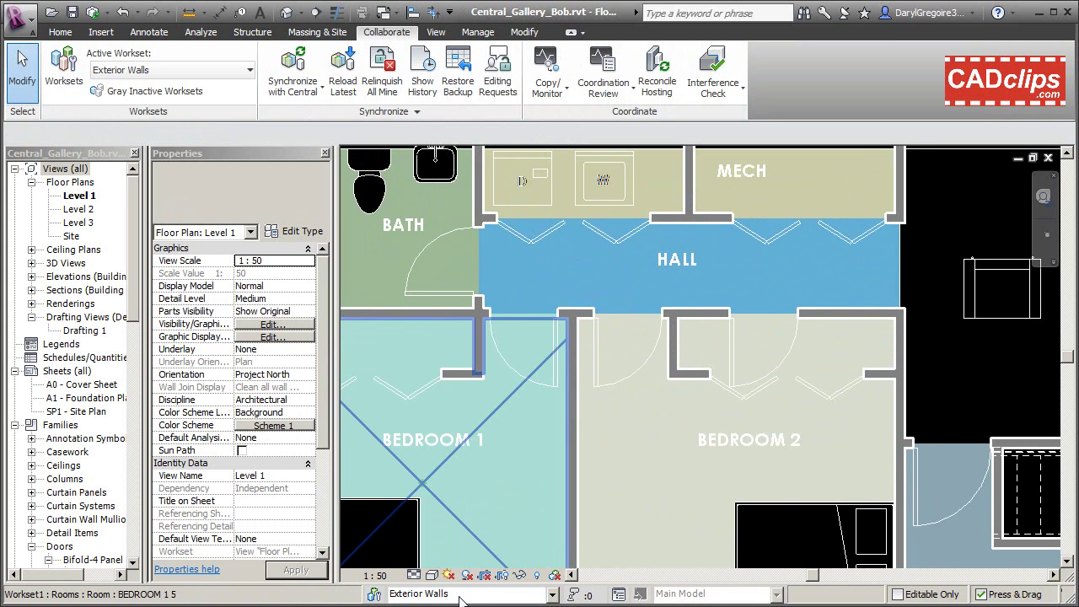
# Step: Inspect the workset and Edited by properties of the Bedroom 1 and Bath doors
pyautogui.click(526, 375)
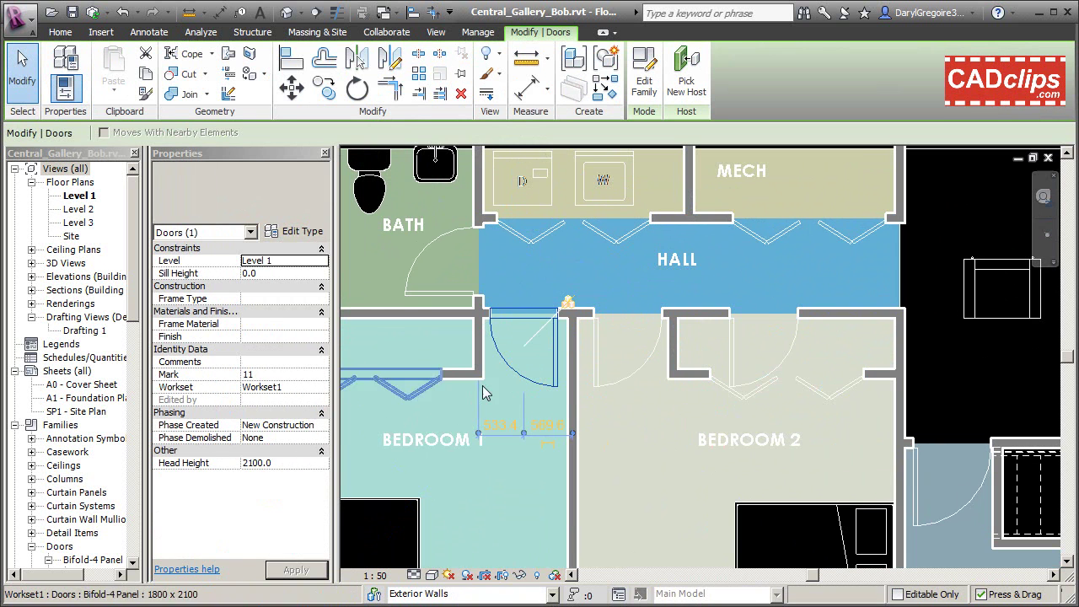
pyautogui.press('Escape')
pyautogui.click(445, 232)
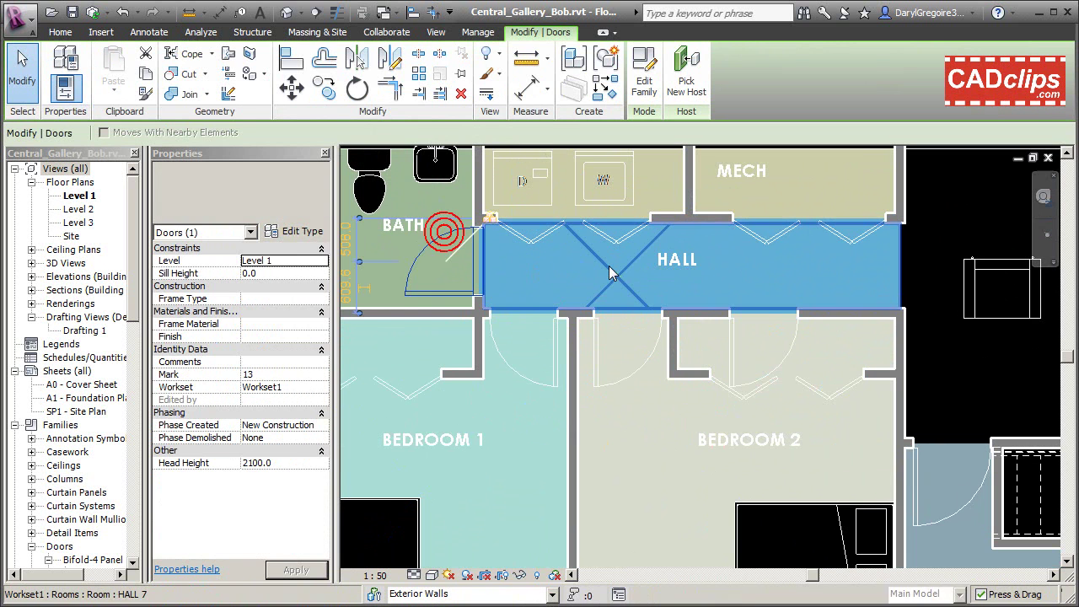
# Step: Inspect the workset and Edited by properties of the copied Bedroom 2 closet door and the Bedroom 1 bifold door
pyautogui.press('Escape')
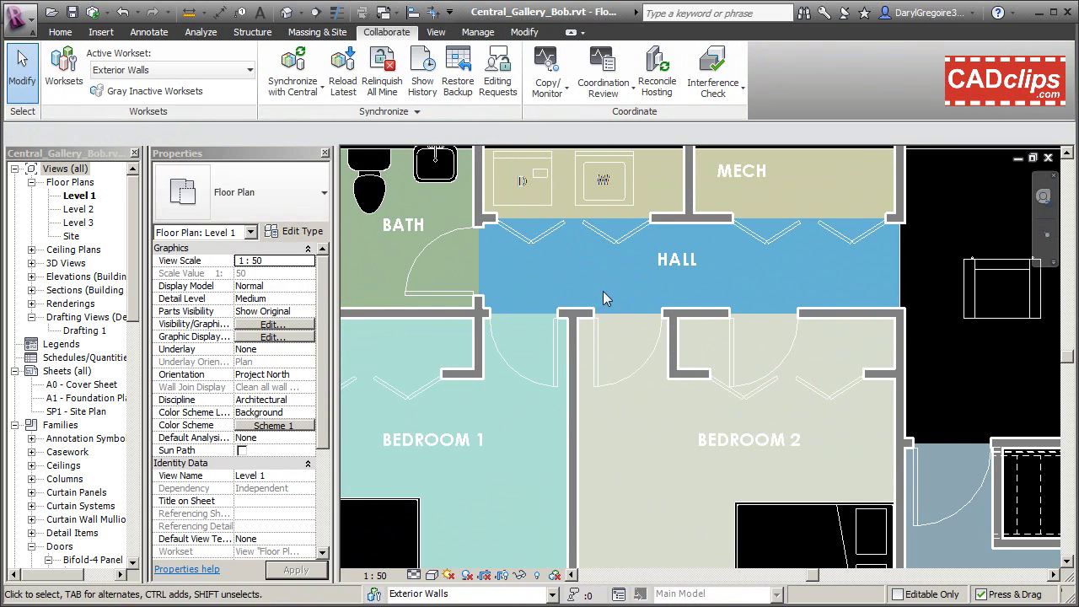
pyautogui.click(790, 355)
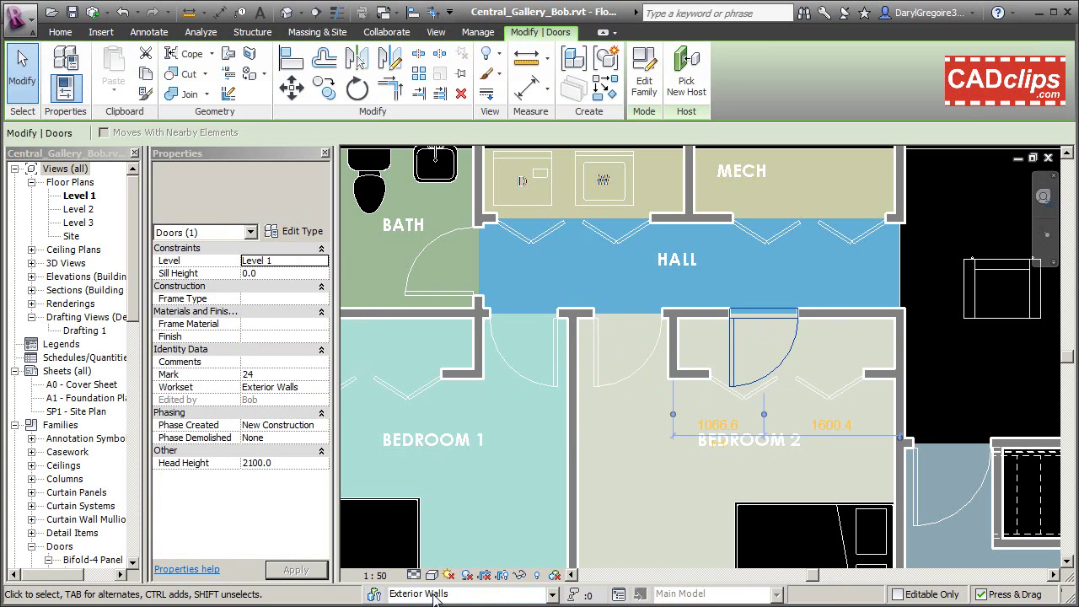
pyautogui.click(495, 466)
pyautogui.moveTo(616, 433); pyautogui.dragTo(782, 438, button='middle')
pyautogui.click(585, 403)
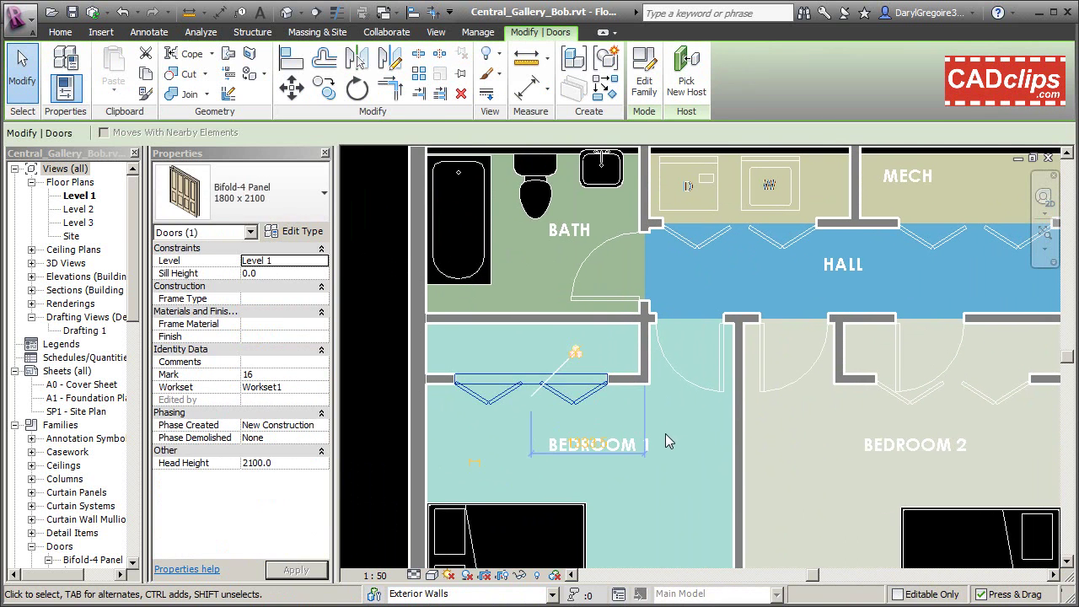
pyautogui.click(665, 433)
# Step: Select the group of elements around Storage and the stairs, check their common workset properties, and clear the selection
pyautogui.scroll(-4, 665, 433)
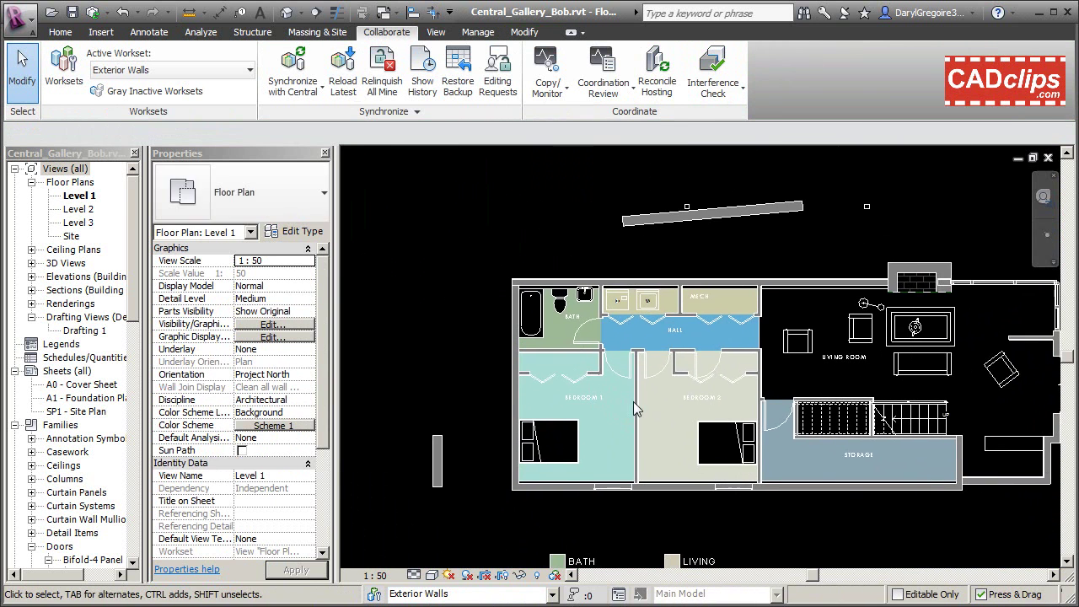
pyautogui.scroll(-1, 633, 401)
pyautogui.scroll(1, 674, 411)
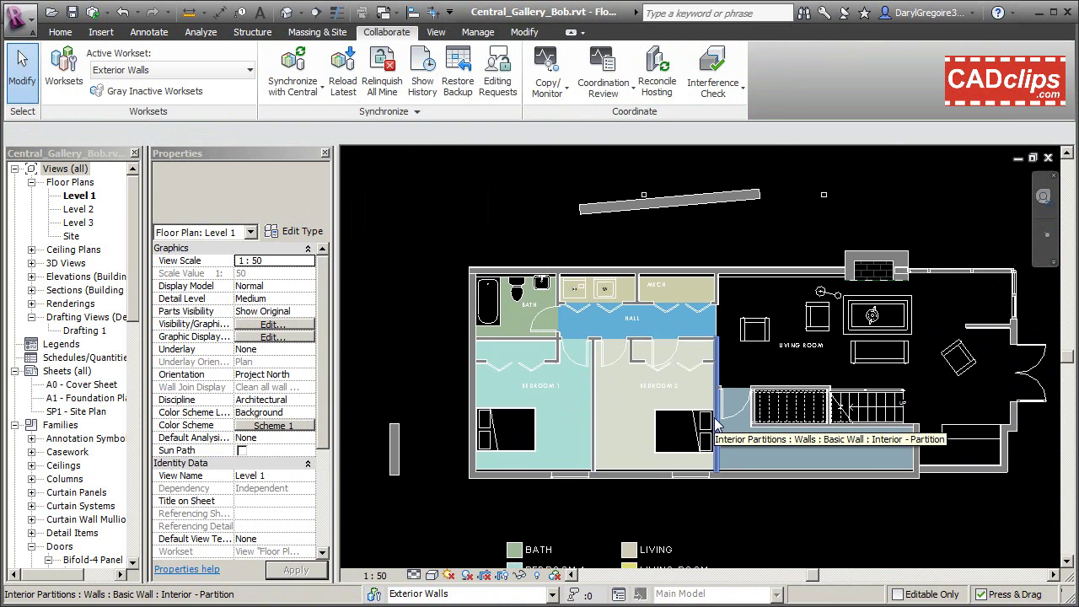
pyautogui.scroll(-1, 725, 423)
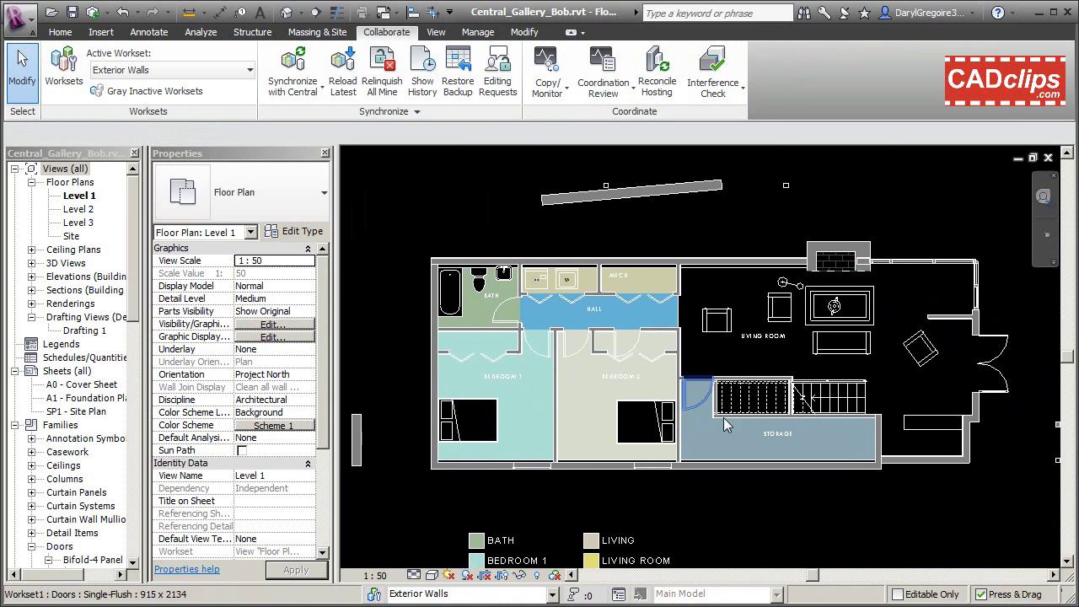
pyautogui.scroll(1, 745, 419)
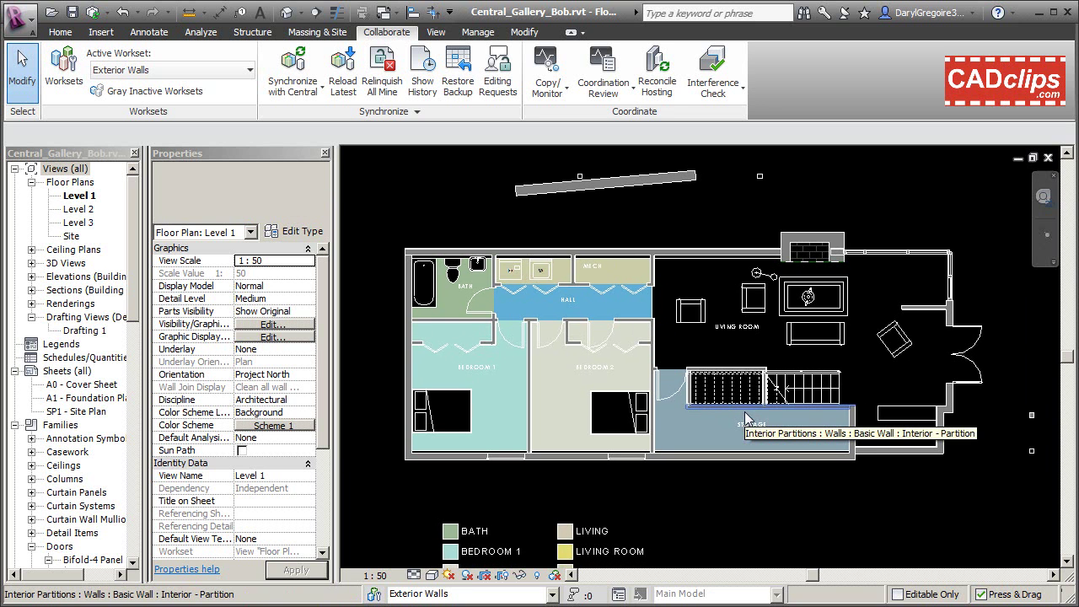
pyautogui.click(970, 353)
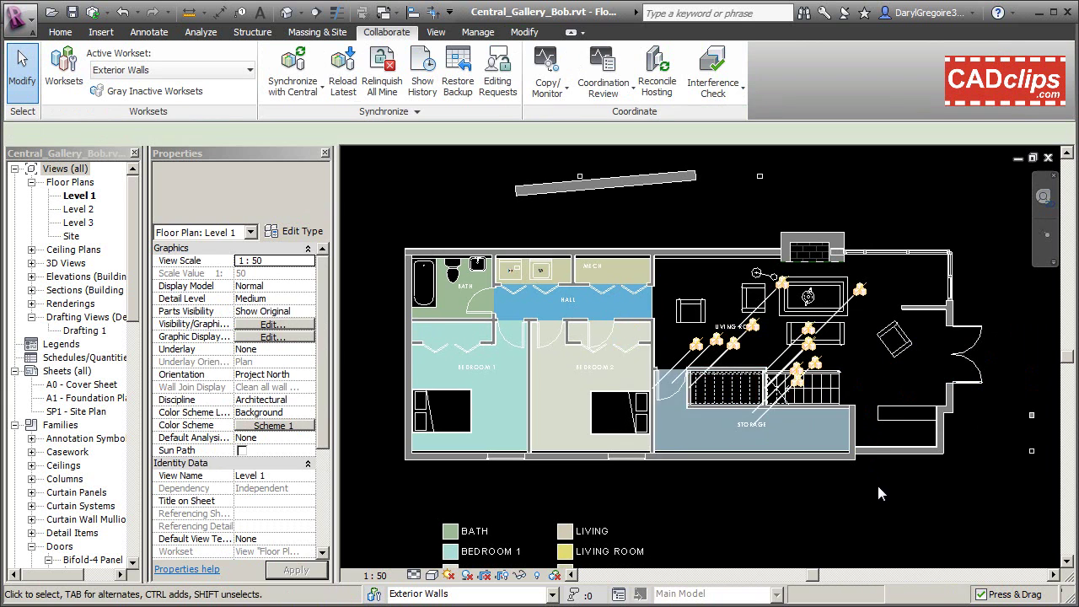
pyautogui.moveTo(878, 487); pyautogui.dragTo(655, 319)
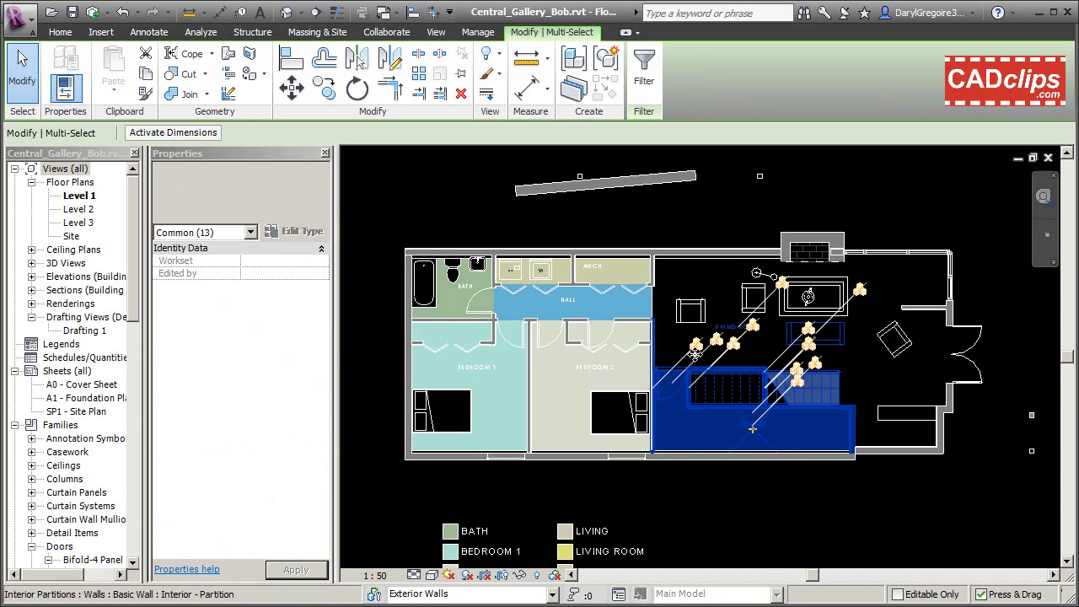
pyautogui.click(854, 488)
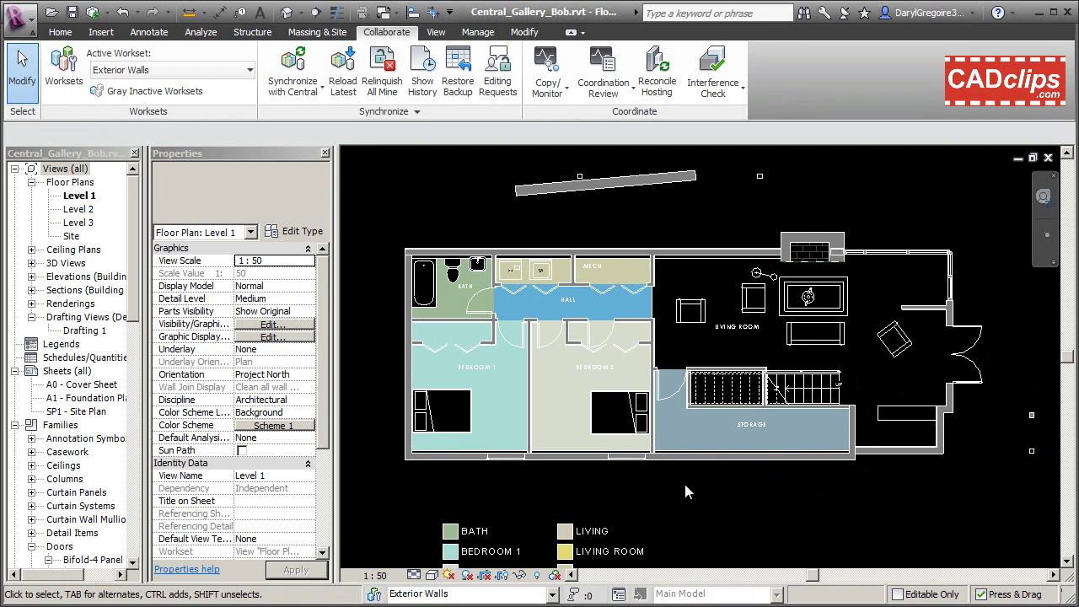
# Step: Set the Exterior Walls workset to non-editable, acknowledge the borrower notice, and apply the workset changes
pyautogui.click(374, 596)
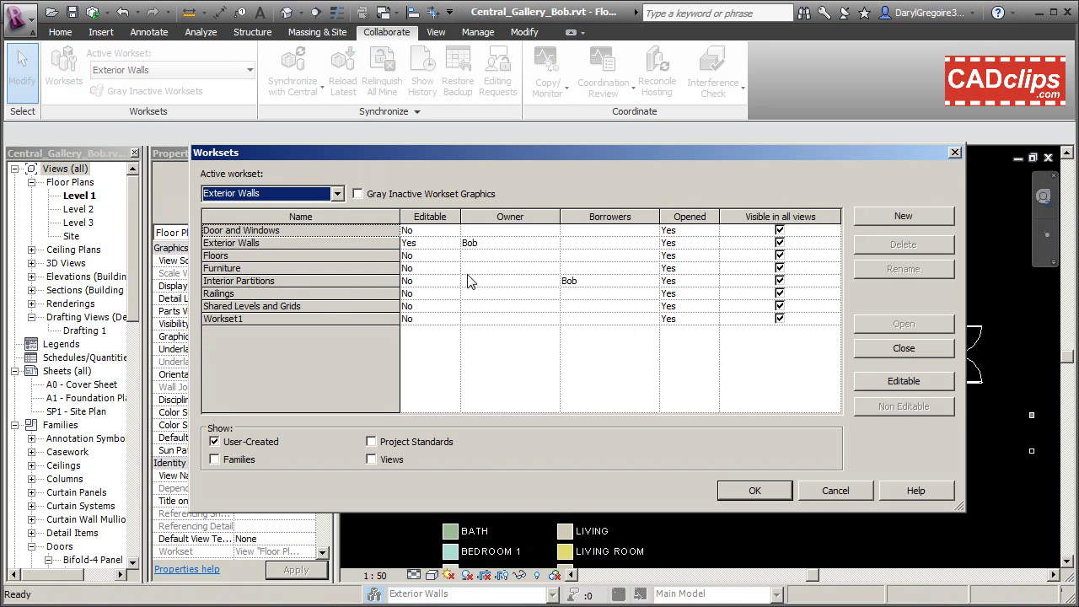
pyautogui.click(448, 242)
pyautogui.click(453, 243)
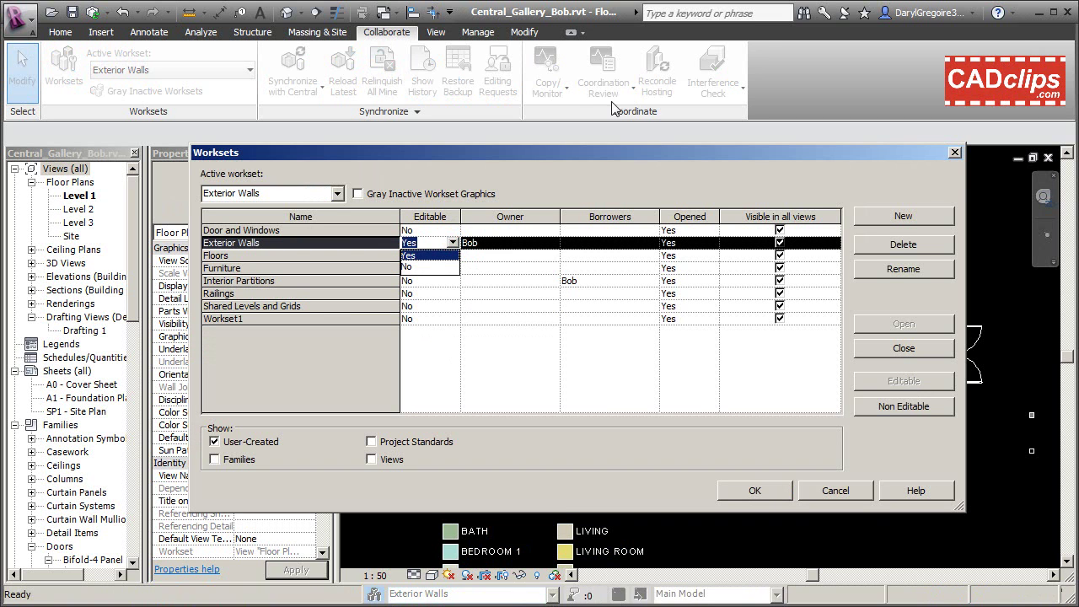
pyautogui.click(407, 267)
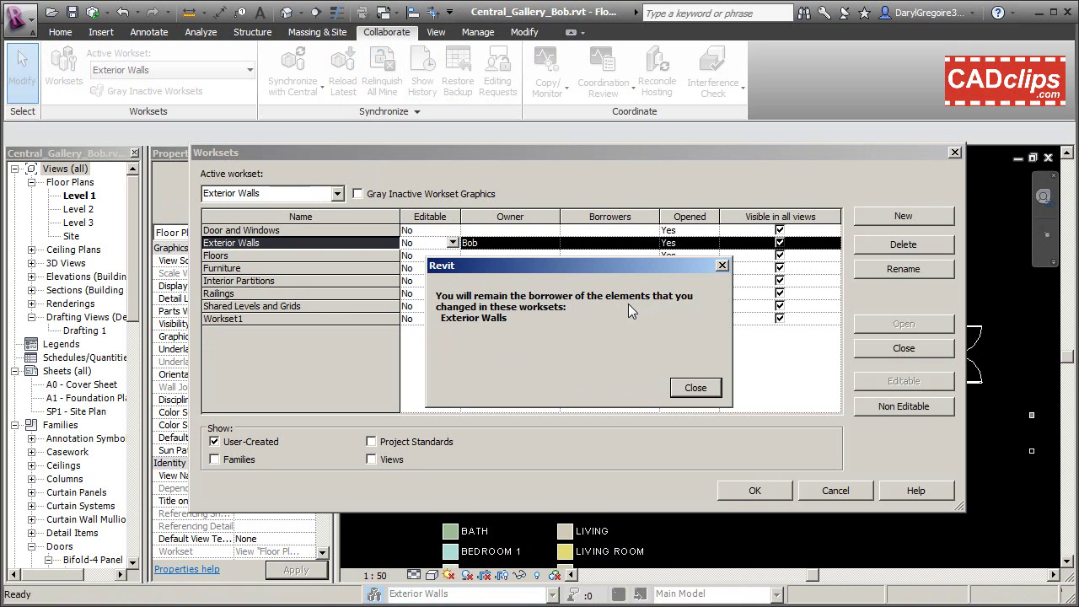
pyautogui.click(696, 388)
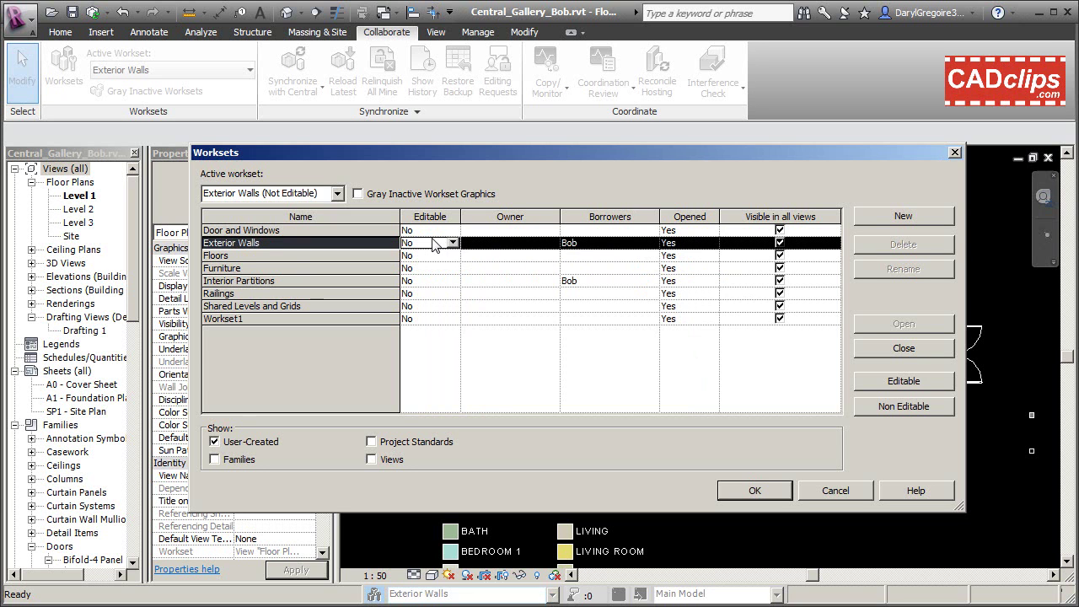
pyautogui.moveTo(671, 157); pyautogui.dragTo(456, 143)
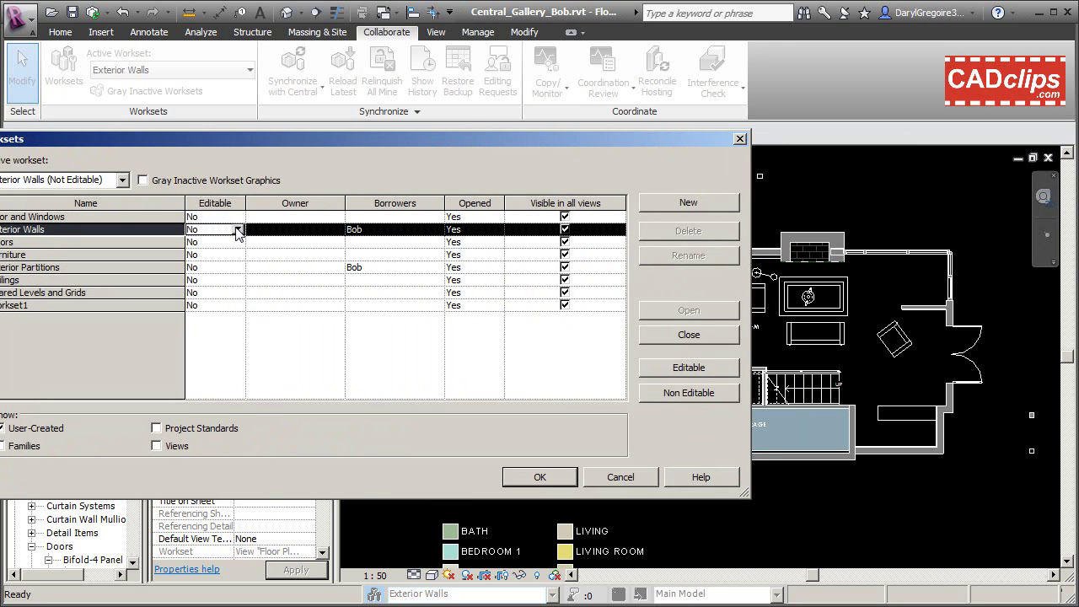
pyautogui.moveTo(255, 137); pyautogui.dragTo(322, 143)
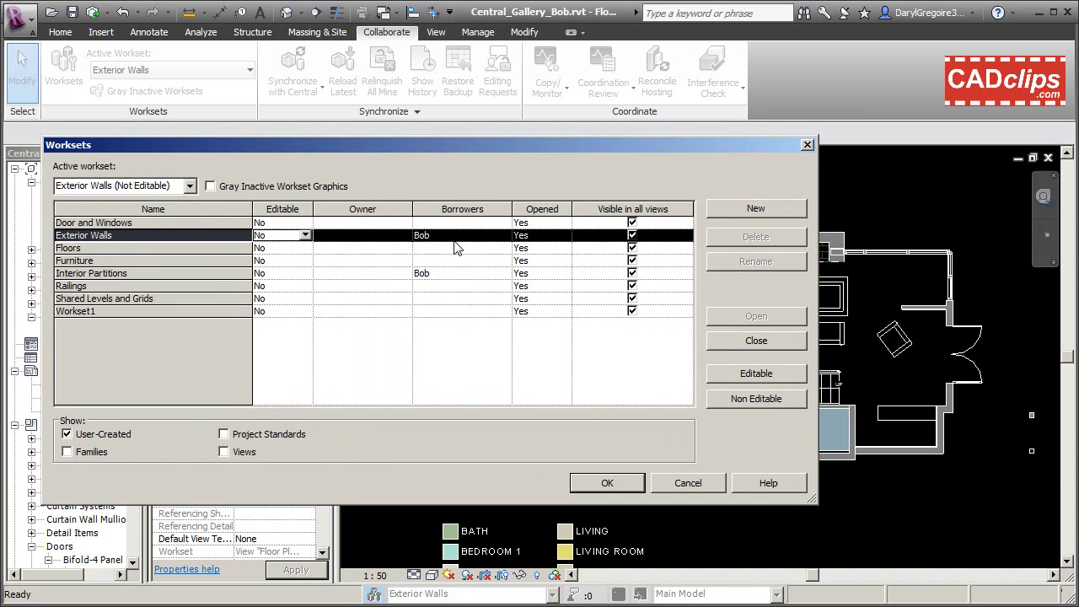
pyautogui.click(607, 483)
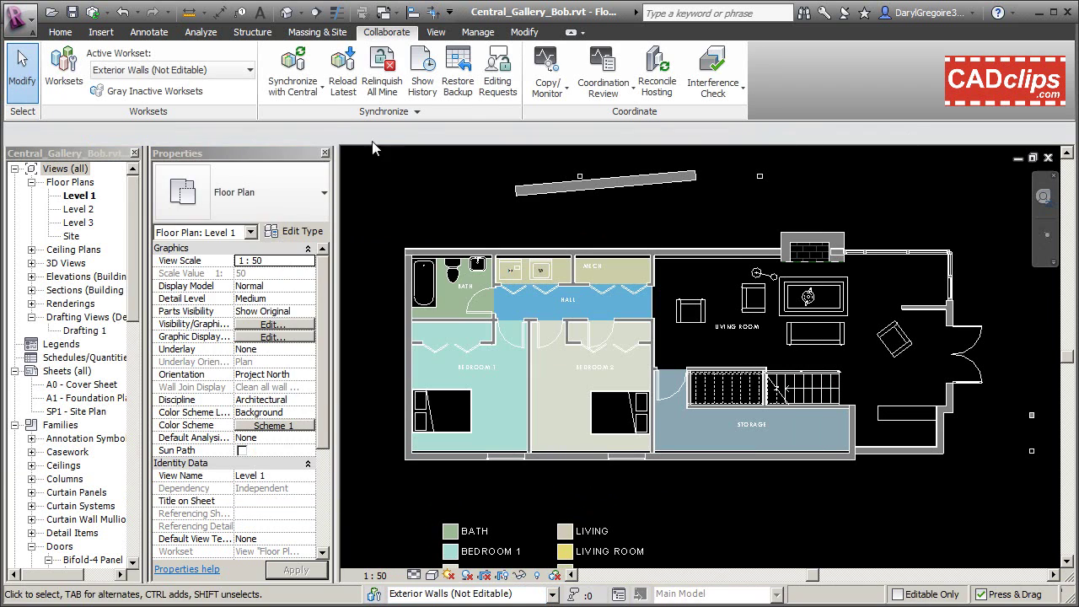
# Step: Synchronize with central, relinquishing borrowed elements, and check the owners and borrowers of all user-created worksets
pyautogui.click(303, 78)
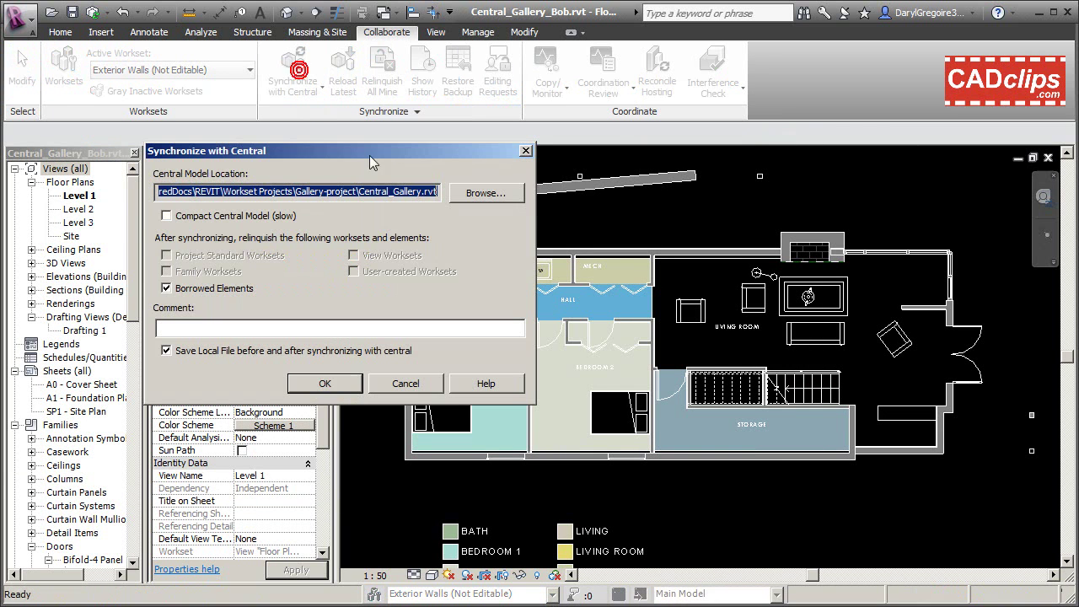
pyautogui.click(326, 385)
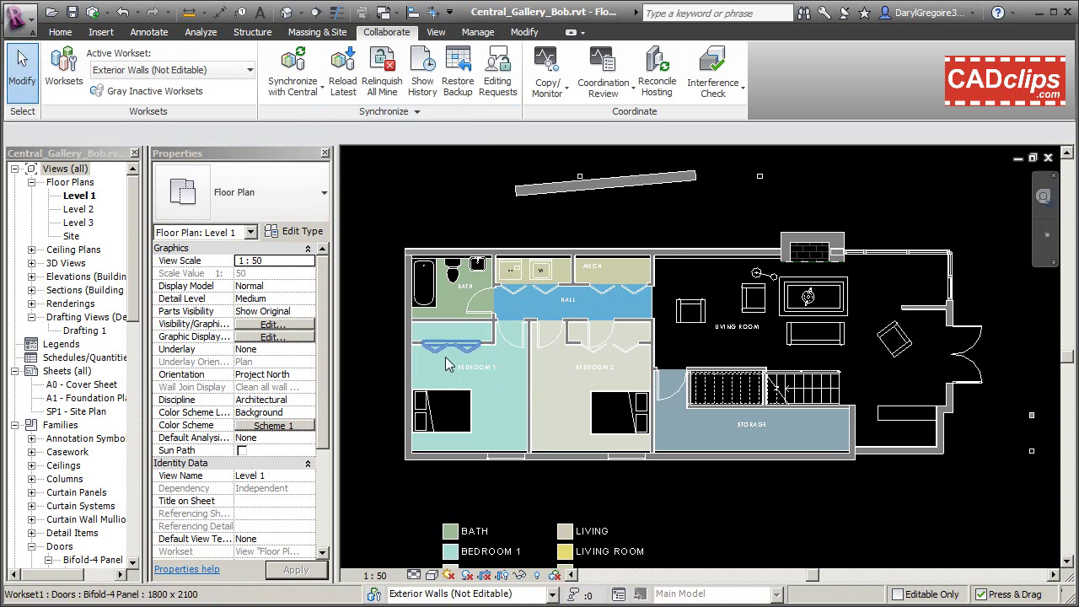
pyautogui.click(374, 593)
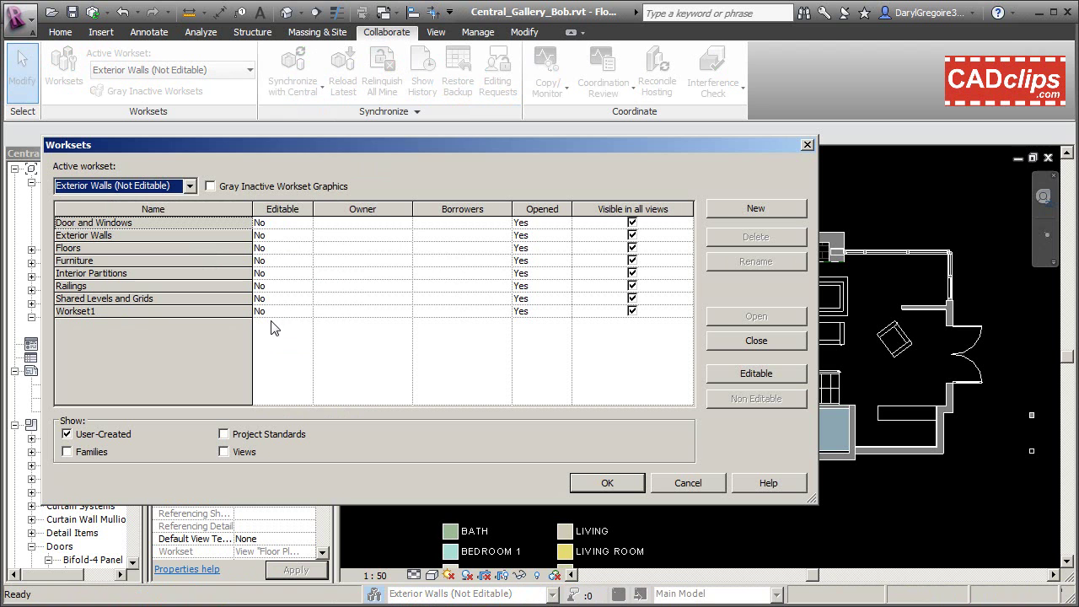
pyautogui.click(690, 483)
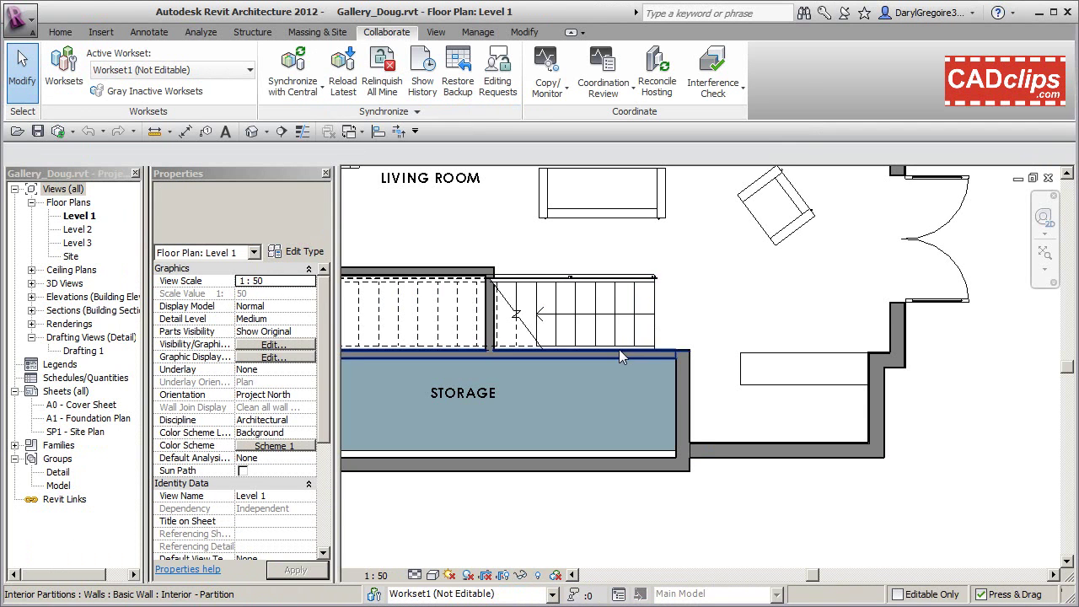
# Step: In the Gallery_Doug.rvt session, make the Railings workset editable and open the Level 2 floor plan
pyautogui.scroll(-2, 619, 349)
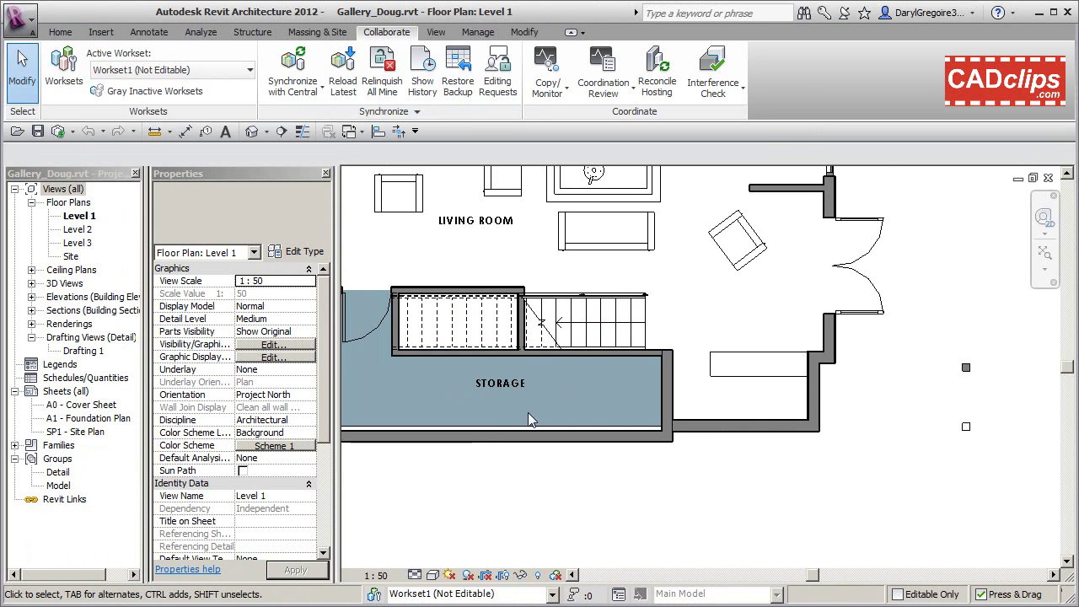
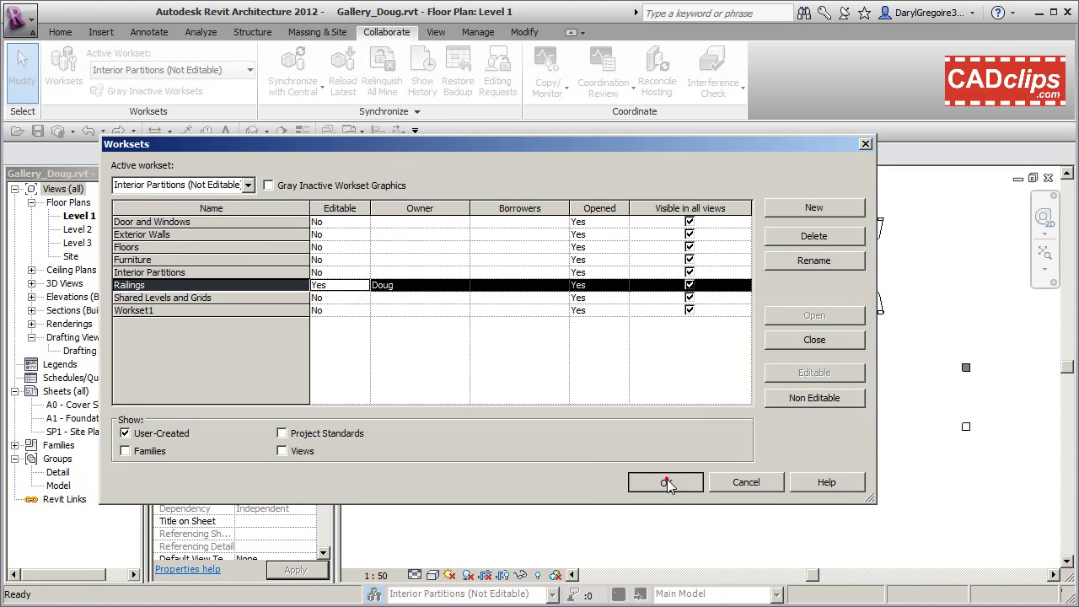
pyautogui.moveTo(590, 287); pyautogui.dragTo(891, 474, button='middle')
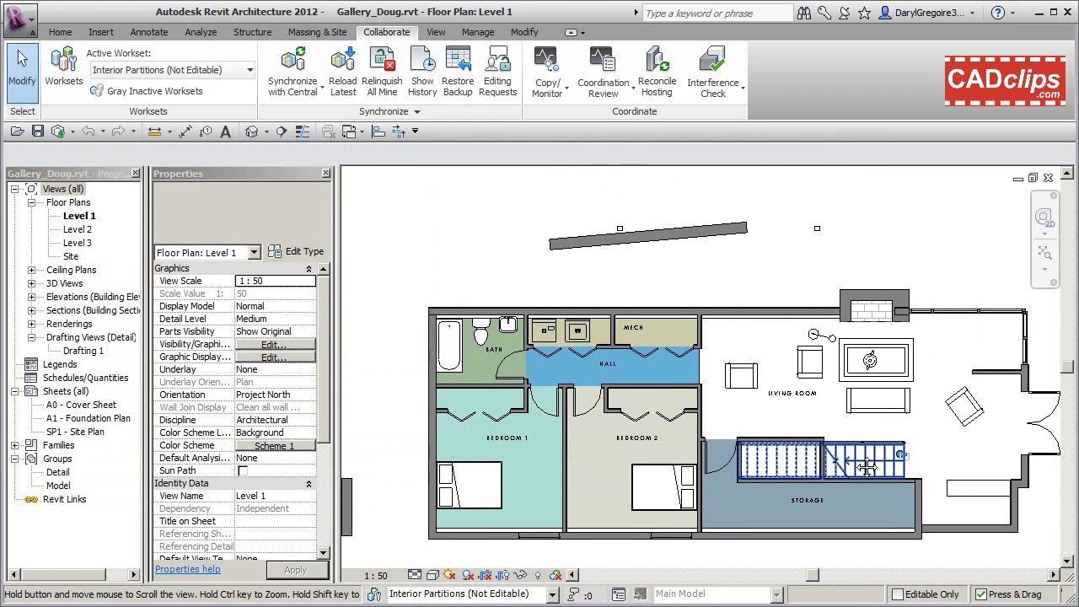
pyautogui.doubleClick(78, 229)
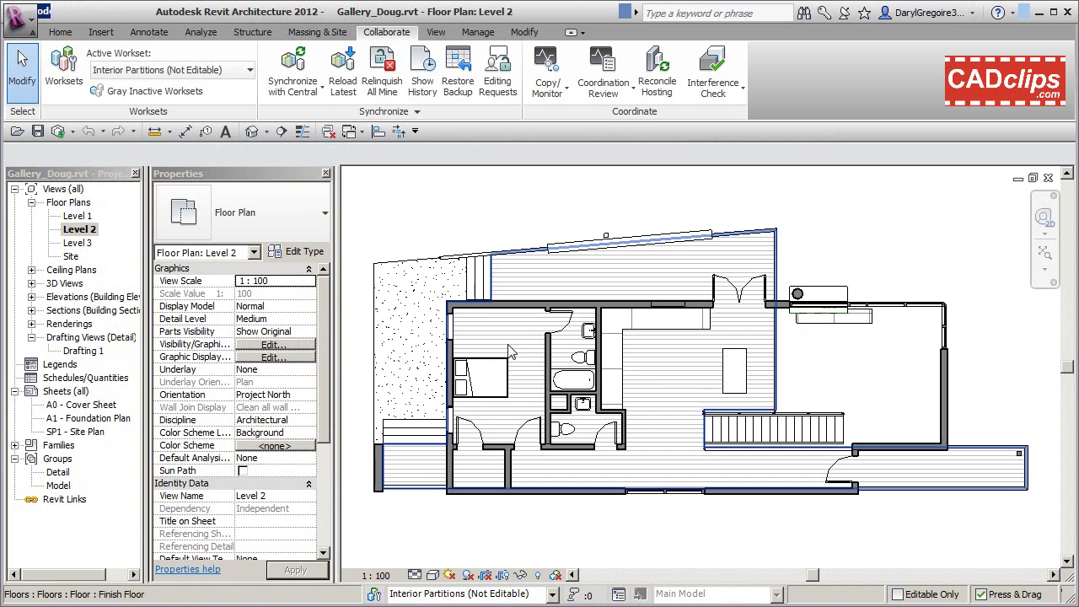
pyautogui.scroll(2, 485, 307)
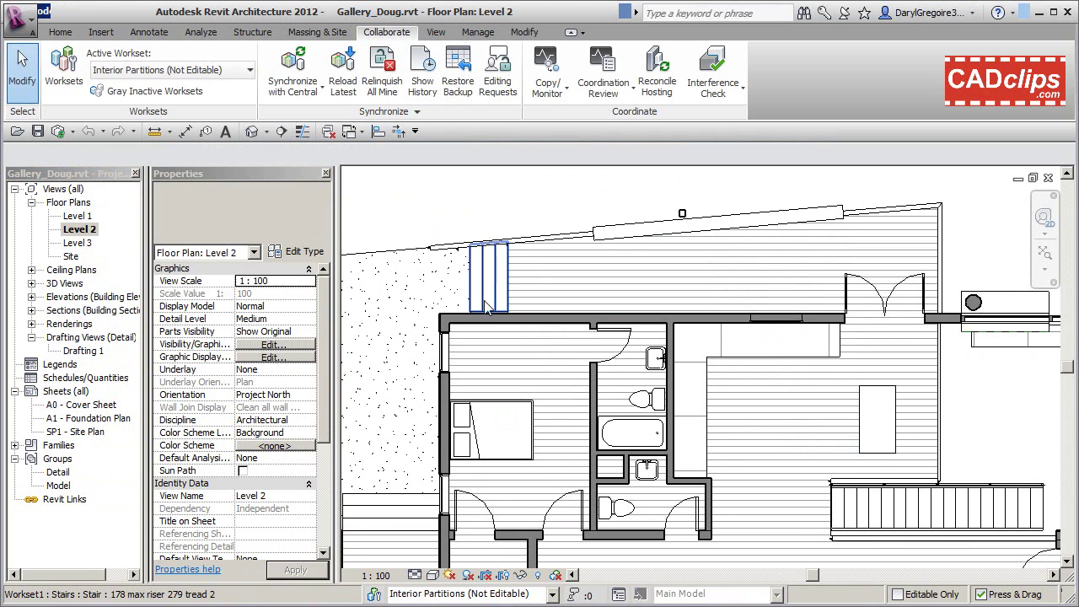
# Step: Extend the path of the slanted railing beside the exterior steps to the outer corner of the stippled area, about 6130 mm overall
pyautogui.click(548, 243)
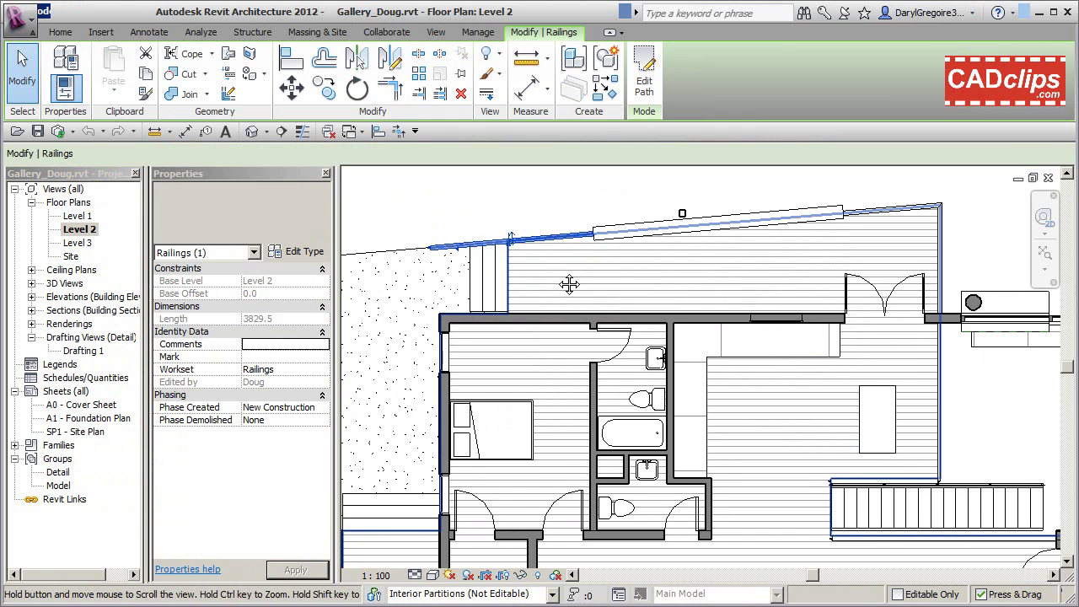
pyautogui.moveTo(548, 243); pyautogui.dragTo(615, 275, button='middle')
pyautogui.click(645, 82)
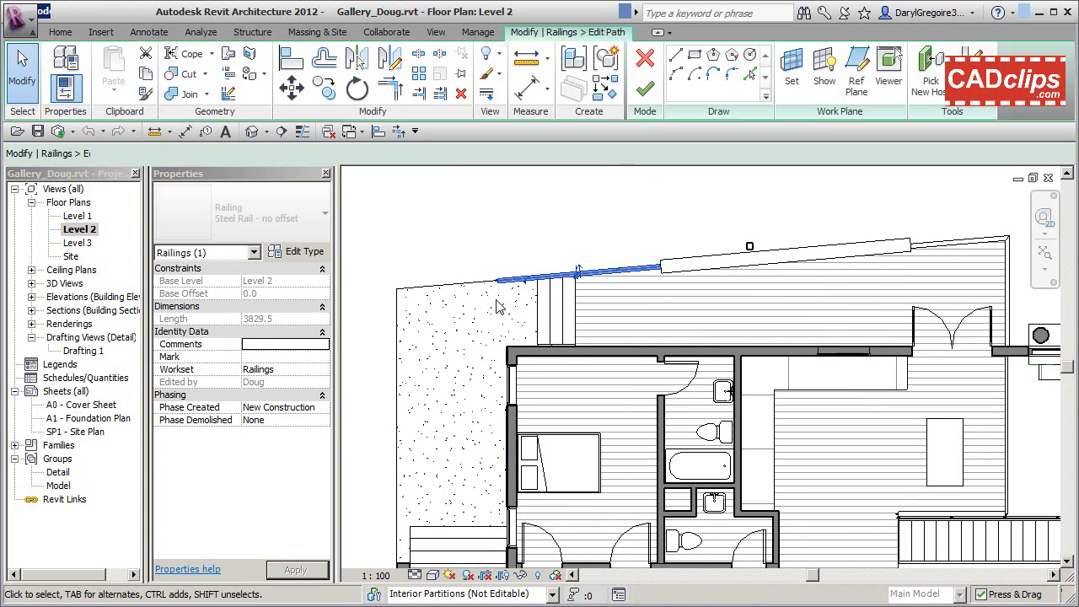
pyautogui.click(505, 288)
pyautogui.moveTo(504, 282); pyautogui.dragTo(395, 289)
pyautogui.click(654, 90)
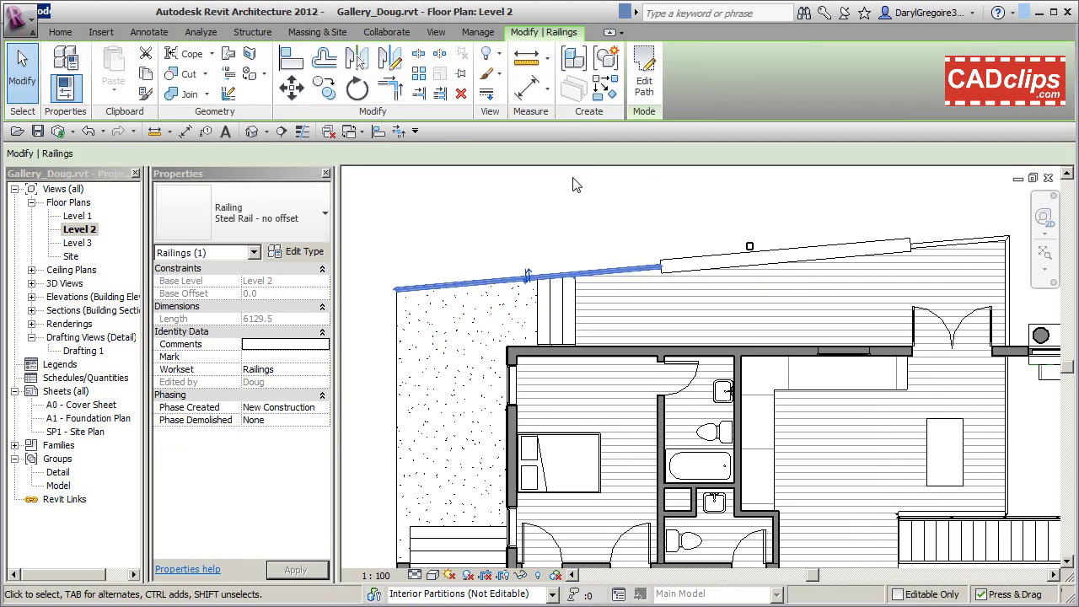
pyautogui.click(506, 180)
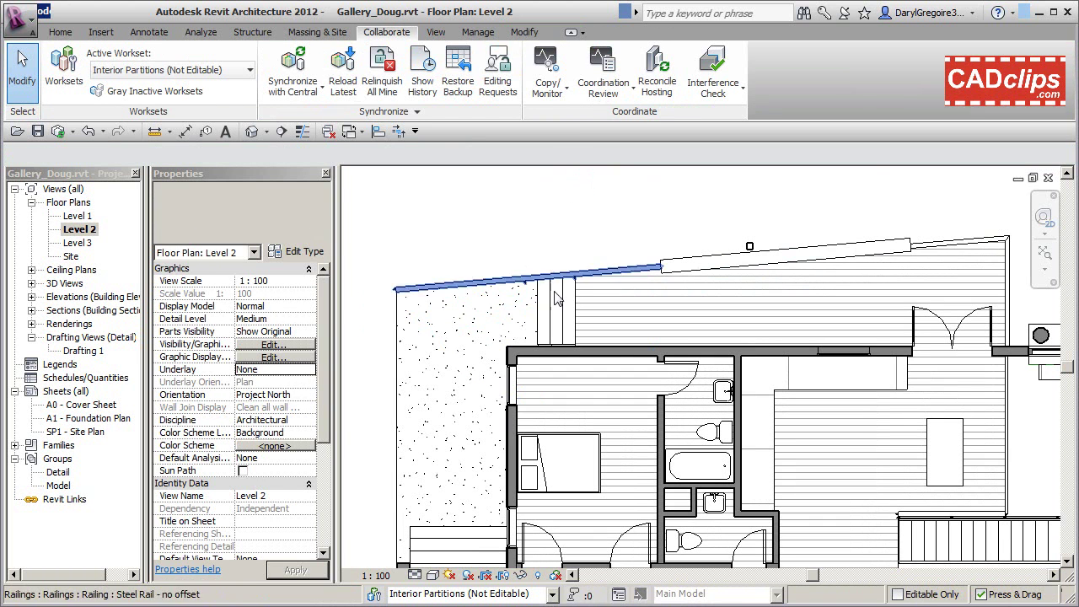
# Step: Set the Railings workset to non-editable, dismiss the borrower notice, and apply the change
pyautogui.click(375, 593)
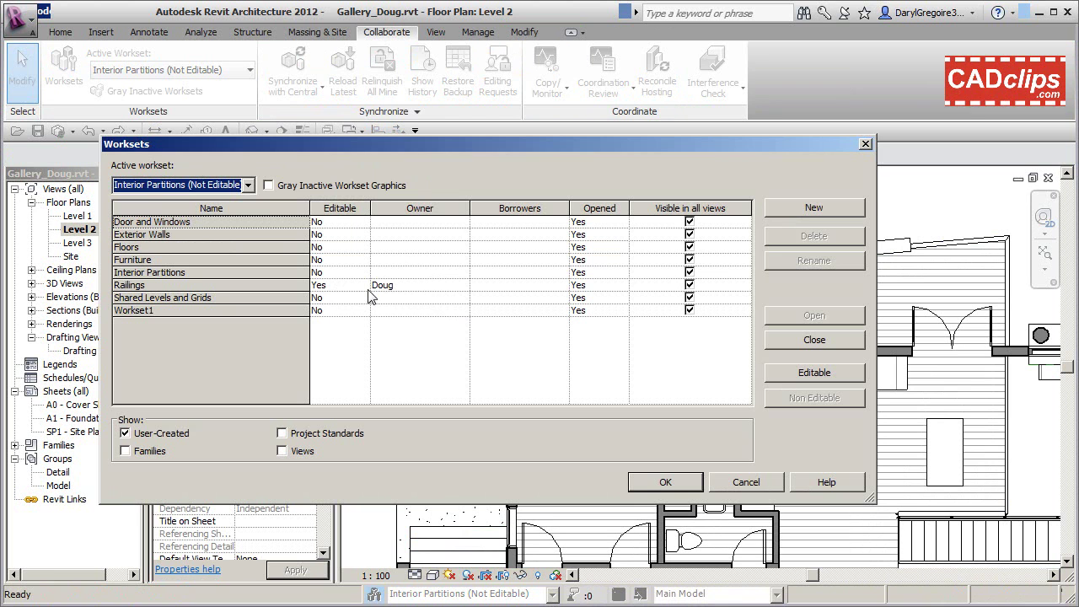
pyautogui.click(364, 286)
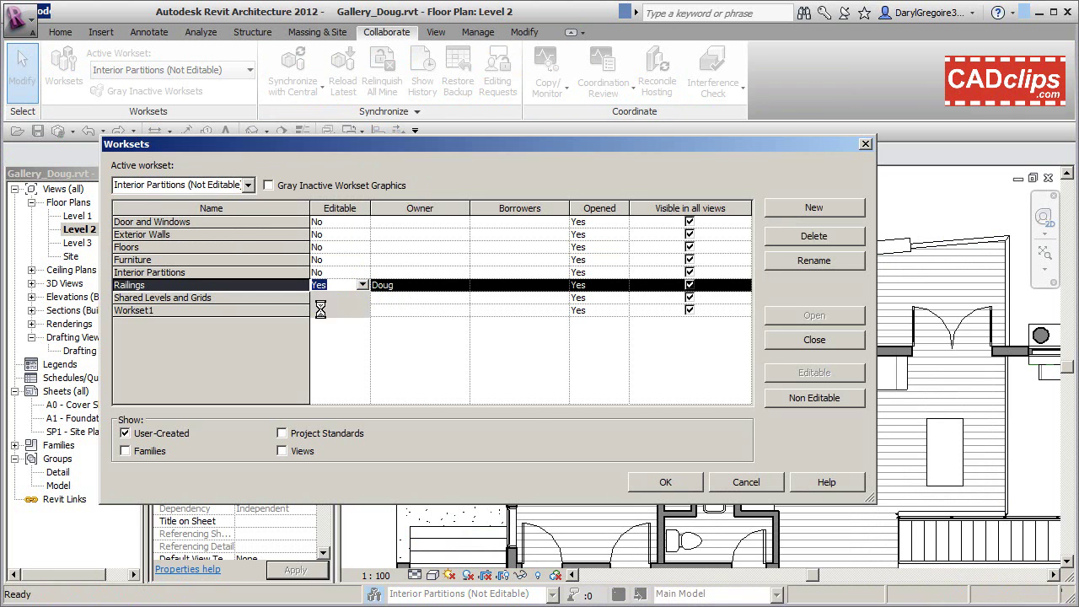
pyautogui.click(324, 312)
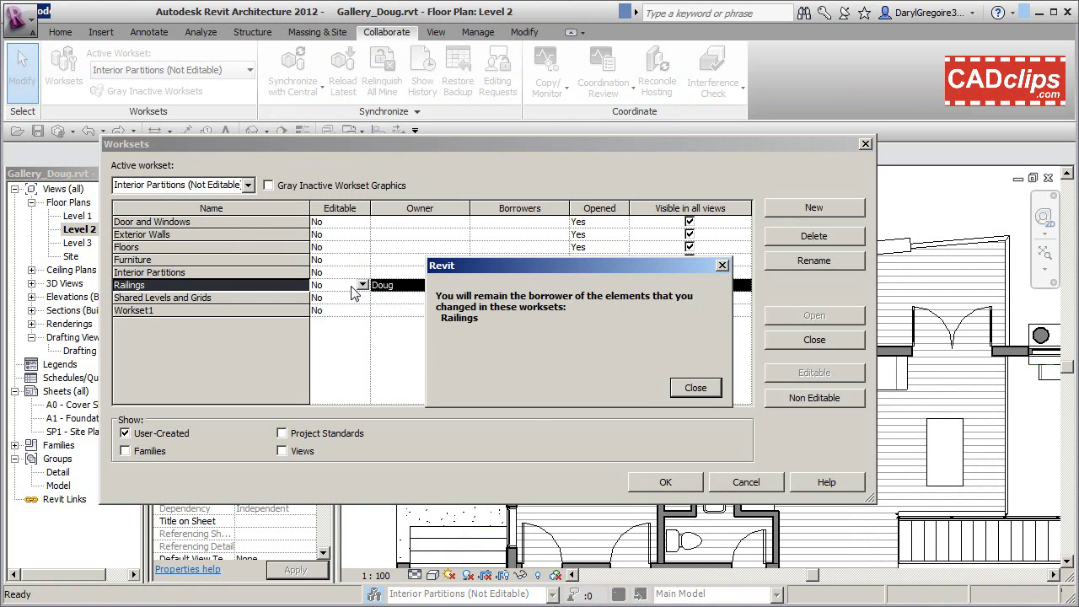
pyautogui.click(691, 390)
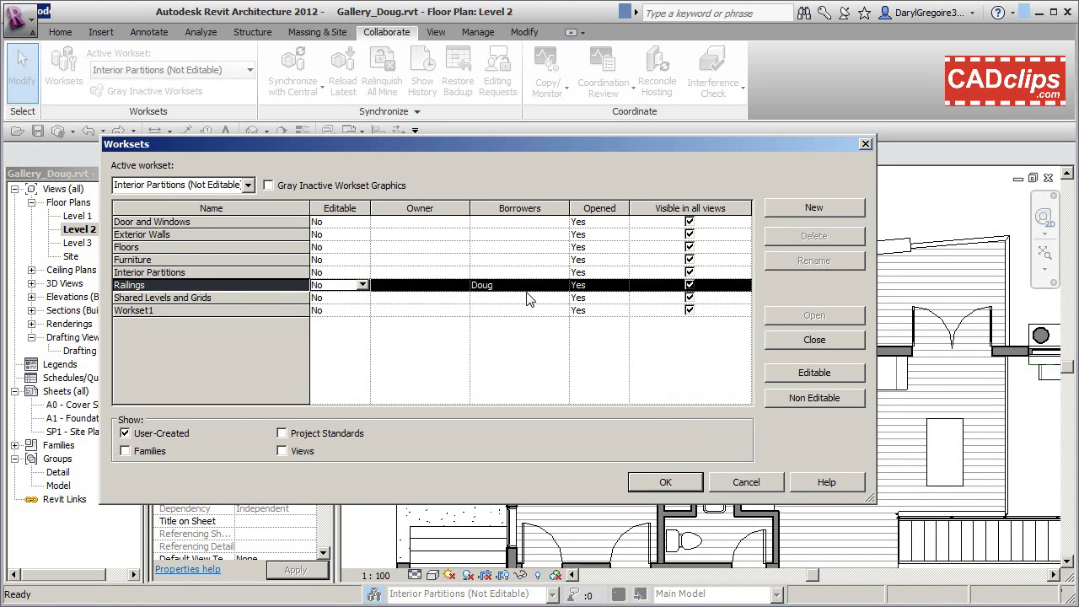
pyautogui.click(663, 481)
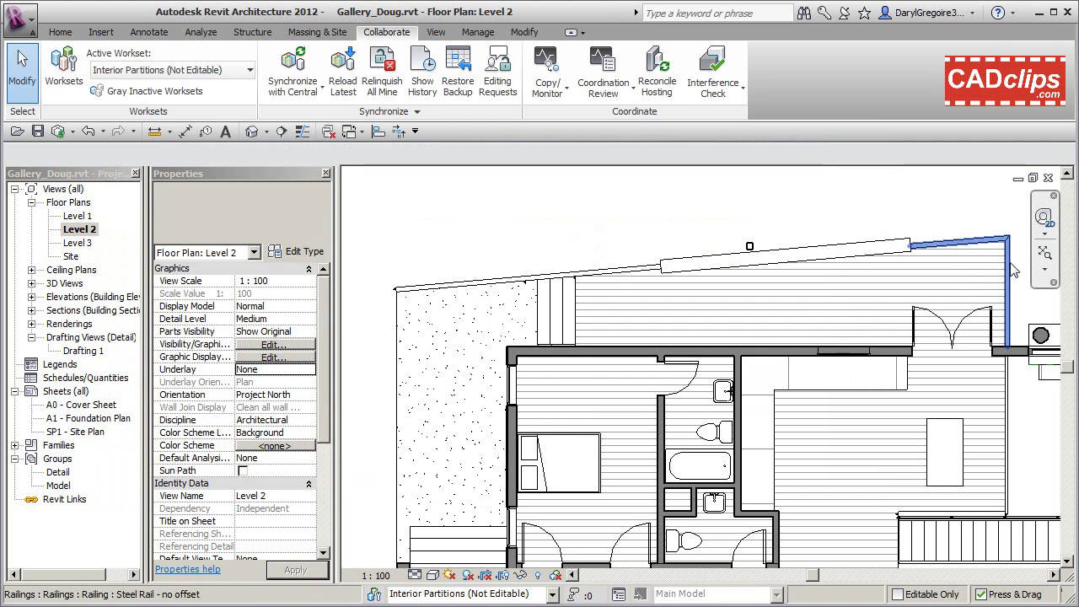
# Step: Inspect the properties of the L-shaped steel railing at the upper deck's corner and clear the selection
pyautogui.click(952, 243)
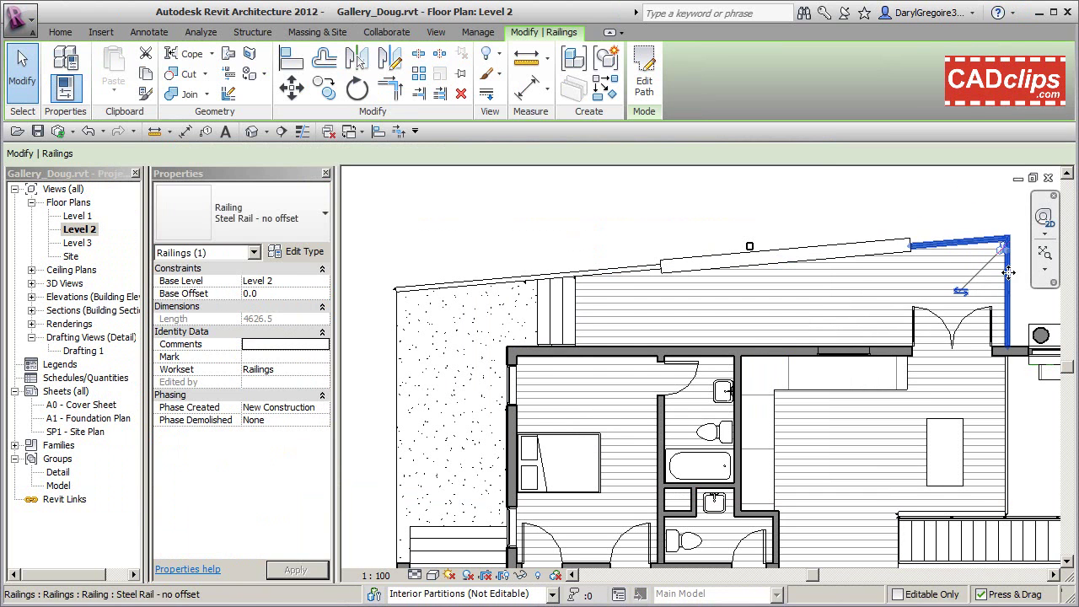
pyautogui.click(642, 267)
pyautogui.moveTo(653, 216); pyautogui.dragTo(621, 218, button='middle')
pyautogui.click(660, 207)
pyautogui.scroll(-1, 655, 205)
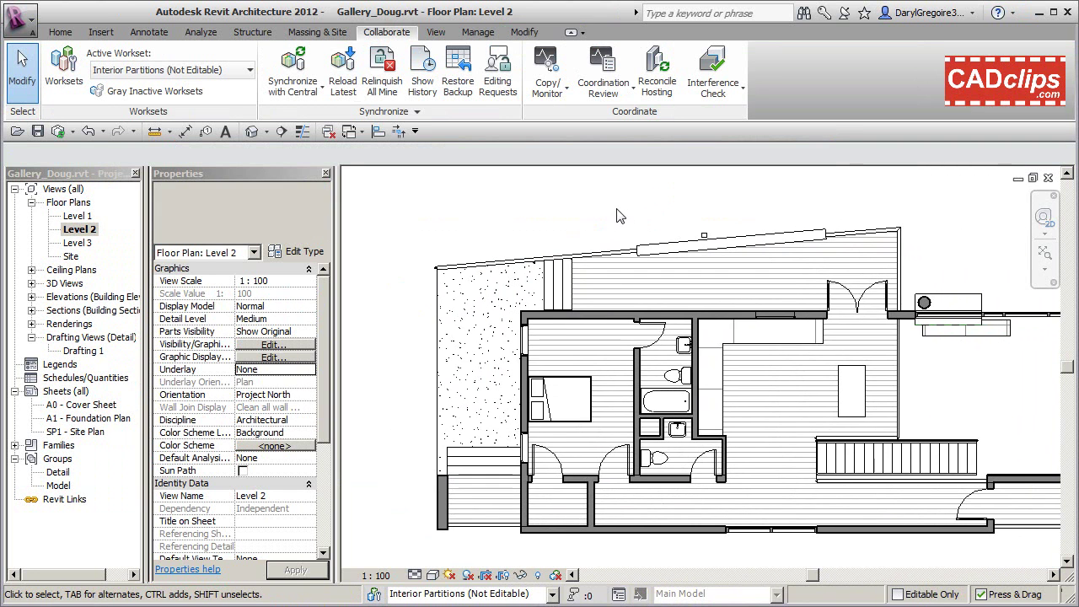
# Step: Try to relinquish all owned elements, save the local file, and try relinquishing them again, dismissing each notice
pyautogui.click(393, 88)
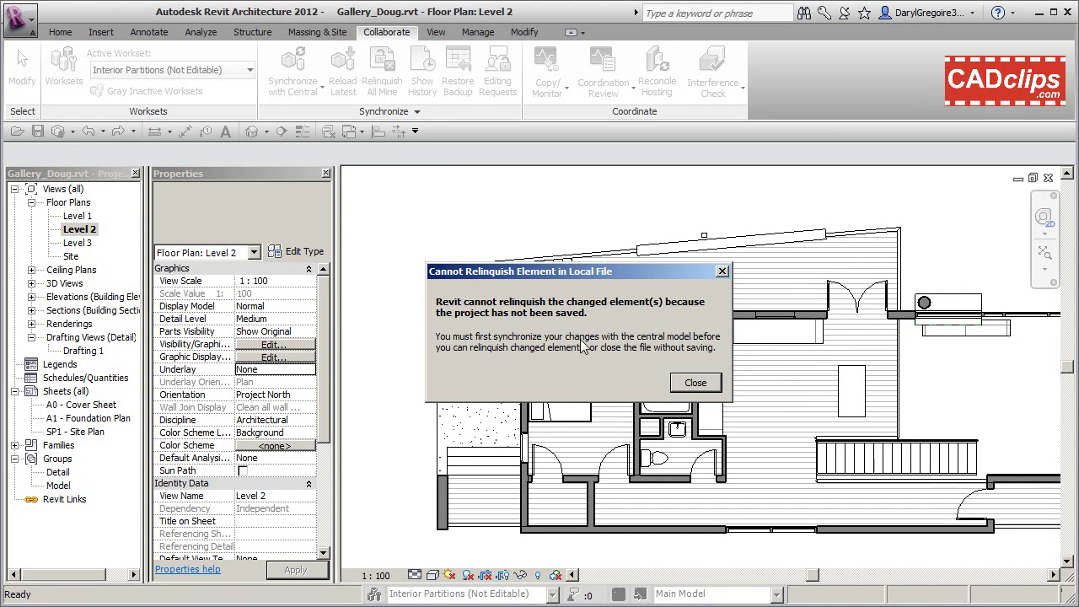
pyautogui.click(695, 384)
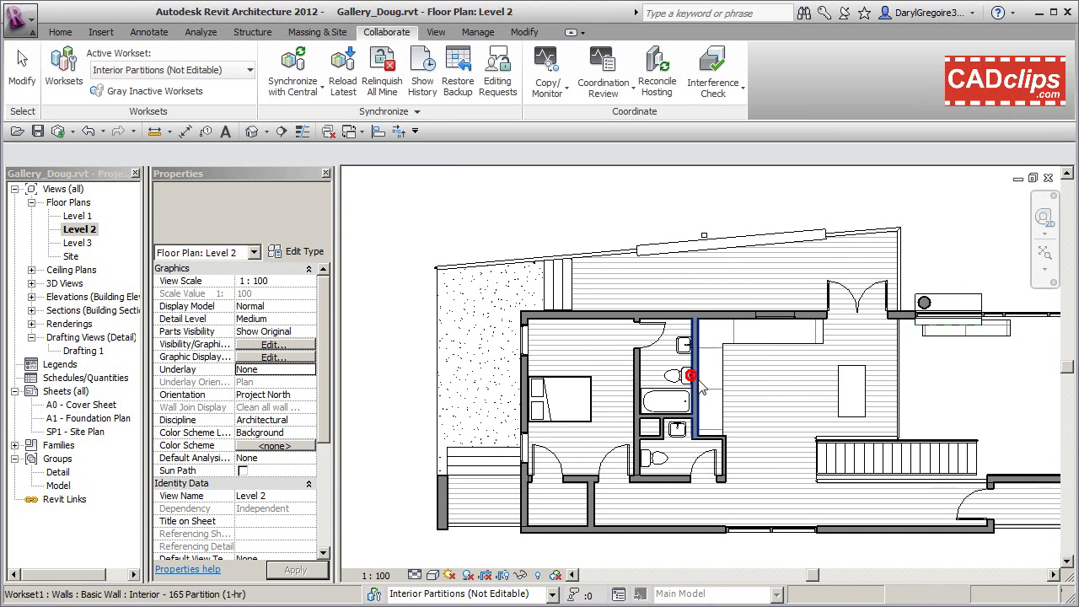
pyautogui.click(37, 133)
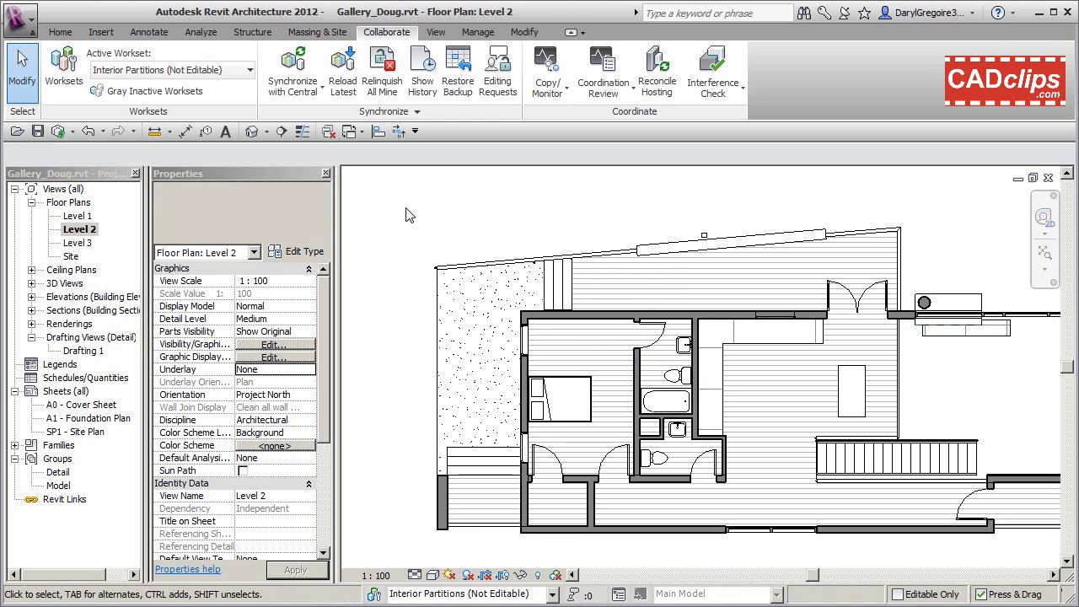
pyautogui.click(382, 75)
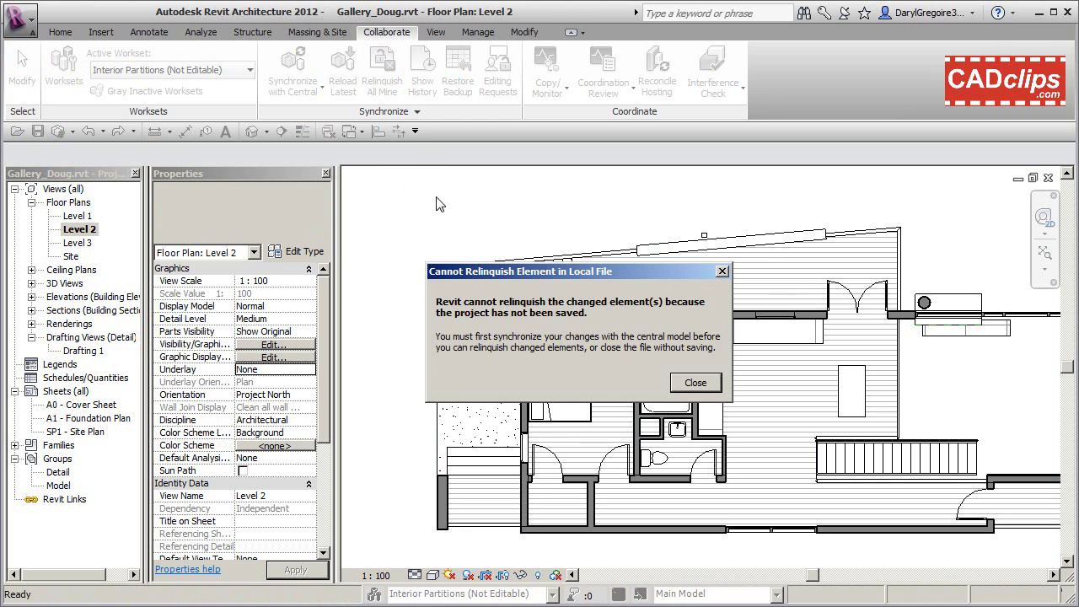
pyautogui.click(698, 384)
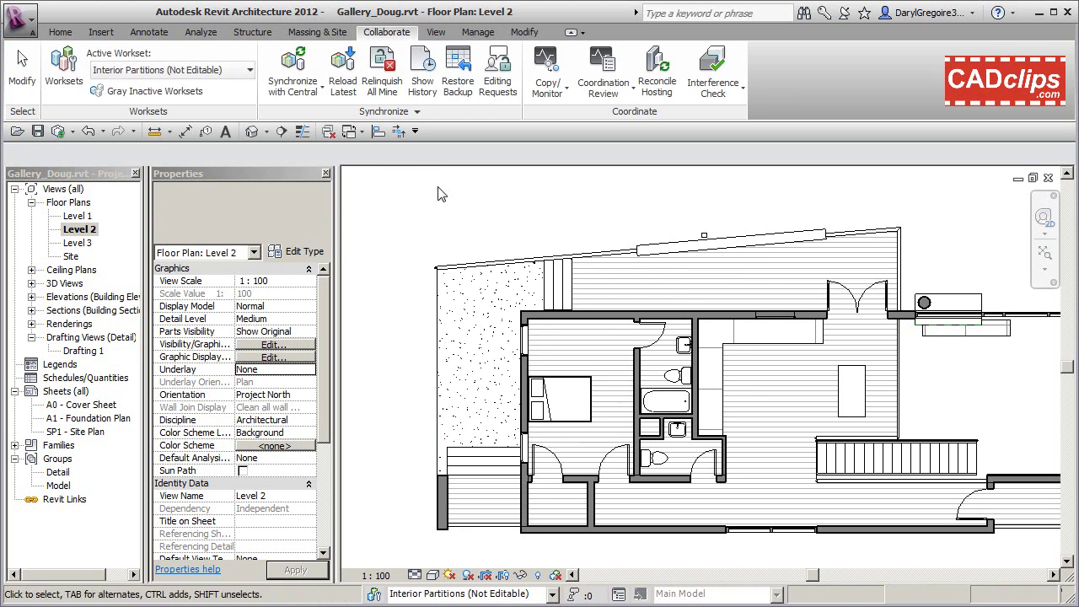
# Step: Synchronize with central, relinquishing borrowed elements and saving the local file, and check the owners and borrowers of the user-created worksets
pyautogui.click(312, 76)
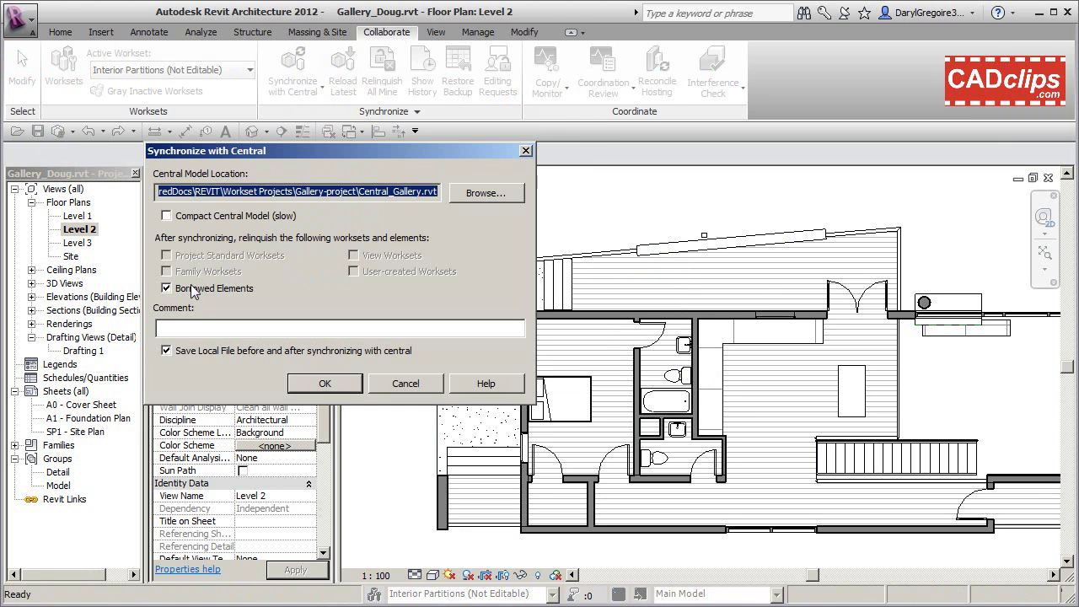
pyautogui.click(326, 386)
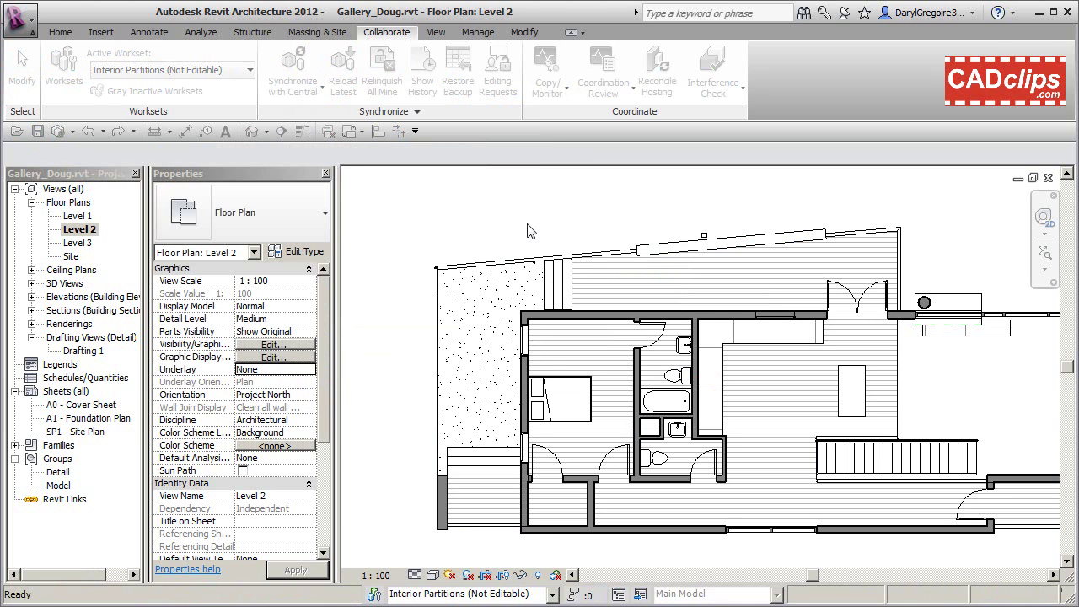
pyautogui.click(373, 593)
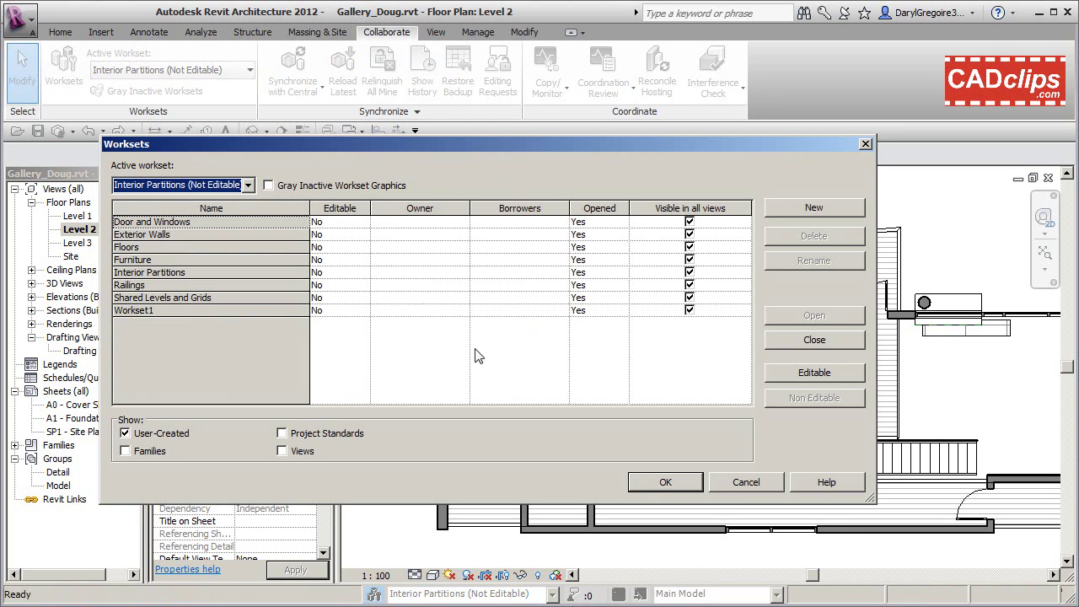
pyautogui.click(665, 482)
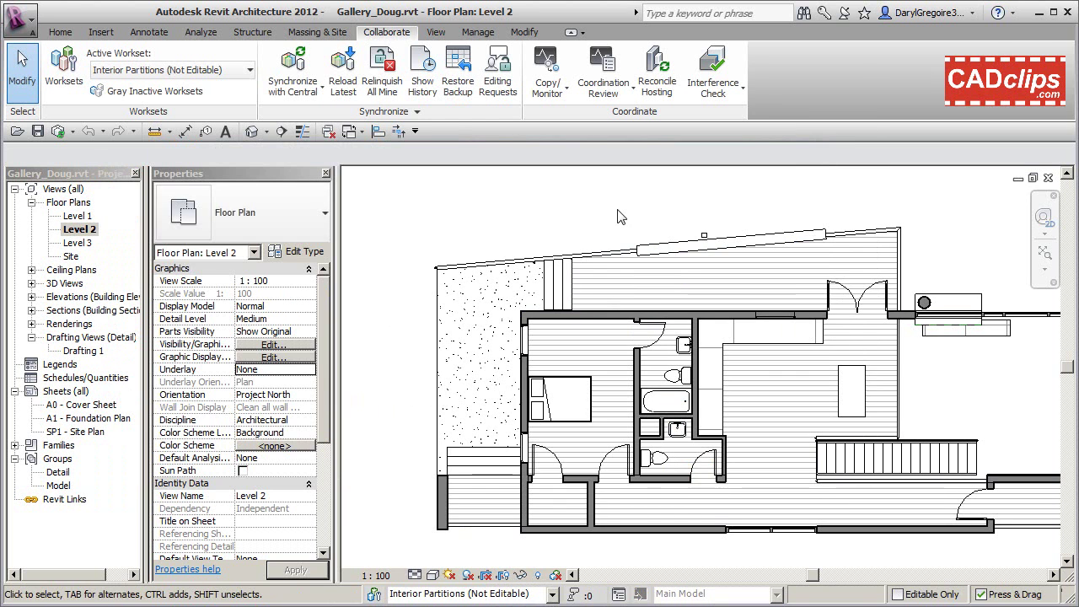
pyautogui.moveTo(618, 215); pyautogui.dragTo(600, 211, button='middle')
pyautogui.scroll(-1, 595, 210)
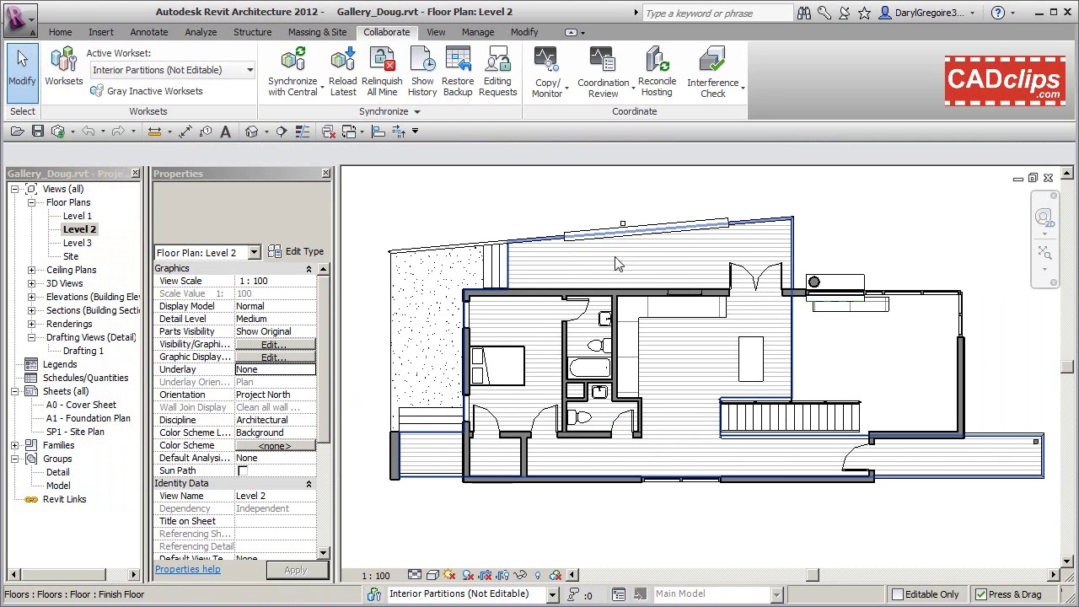
pyautogui.moveTo(781, 268); pyautogui.dragTo(785, 259, button='middle')
pyautogui.moveTo(869, 238); pyautogui.dragTo(865, 248, button='middle')
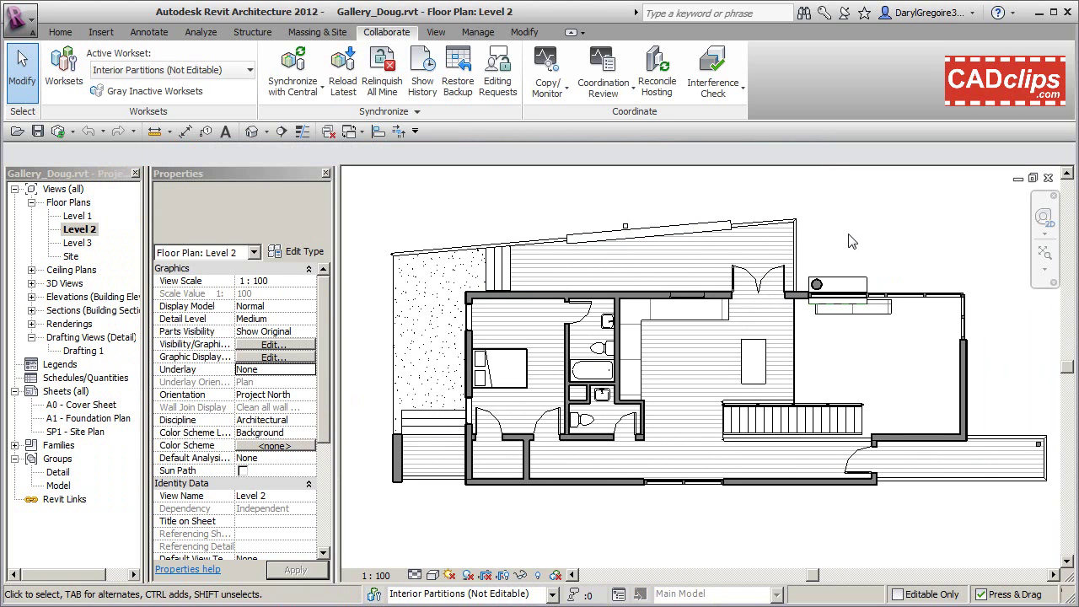